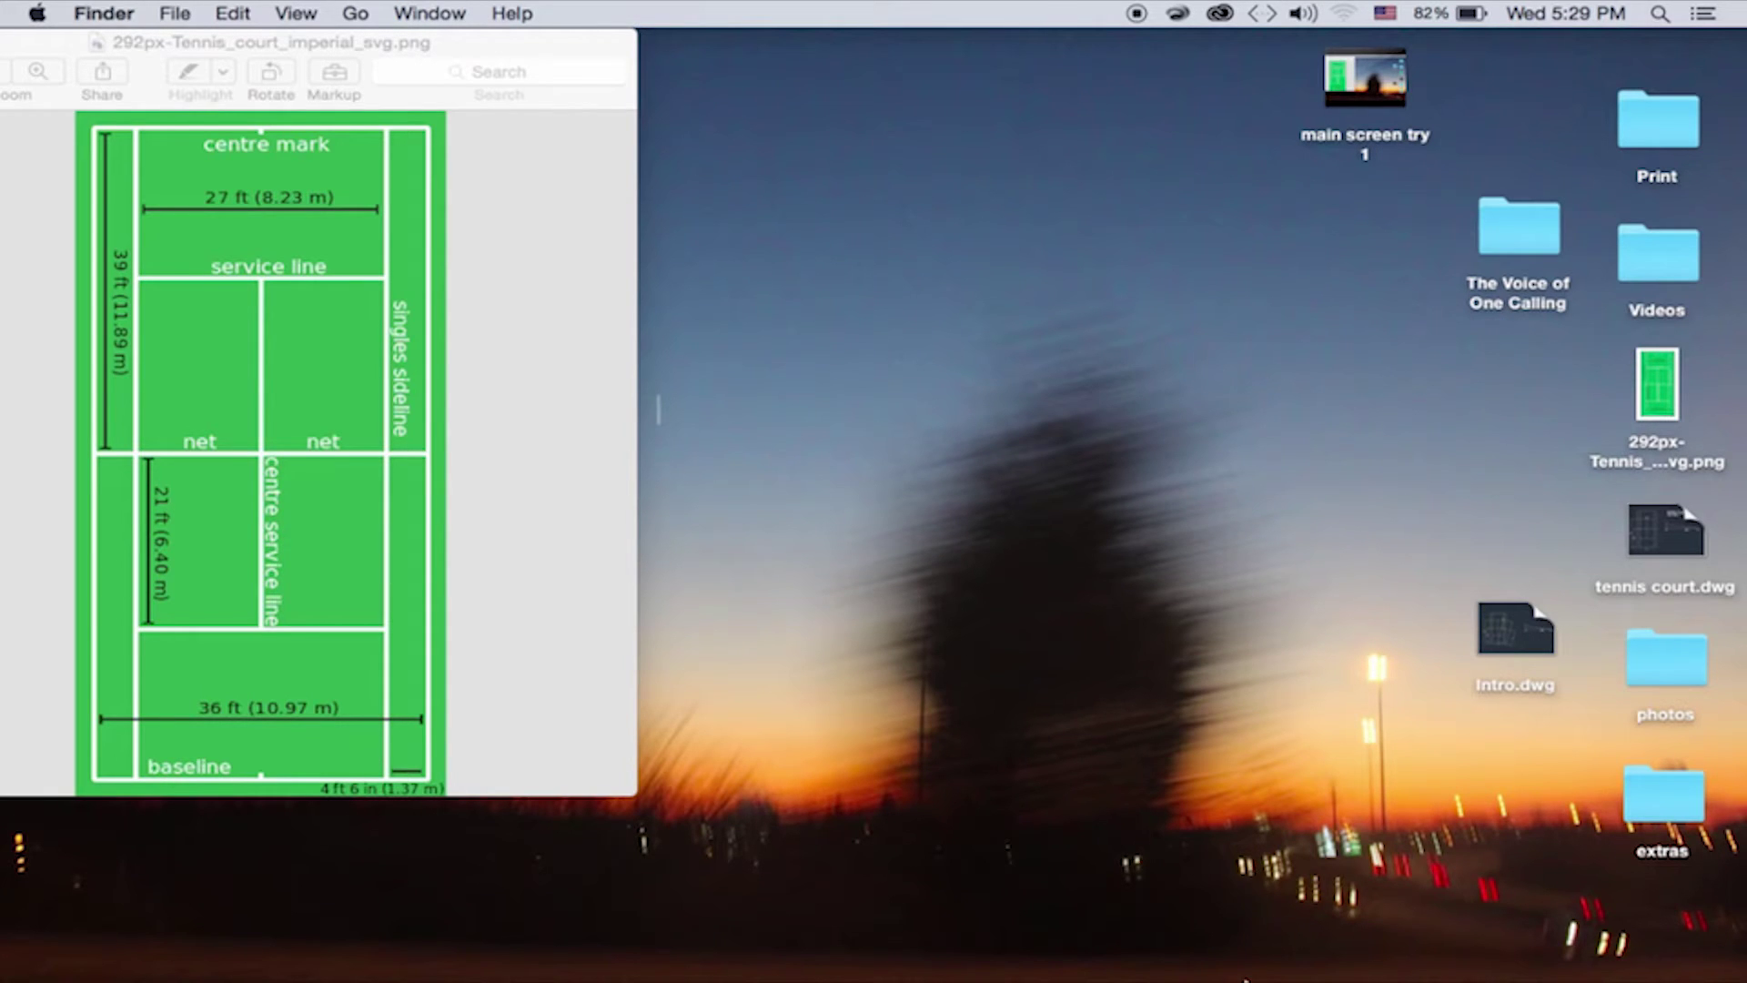
Launch AutoCAD 2015 from its Dock icon
click(1233, 942)
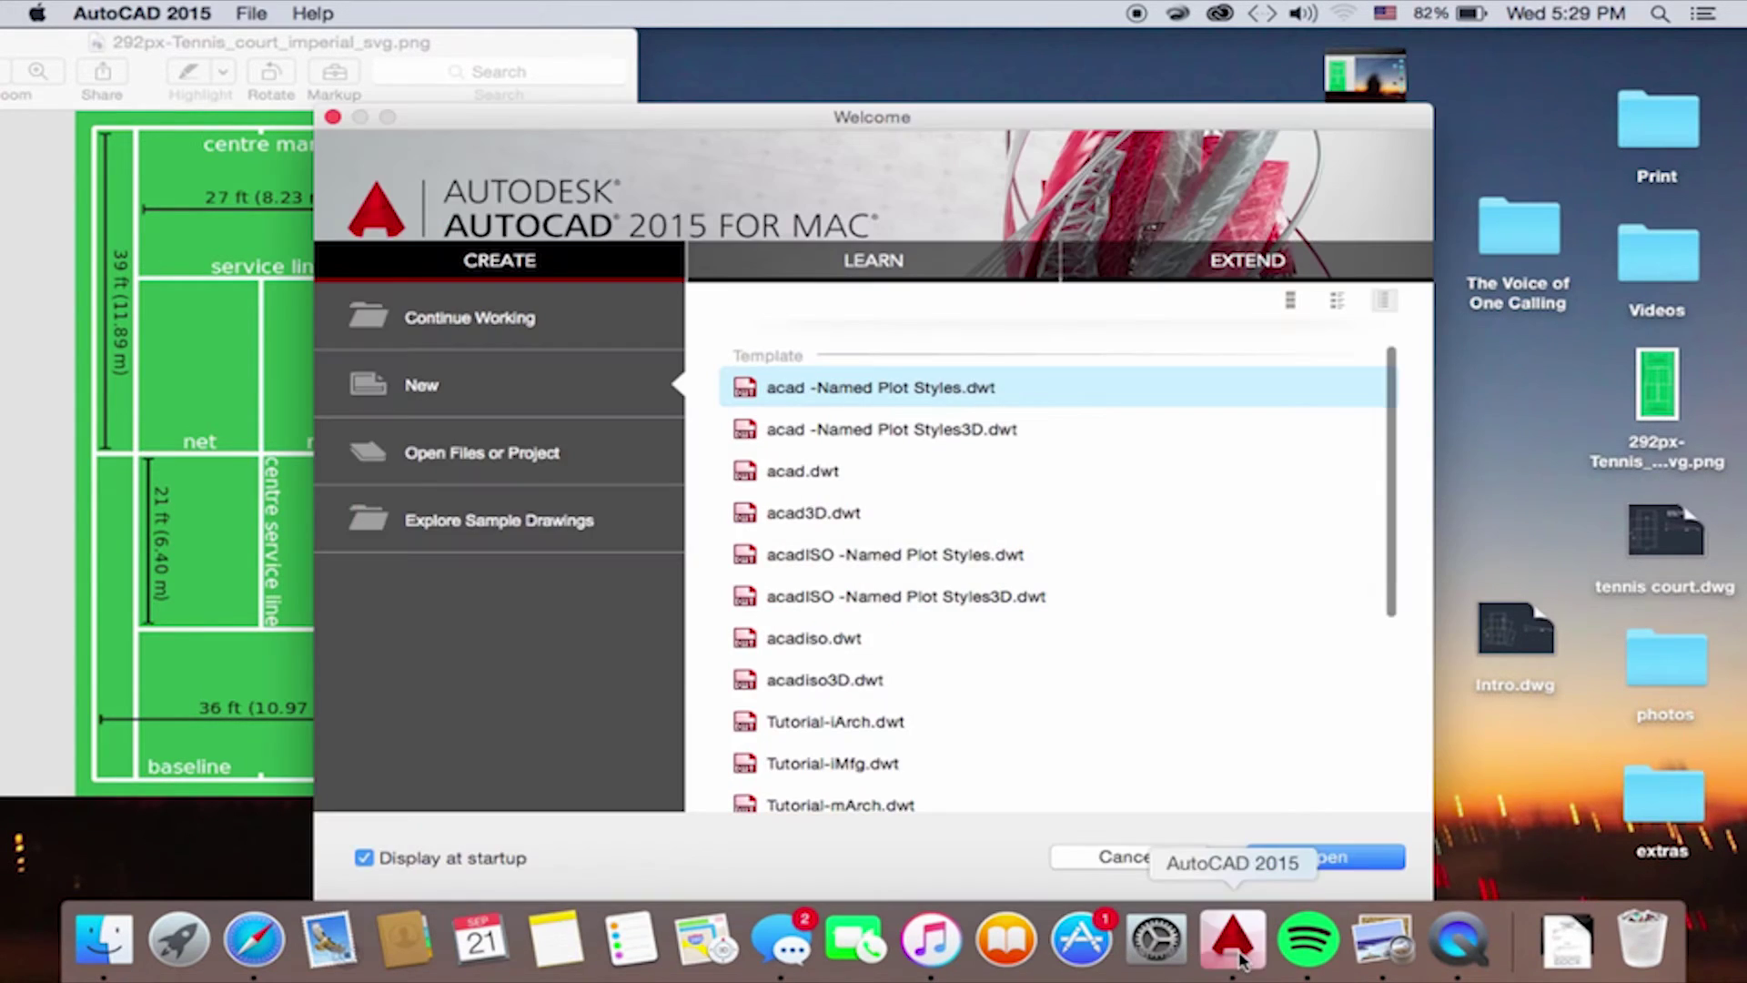
Create Drawing4.dwg from the acad -Named Plot Styles.dwt template
click(1287, 855)
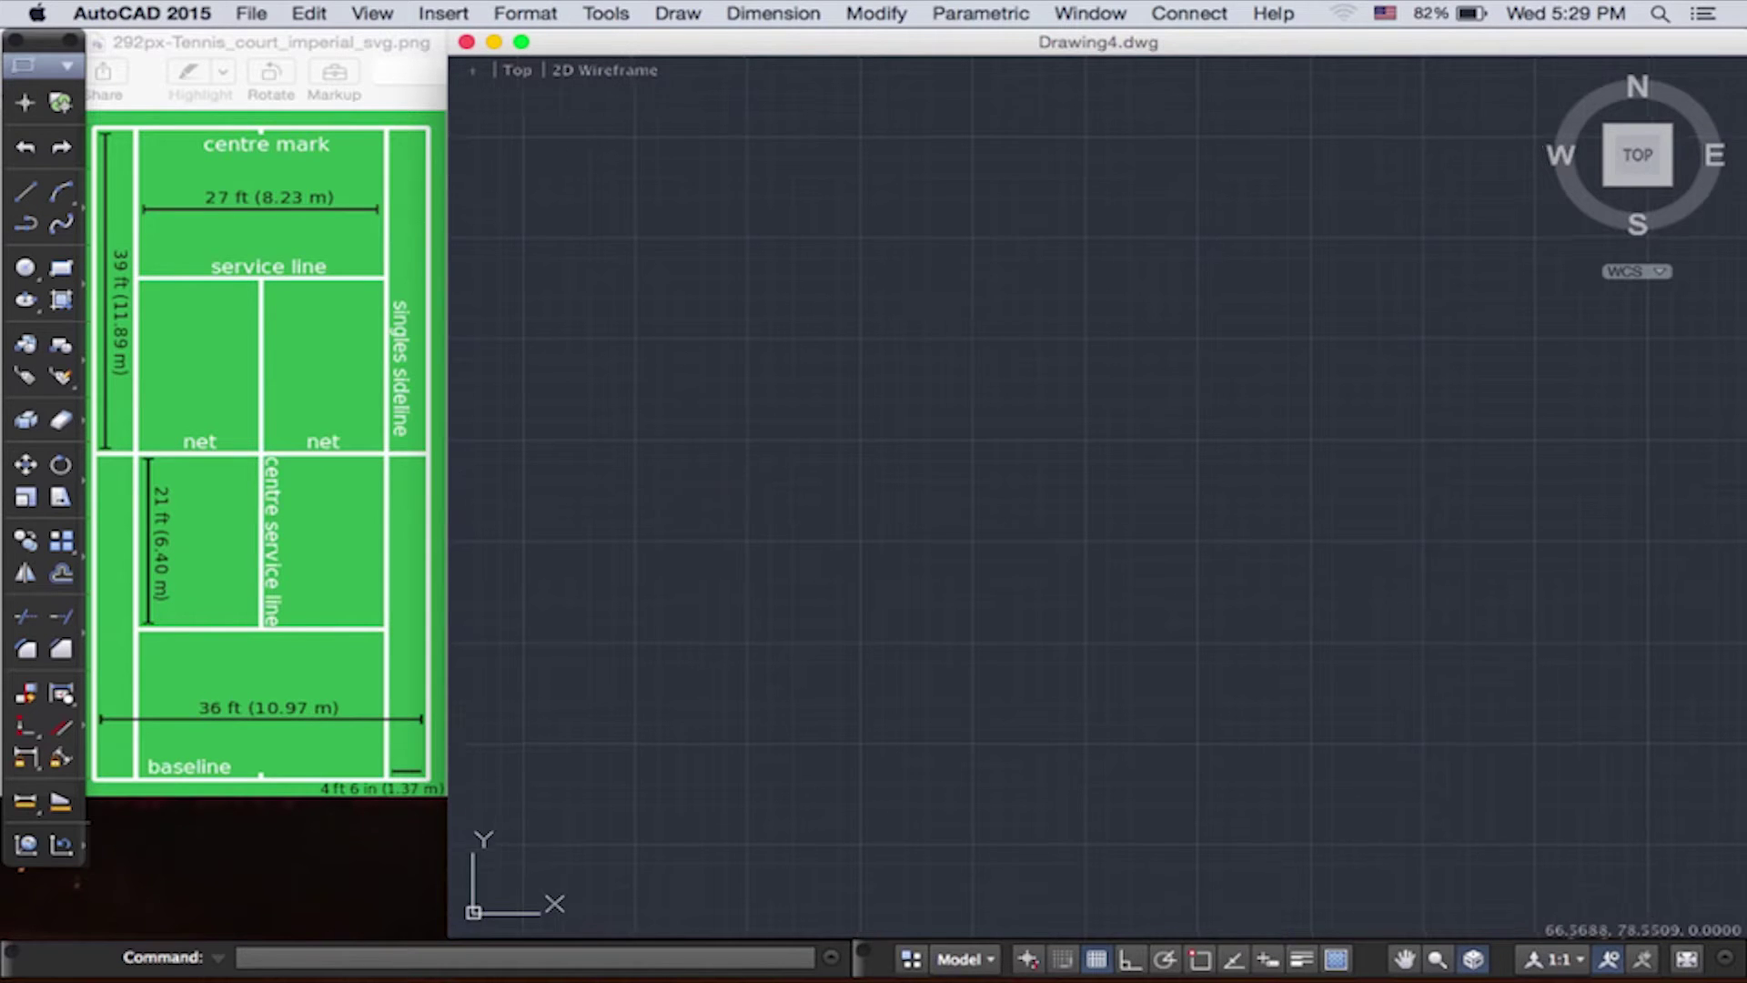
scroll(962, 320, down, 5)
scroll(1010, 303, up, 5)
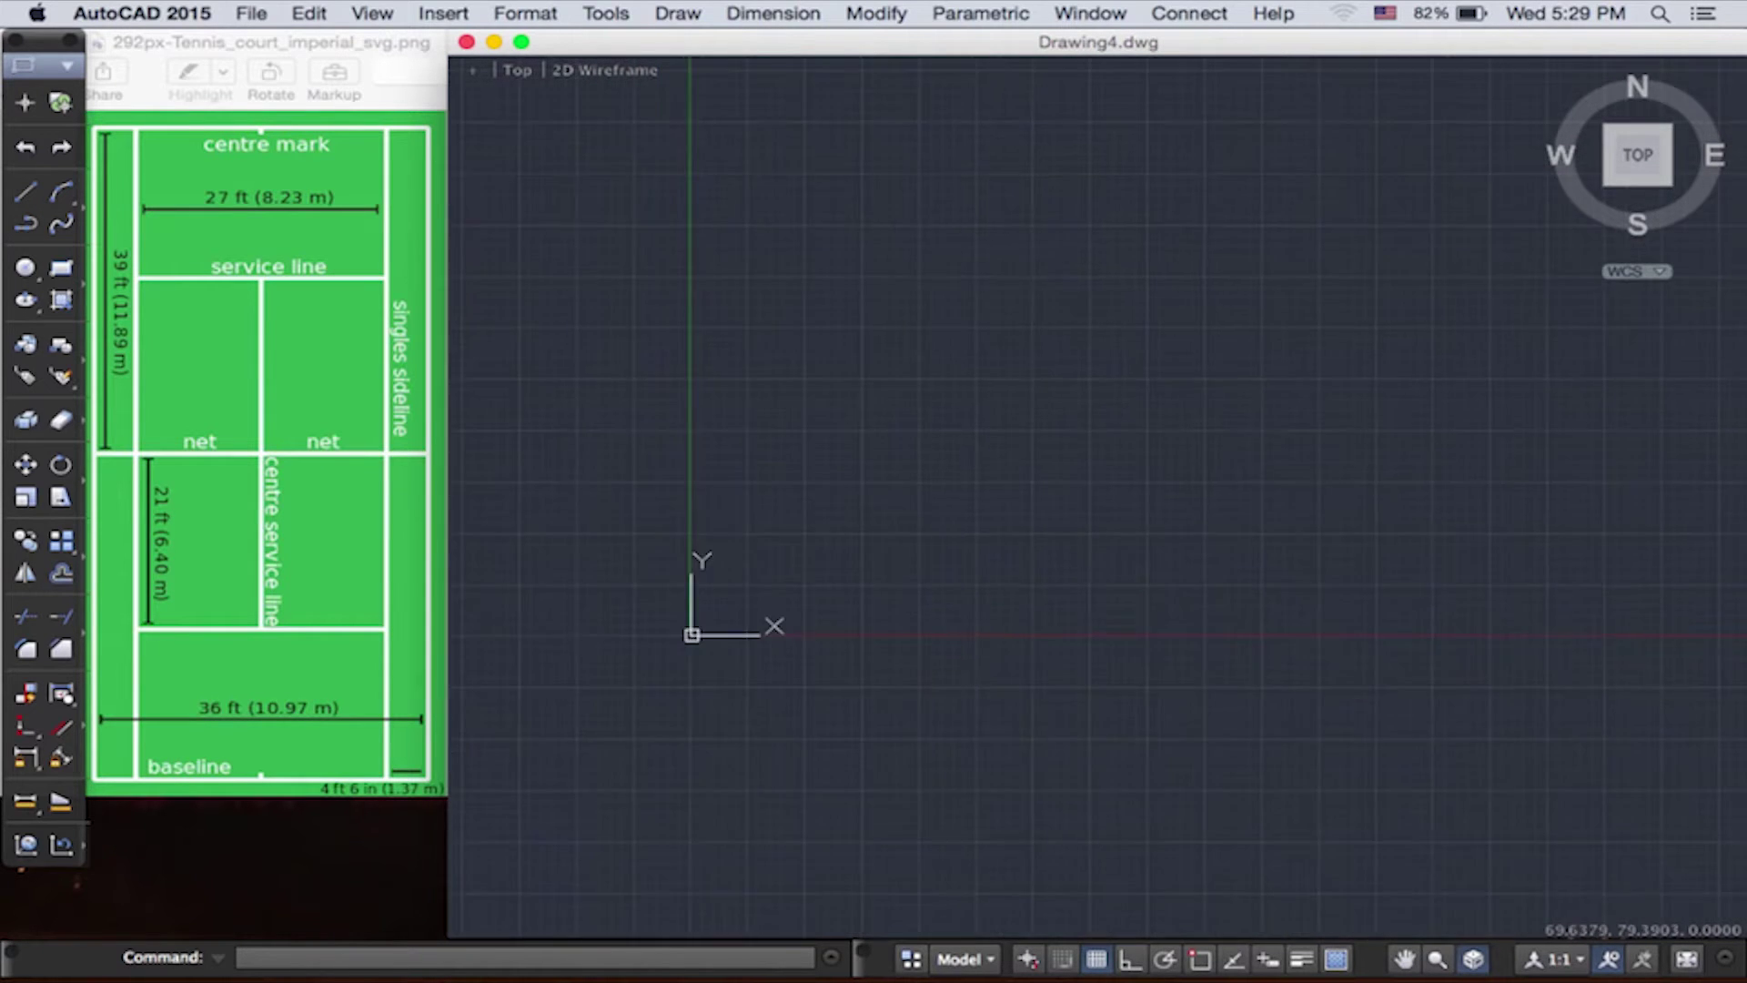
scroll(1010, 304, down, 3)
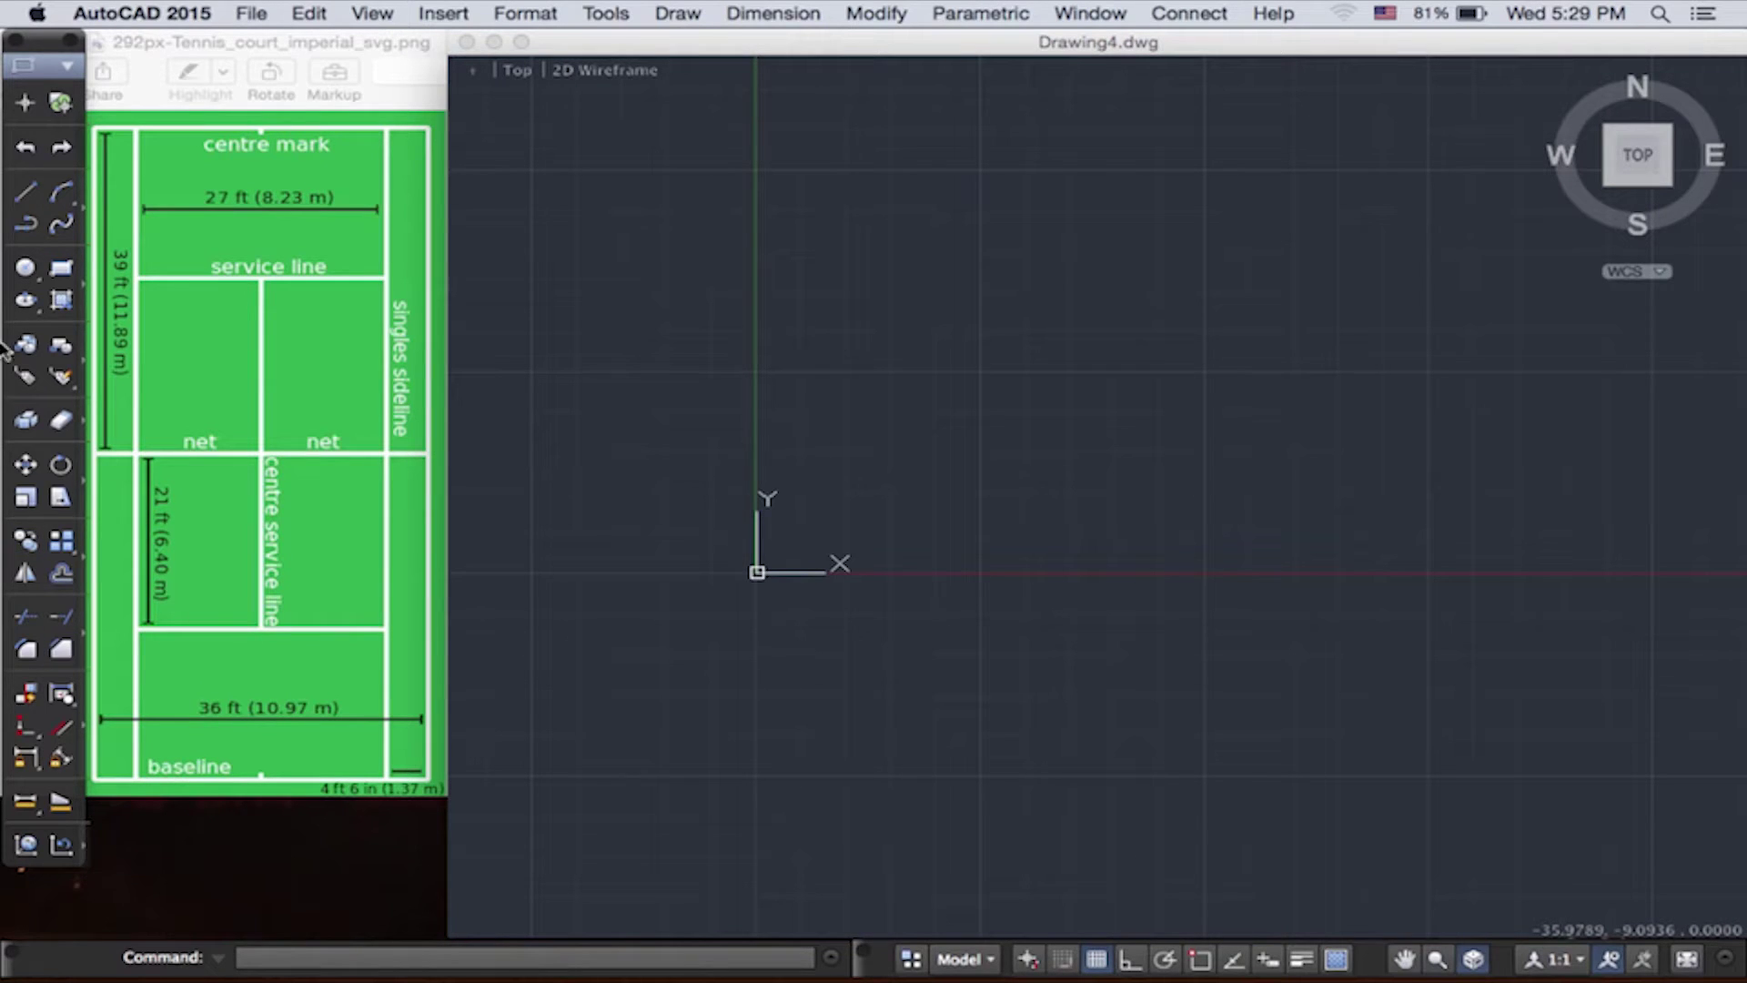
Draw a circle of radius 5 centred just right of and above the origin
click(26, 268)
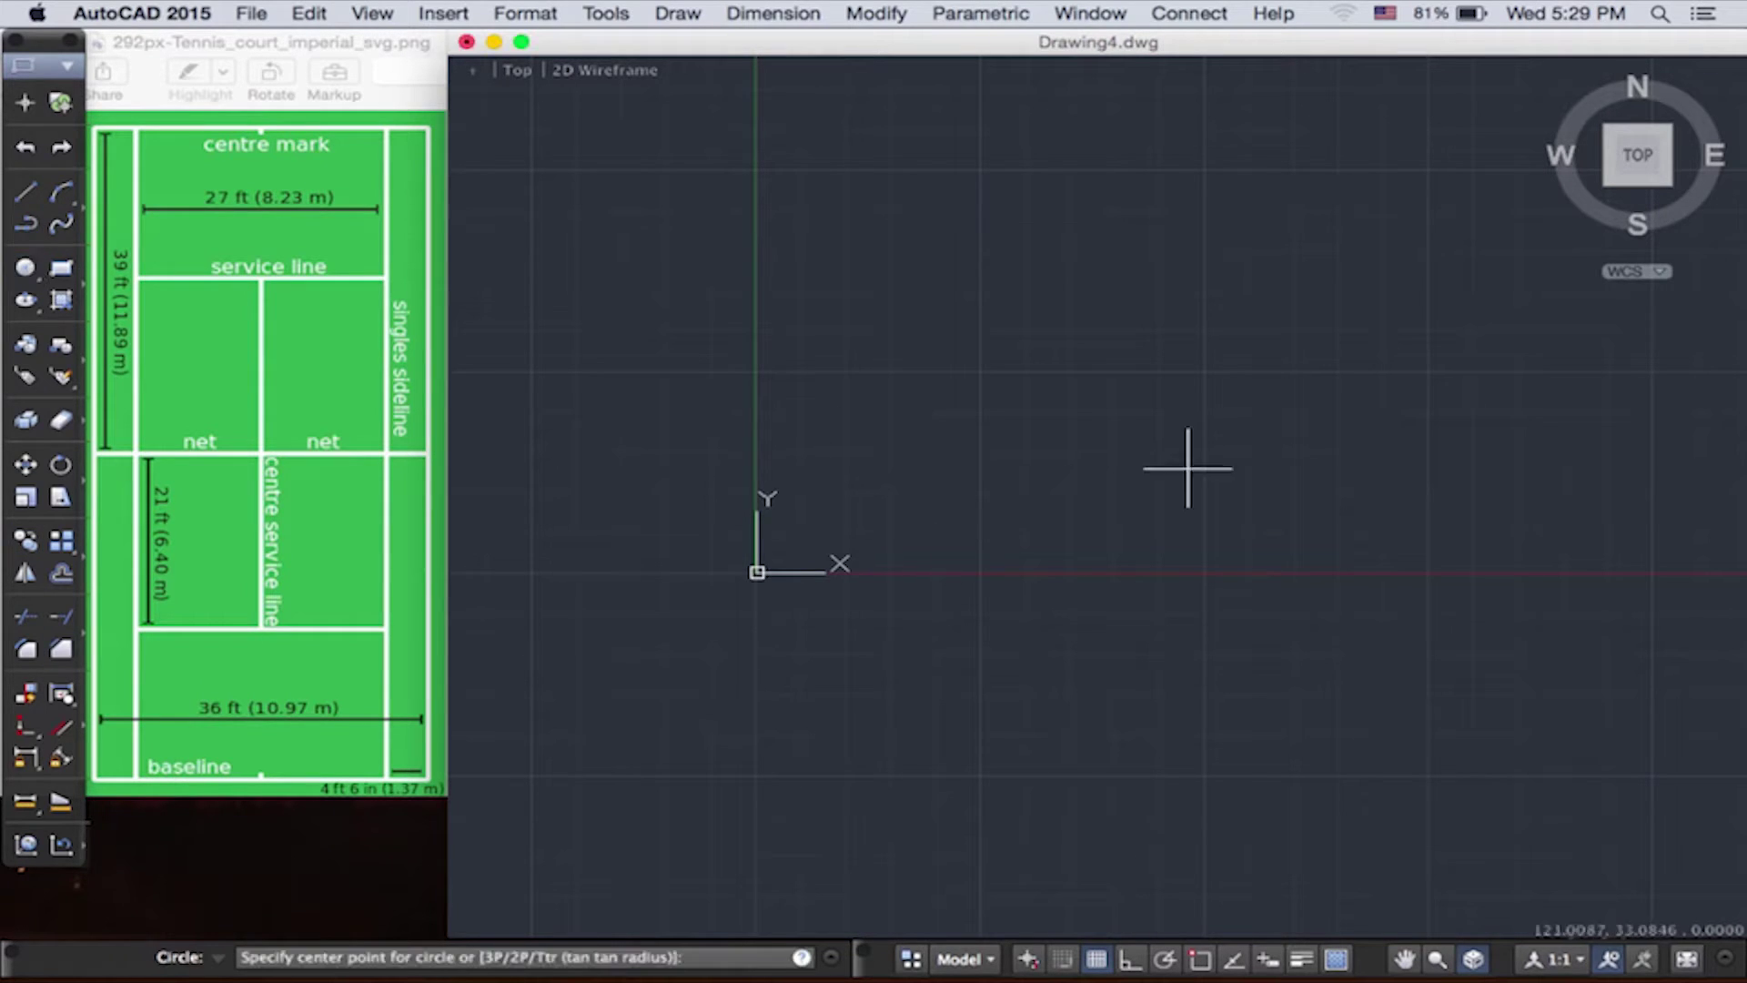
click(488, 961)
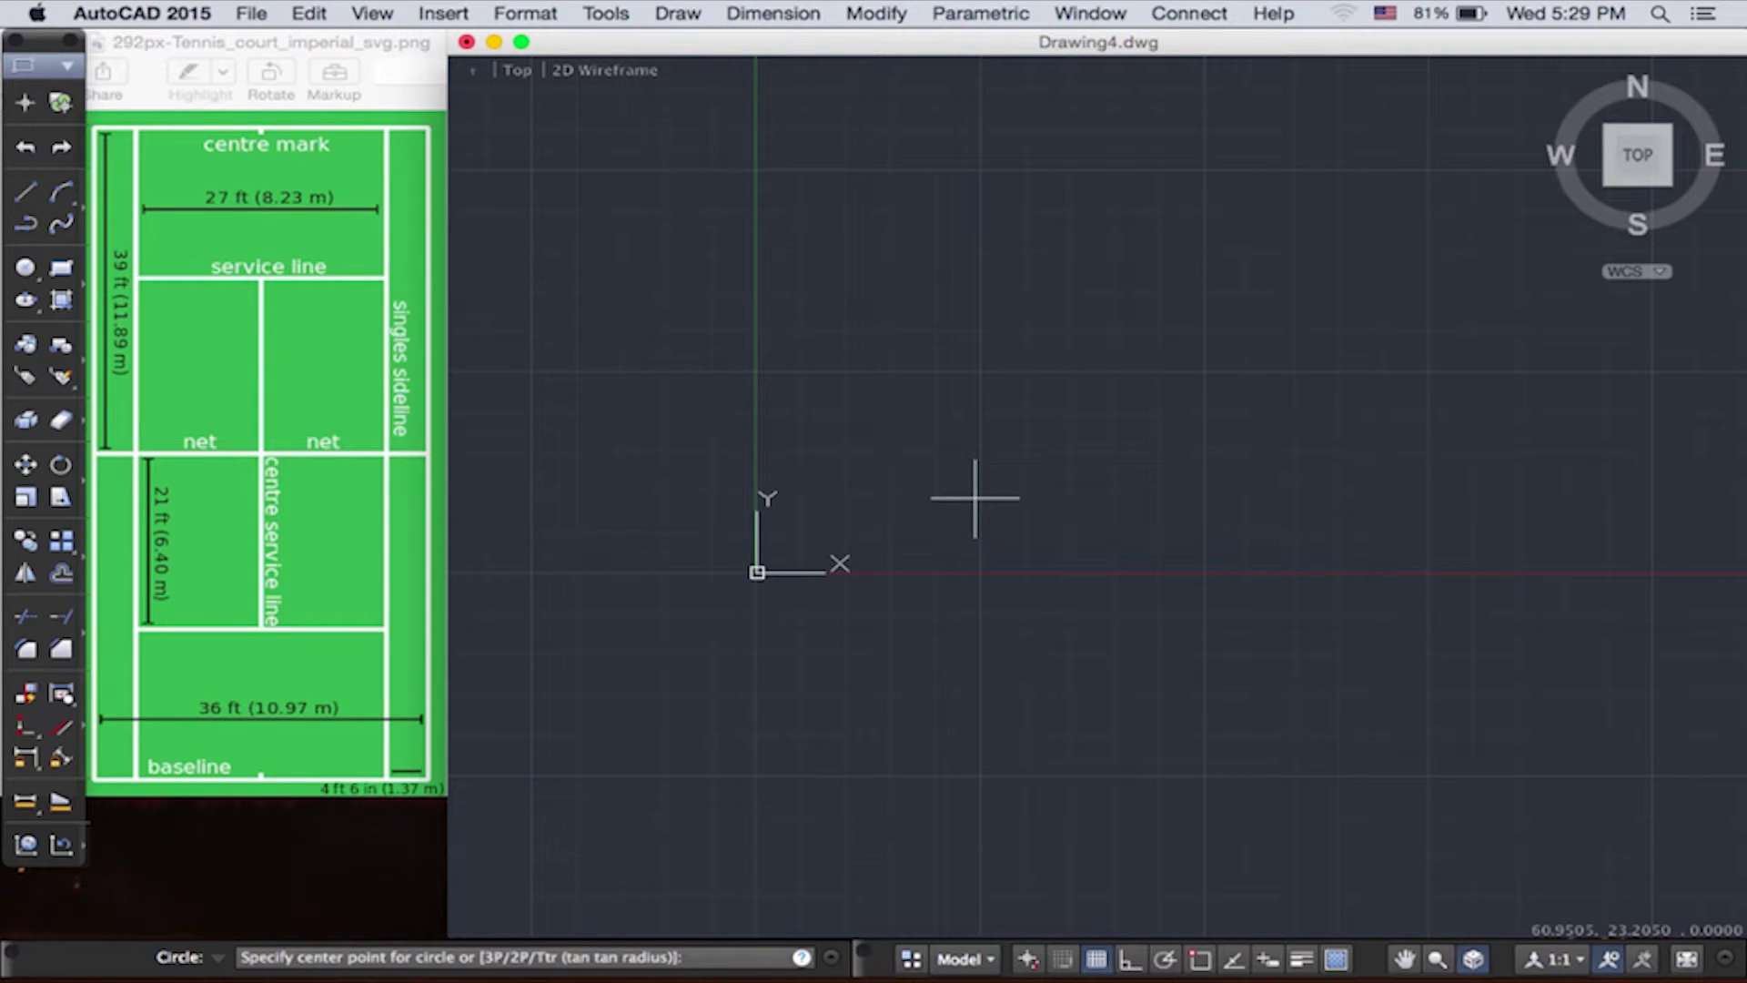
click(975, 498)
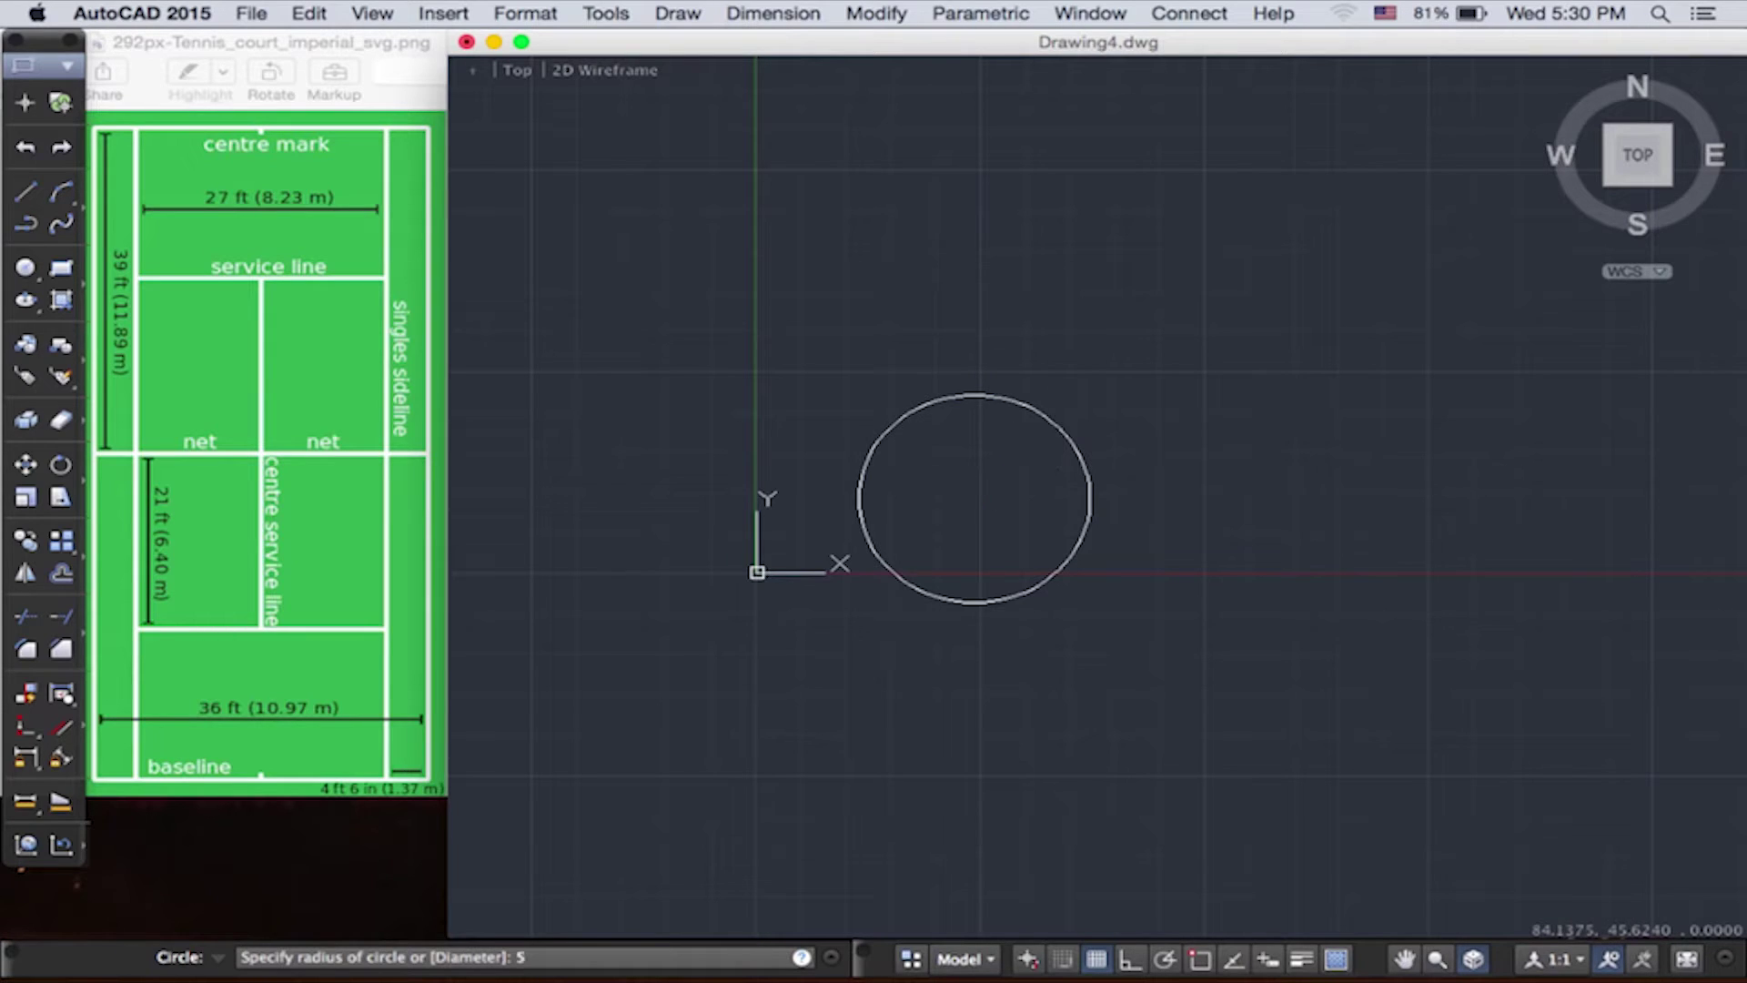
key(Return)
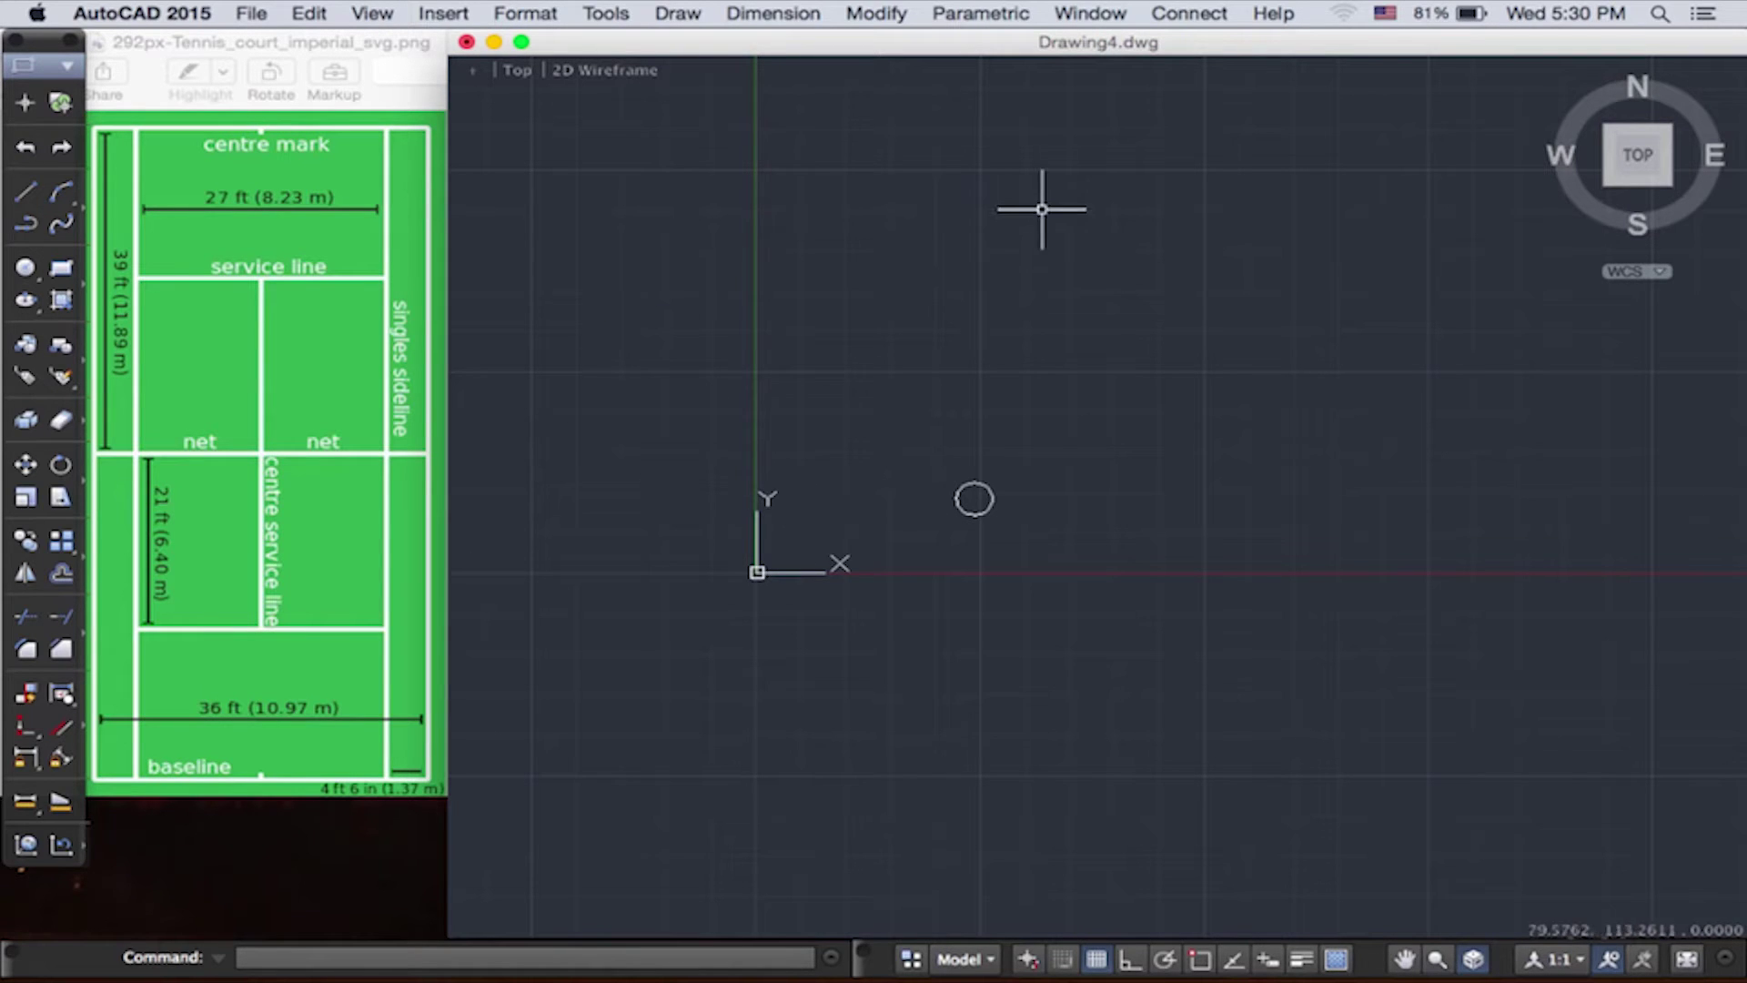
scroll(1105, 273, down, 3)
scroll(1112, 270, up, 2)
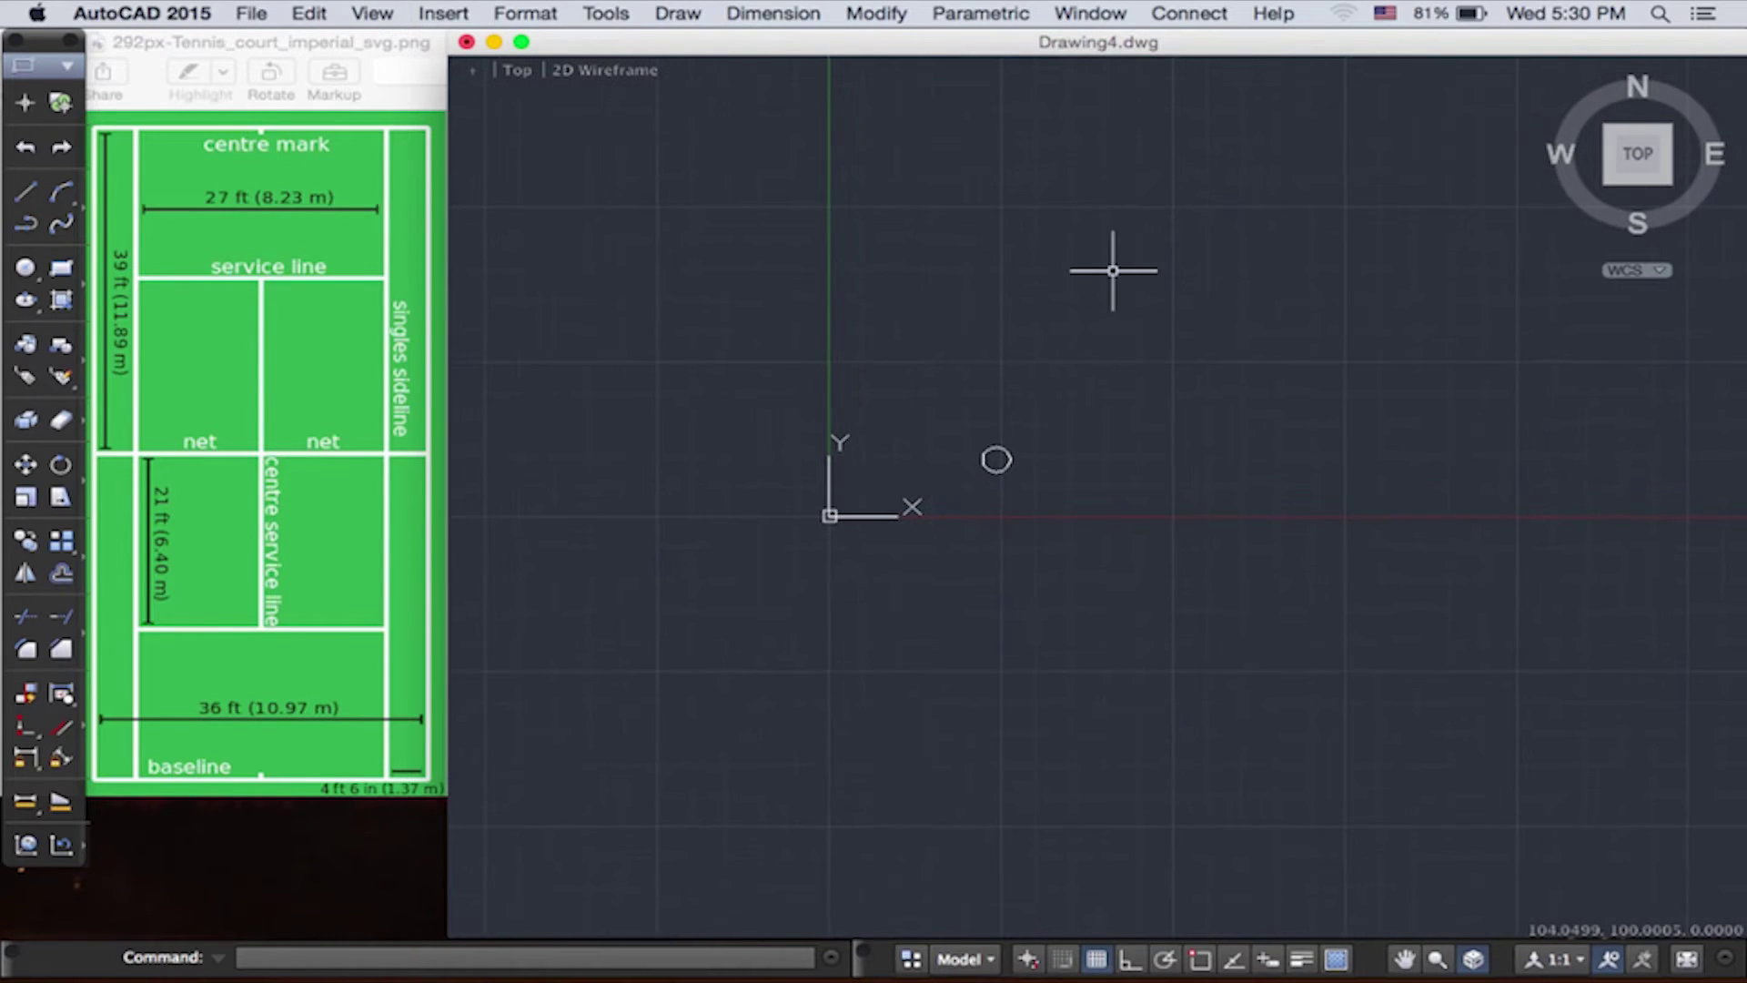
scroll(1112, 270, down, 1)
scroll(1112, 270, up, 2)
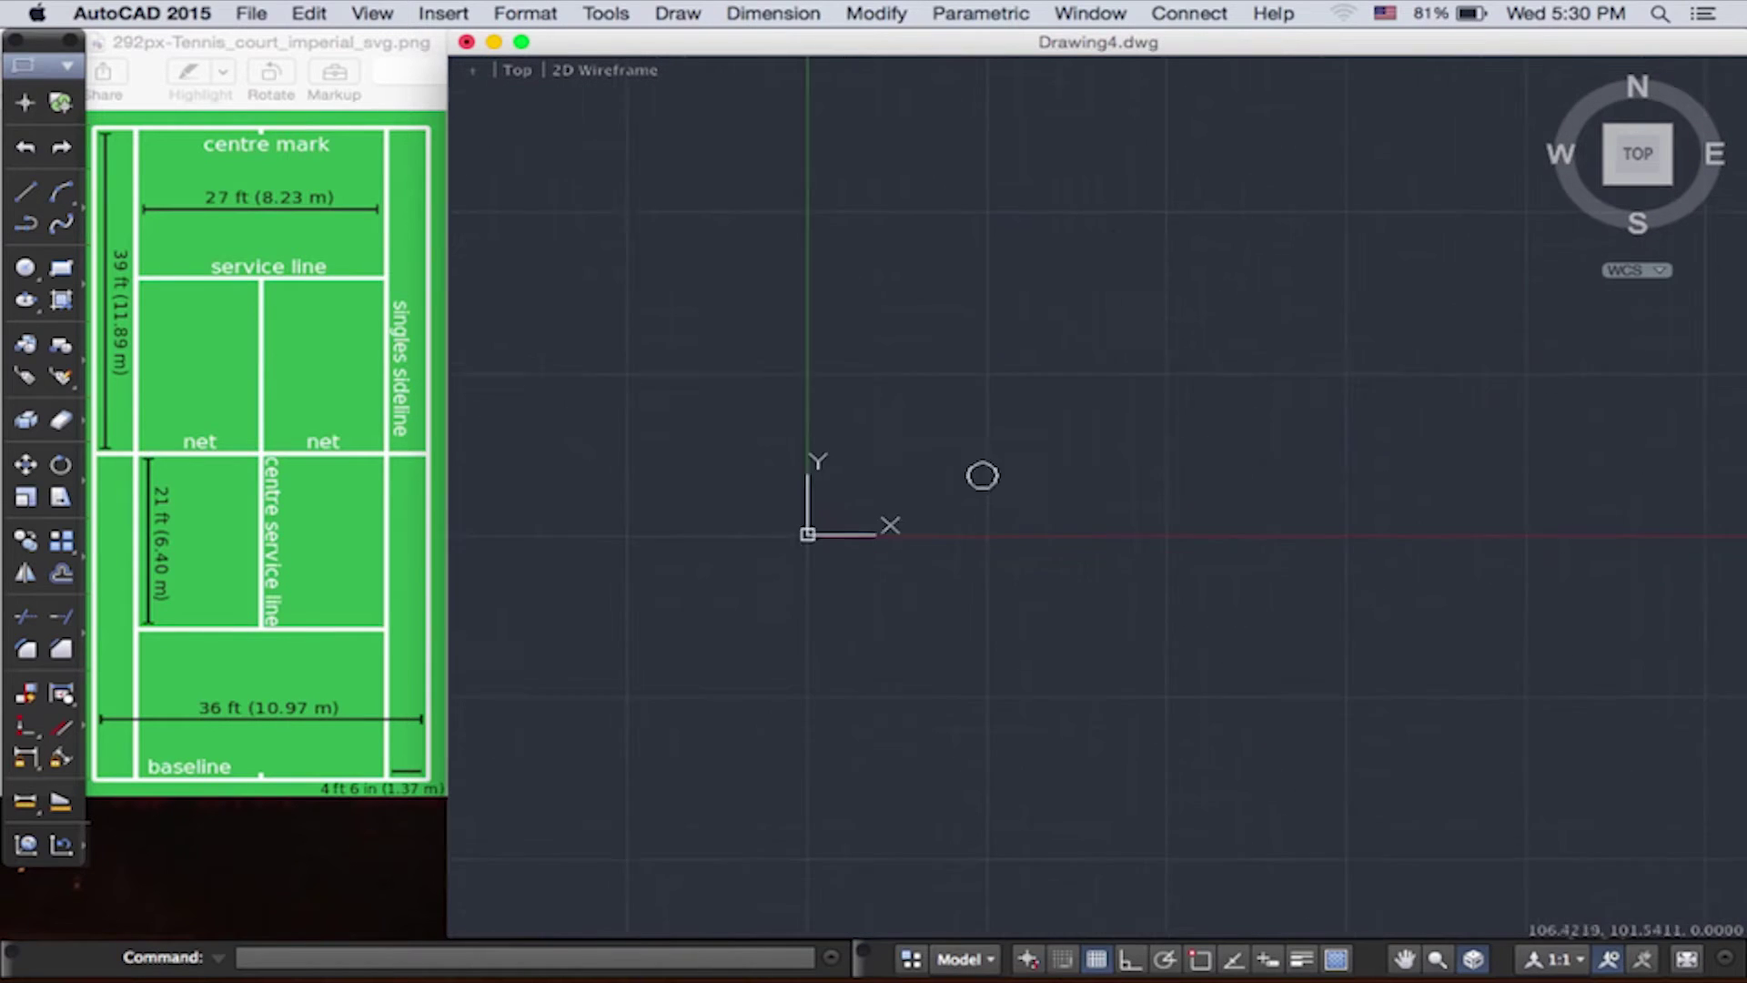
scroll(1111, 270, down, 2)
scroll(1111, 270, up, 1)
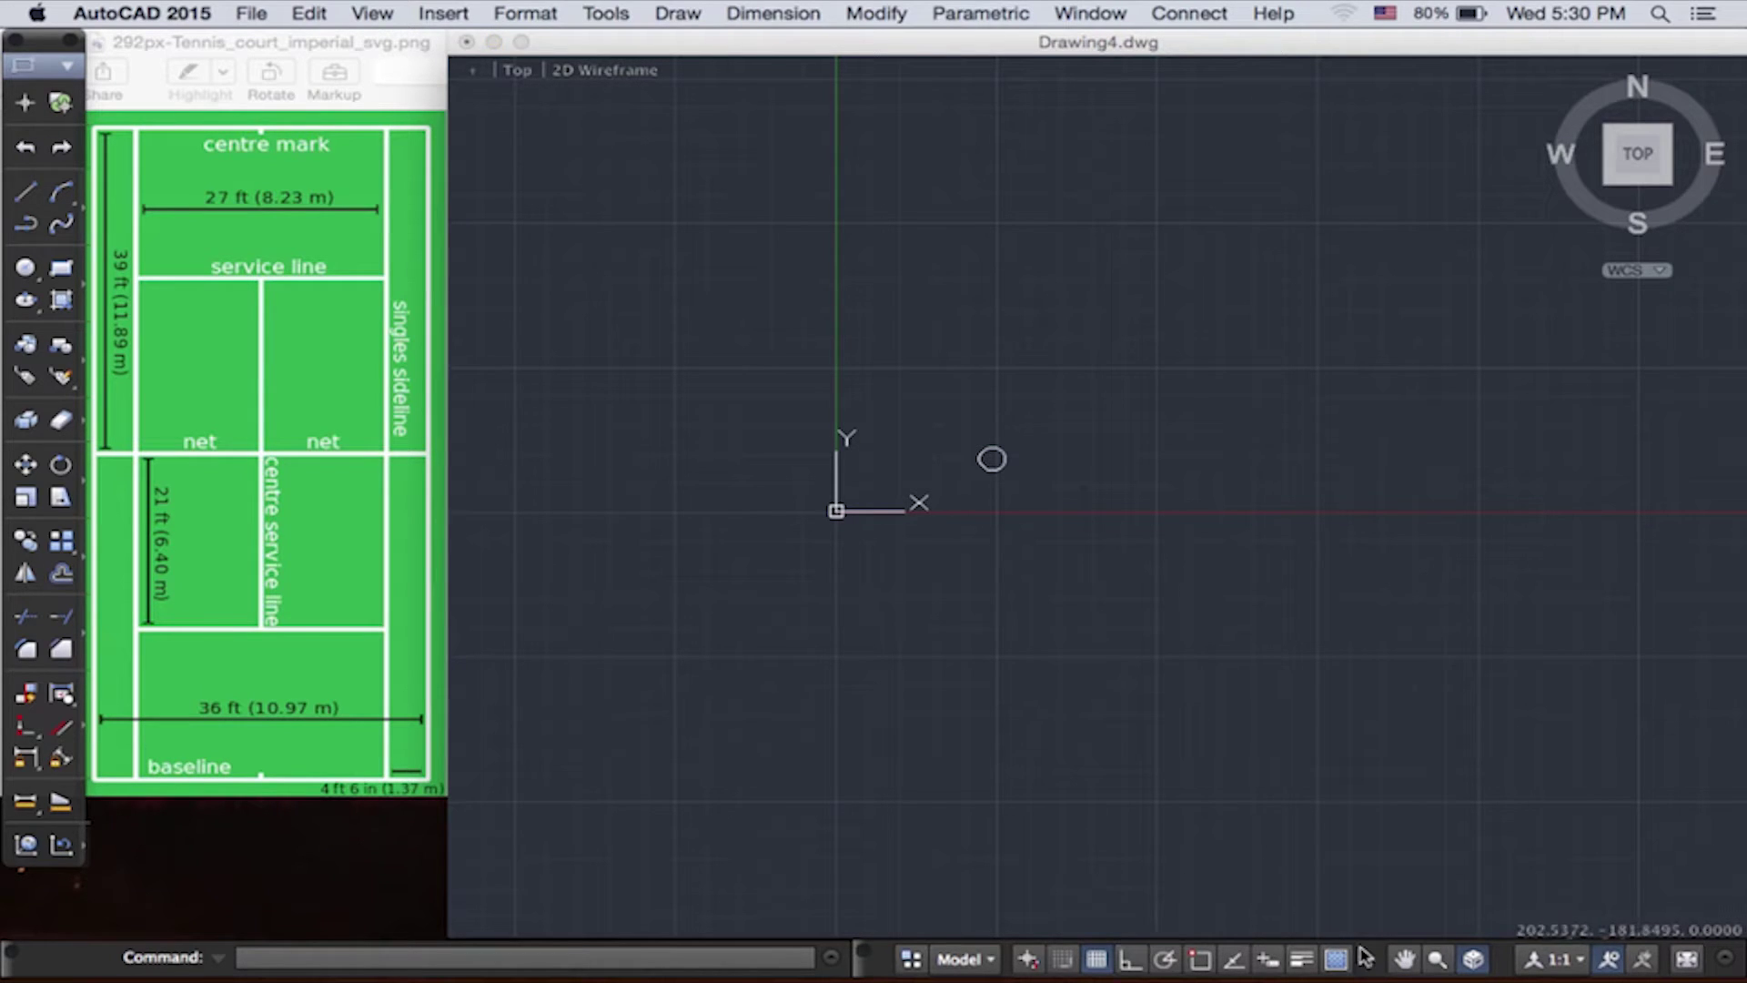
Zoom in and pan so the circle sits lower in the view
click(1437, 959)
scroll(972, 519, up, 6)
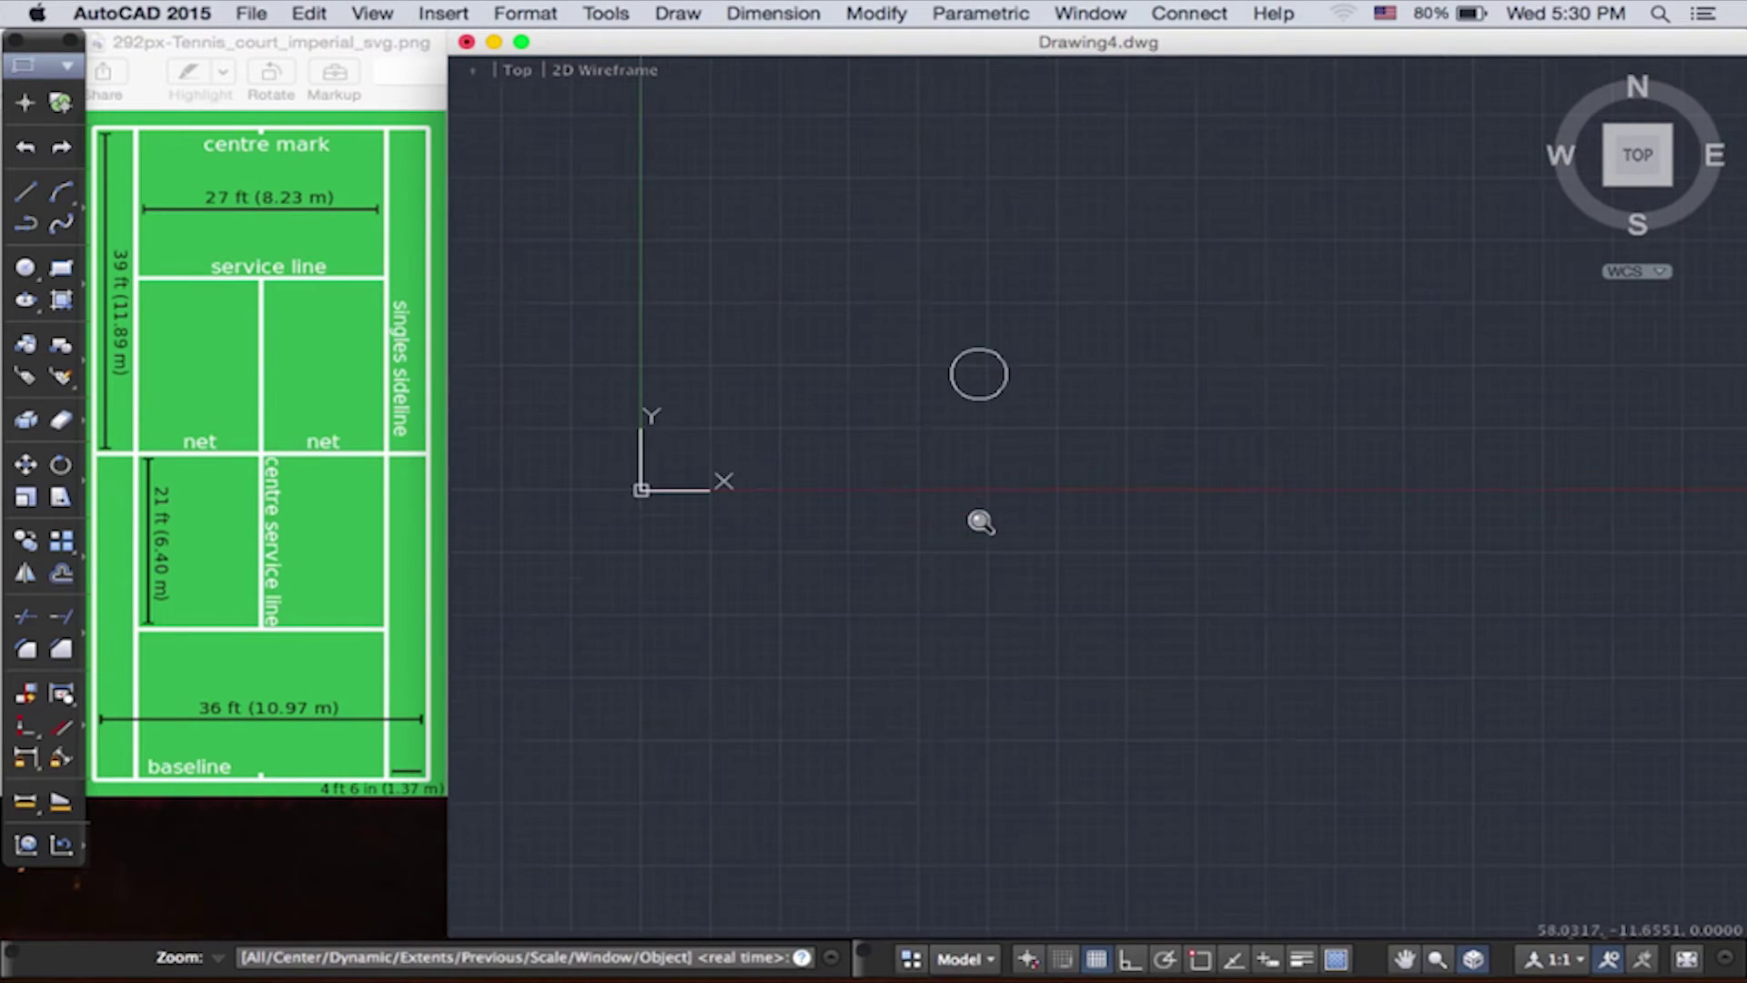
scroll(981, 521, up, 3)
click(1404, 959)
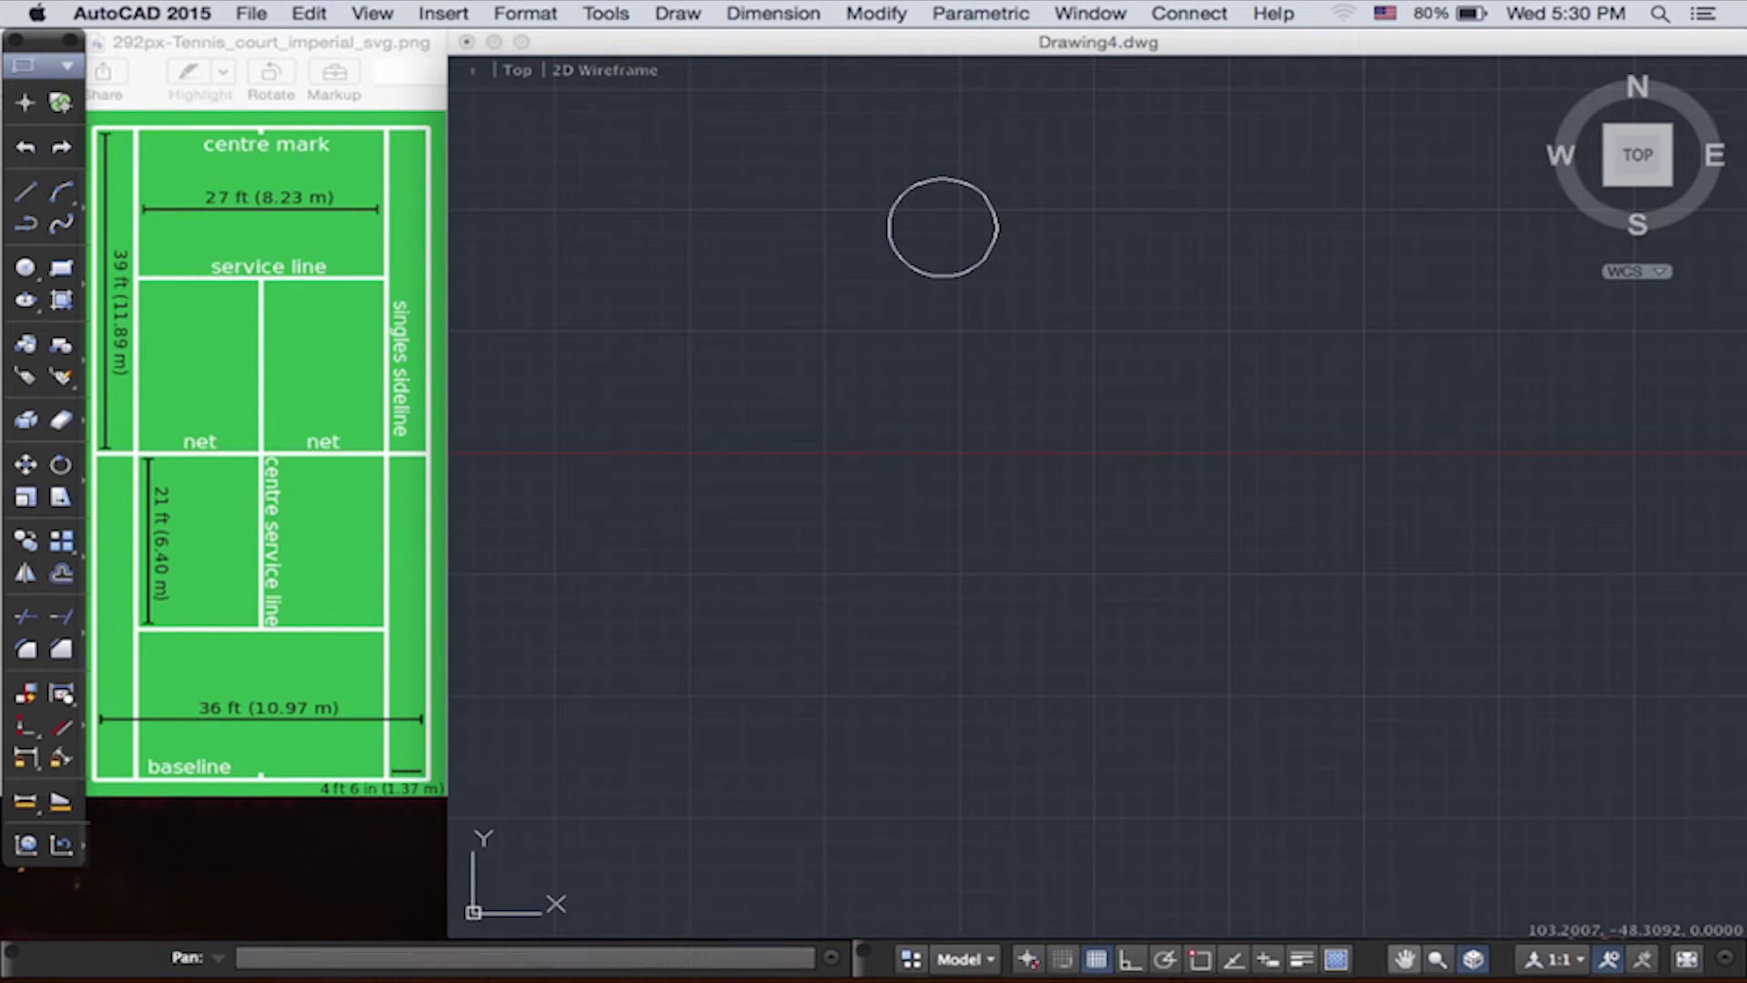
drag(936, 444, 963, 613)
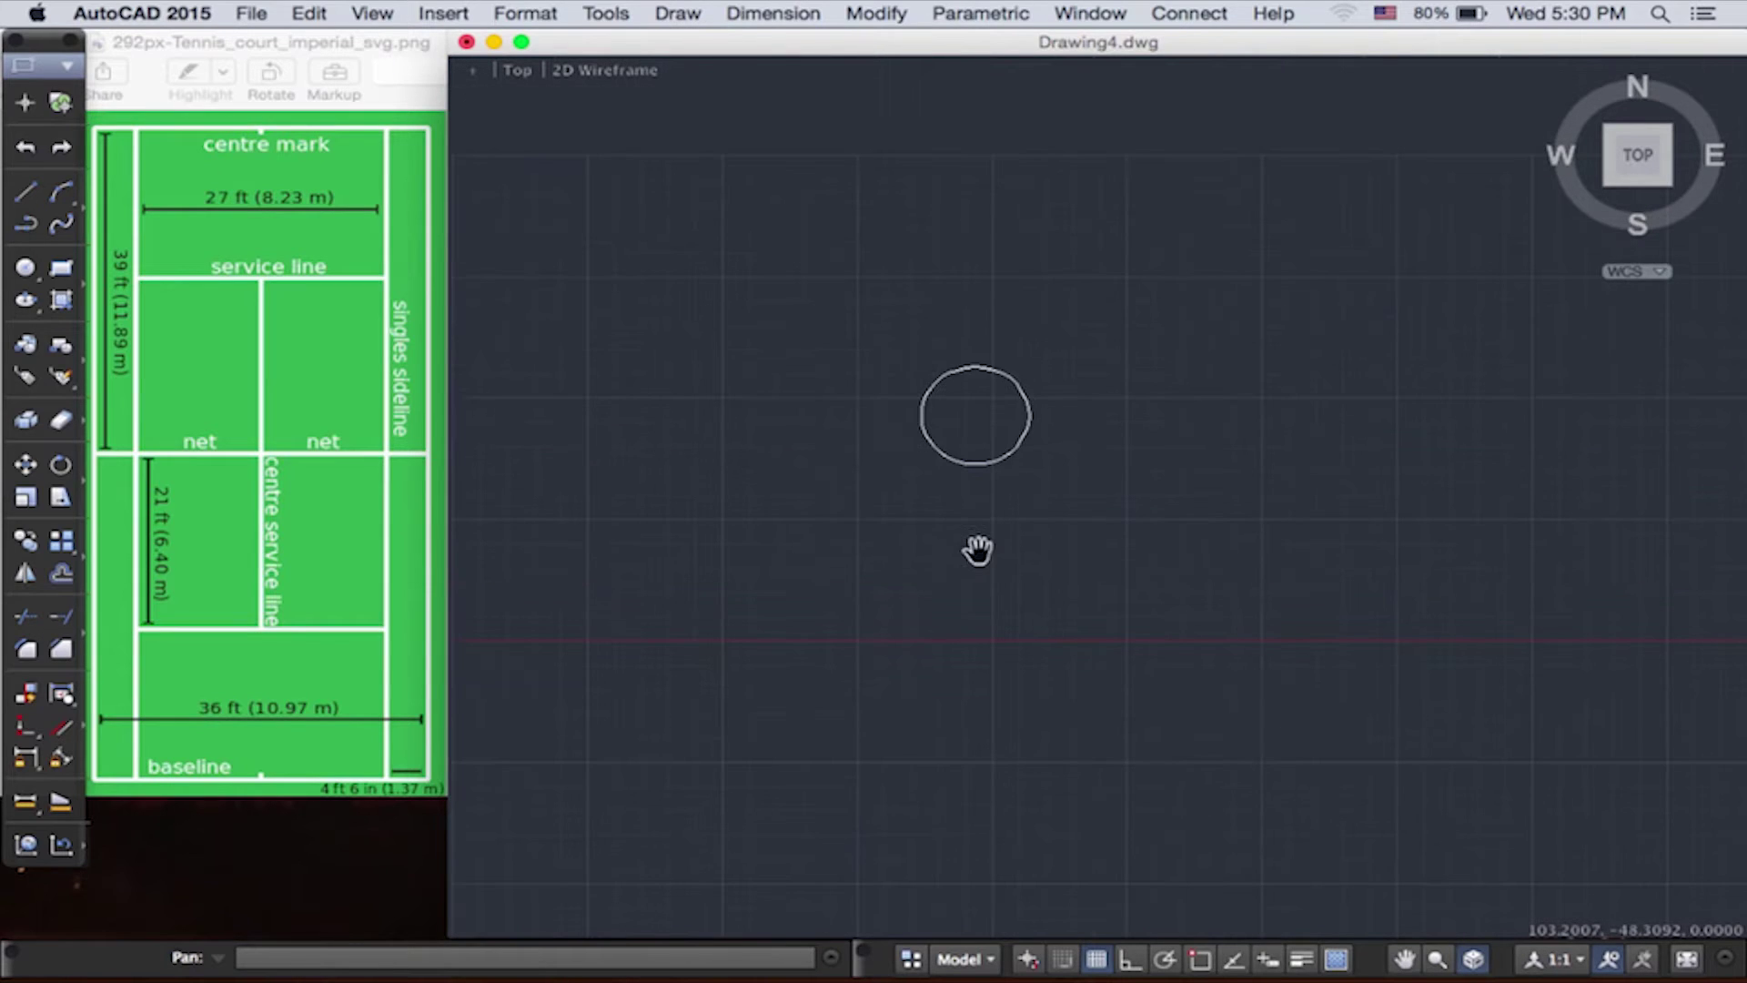
drag(974, 545, 996, 633)
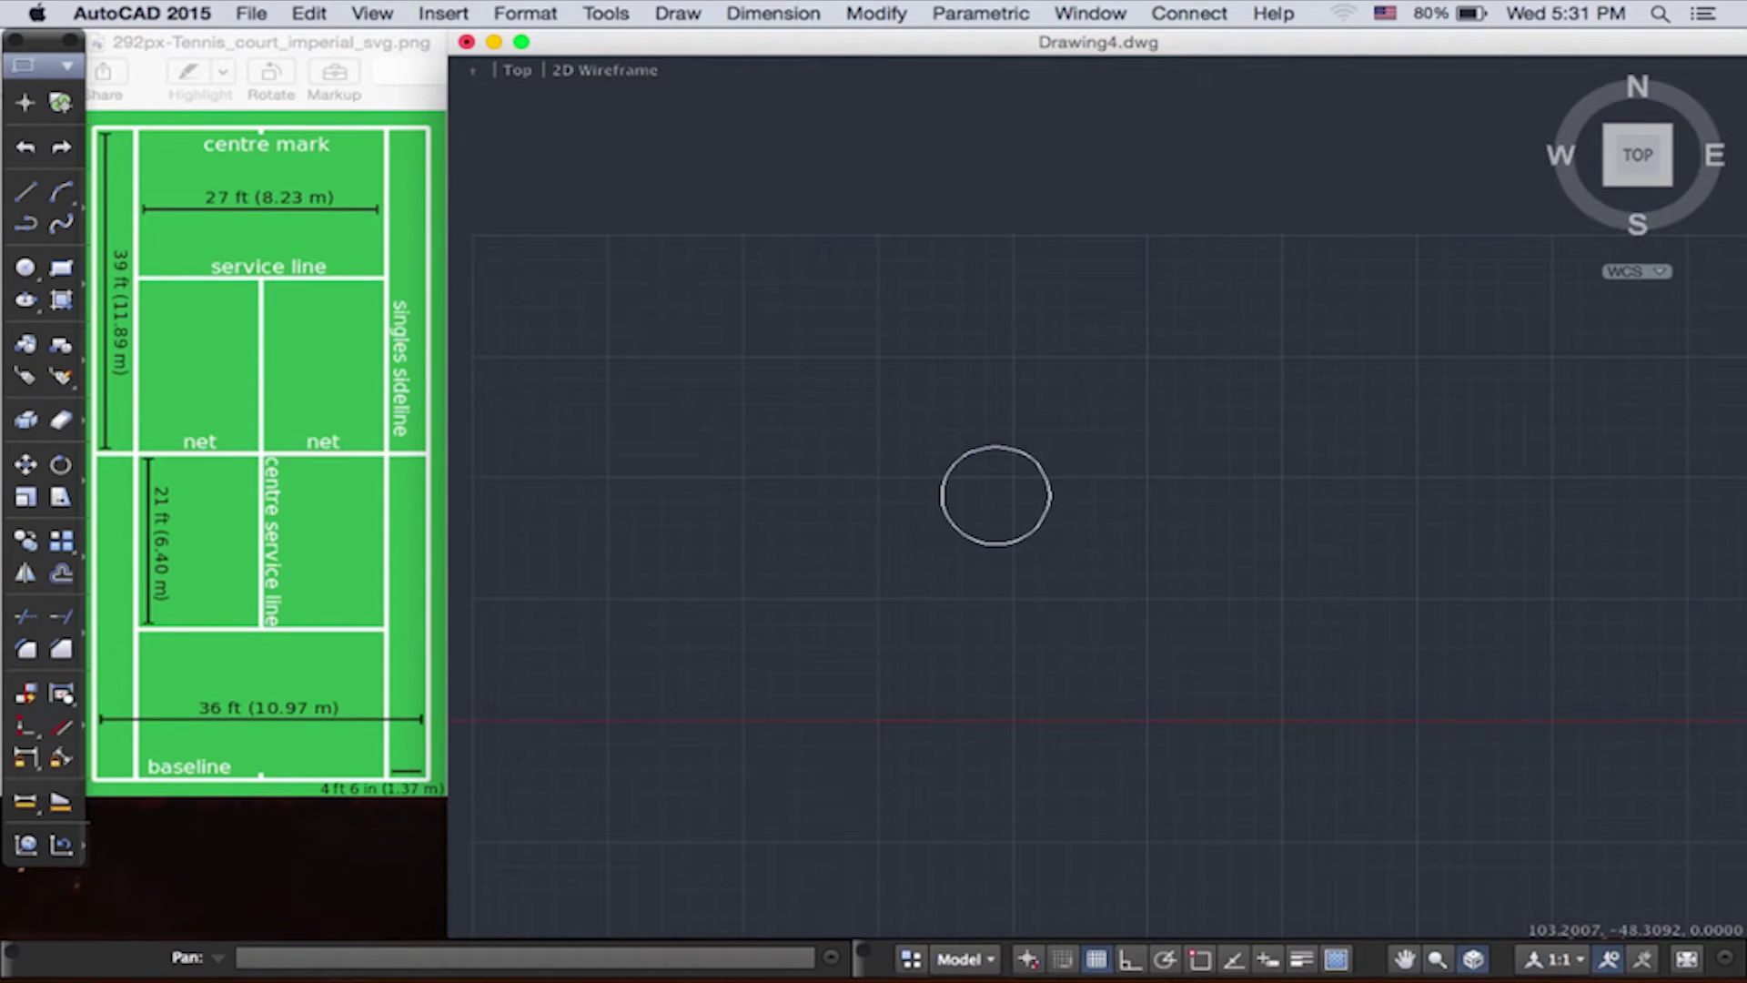
Window-zoom tightly around the circle, then turn off the grid and hide the ViewCube
click(370, 13)
mouse_move(471, 135)
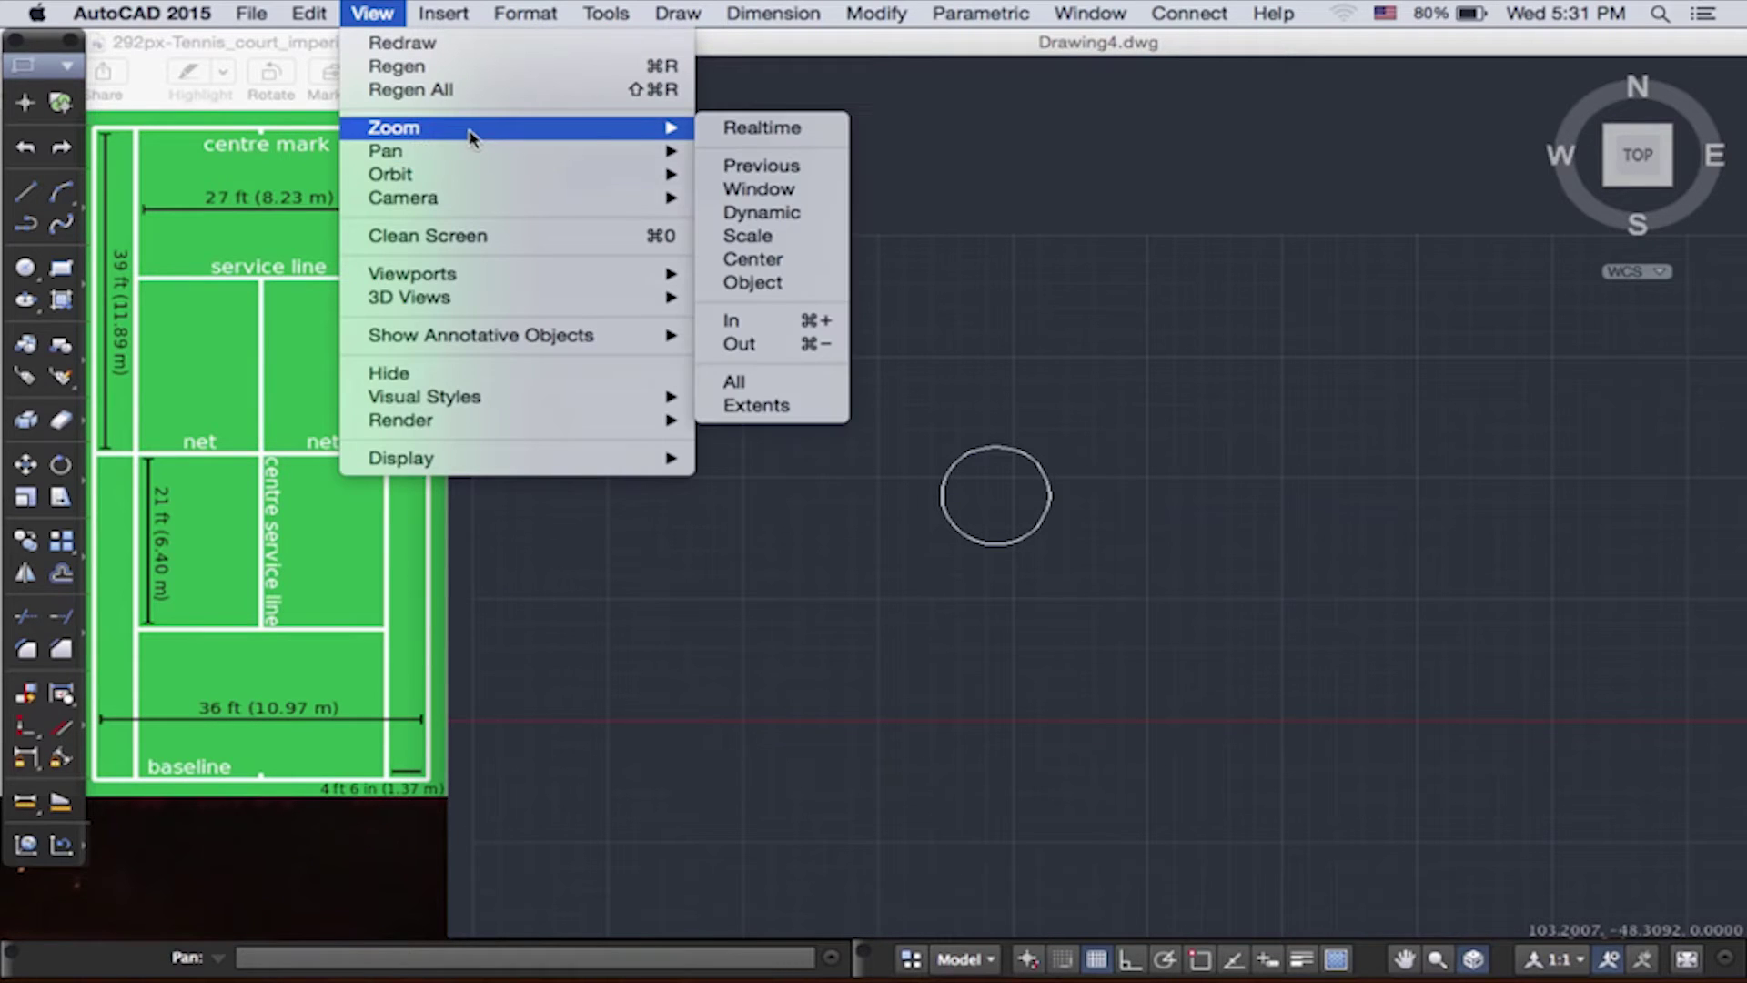
click(755, 405)
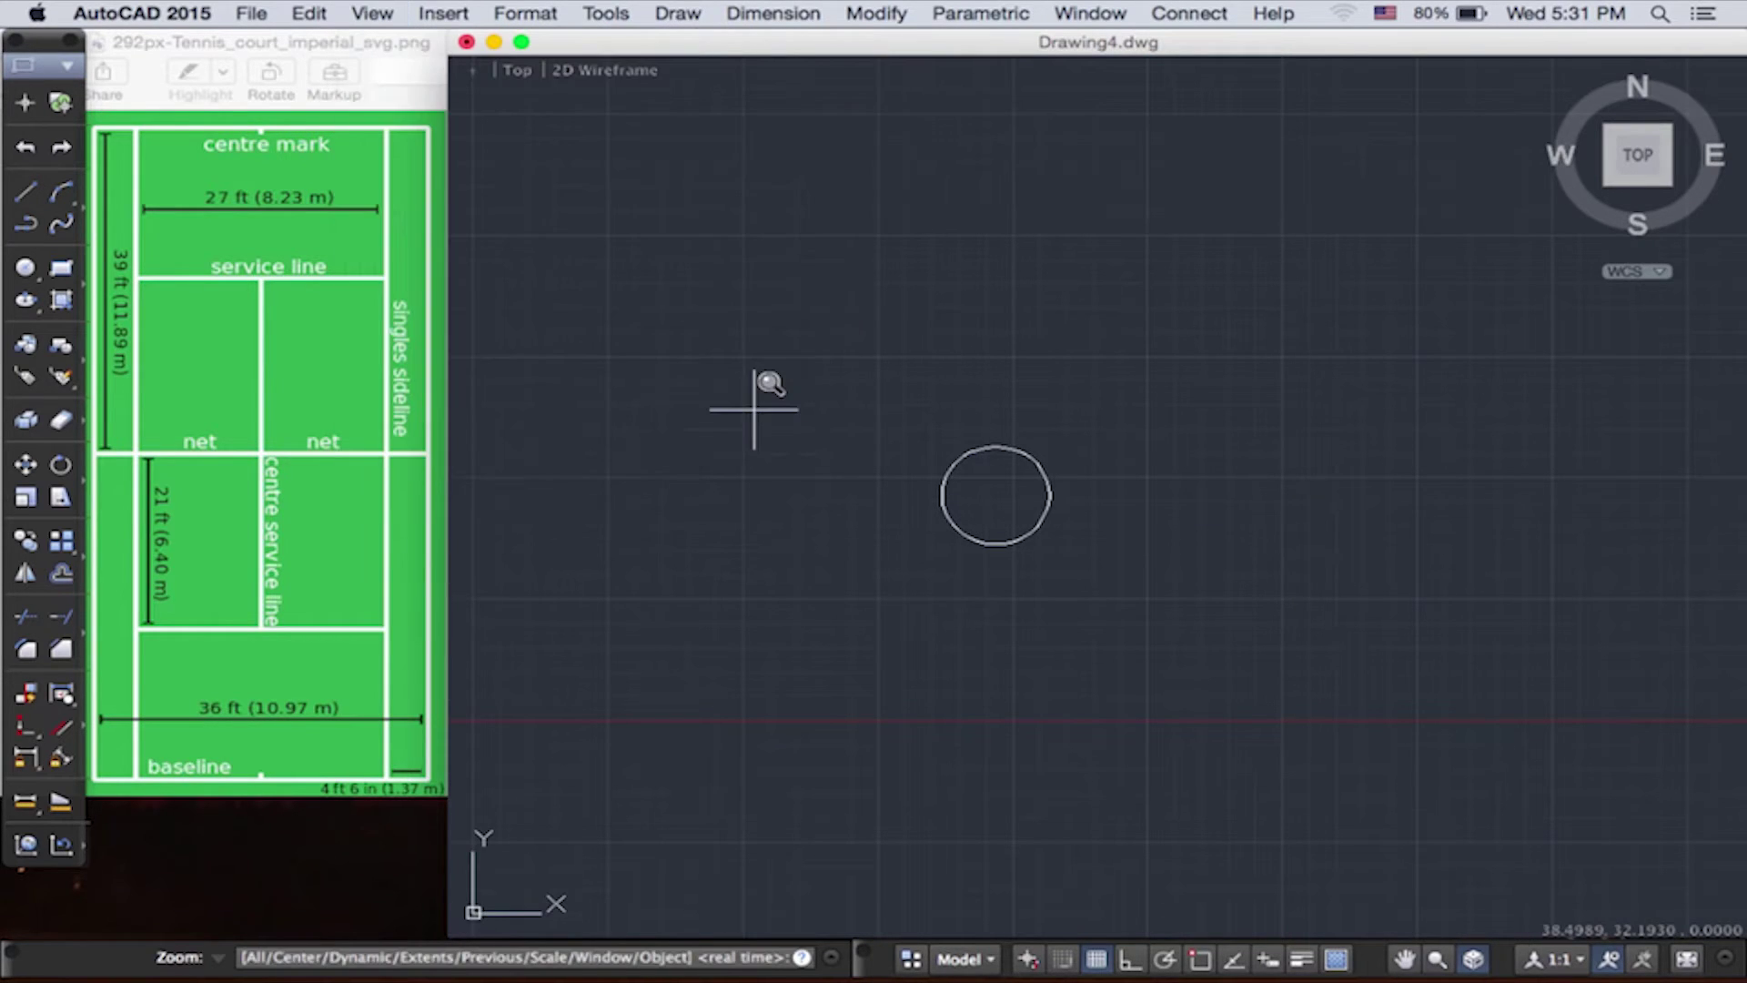
click(880, 427)
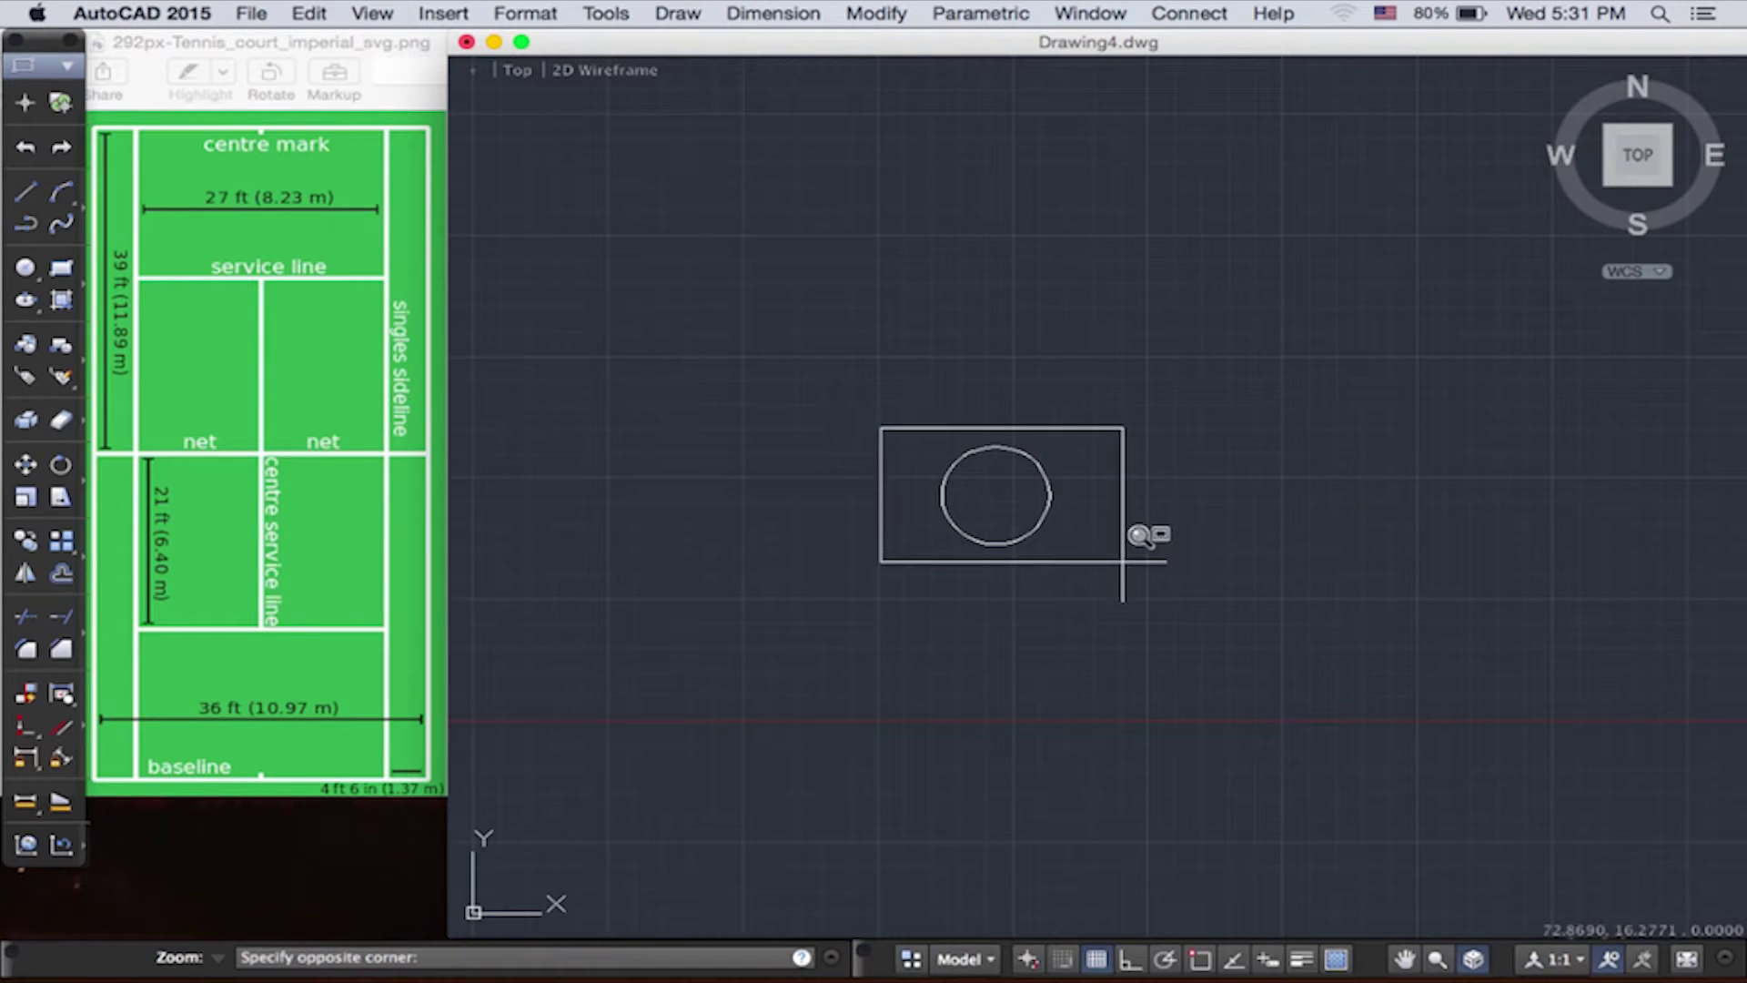
click(1129, 564)
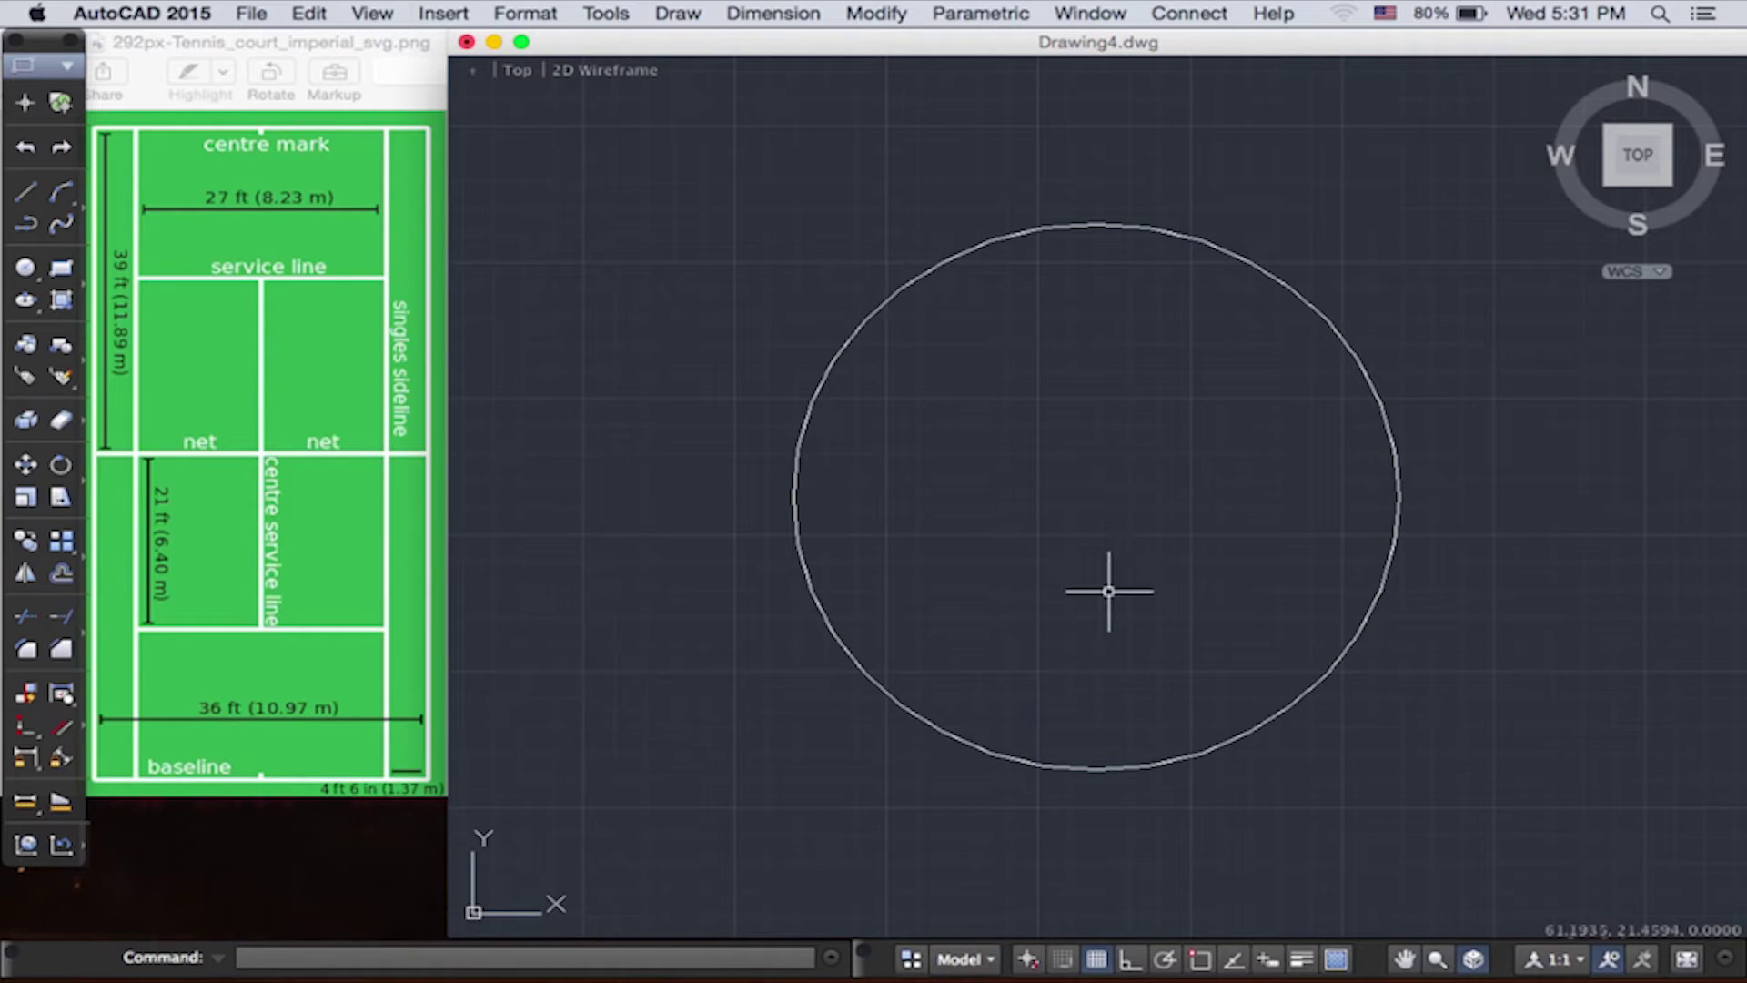
click(1098, 959)
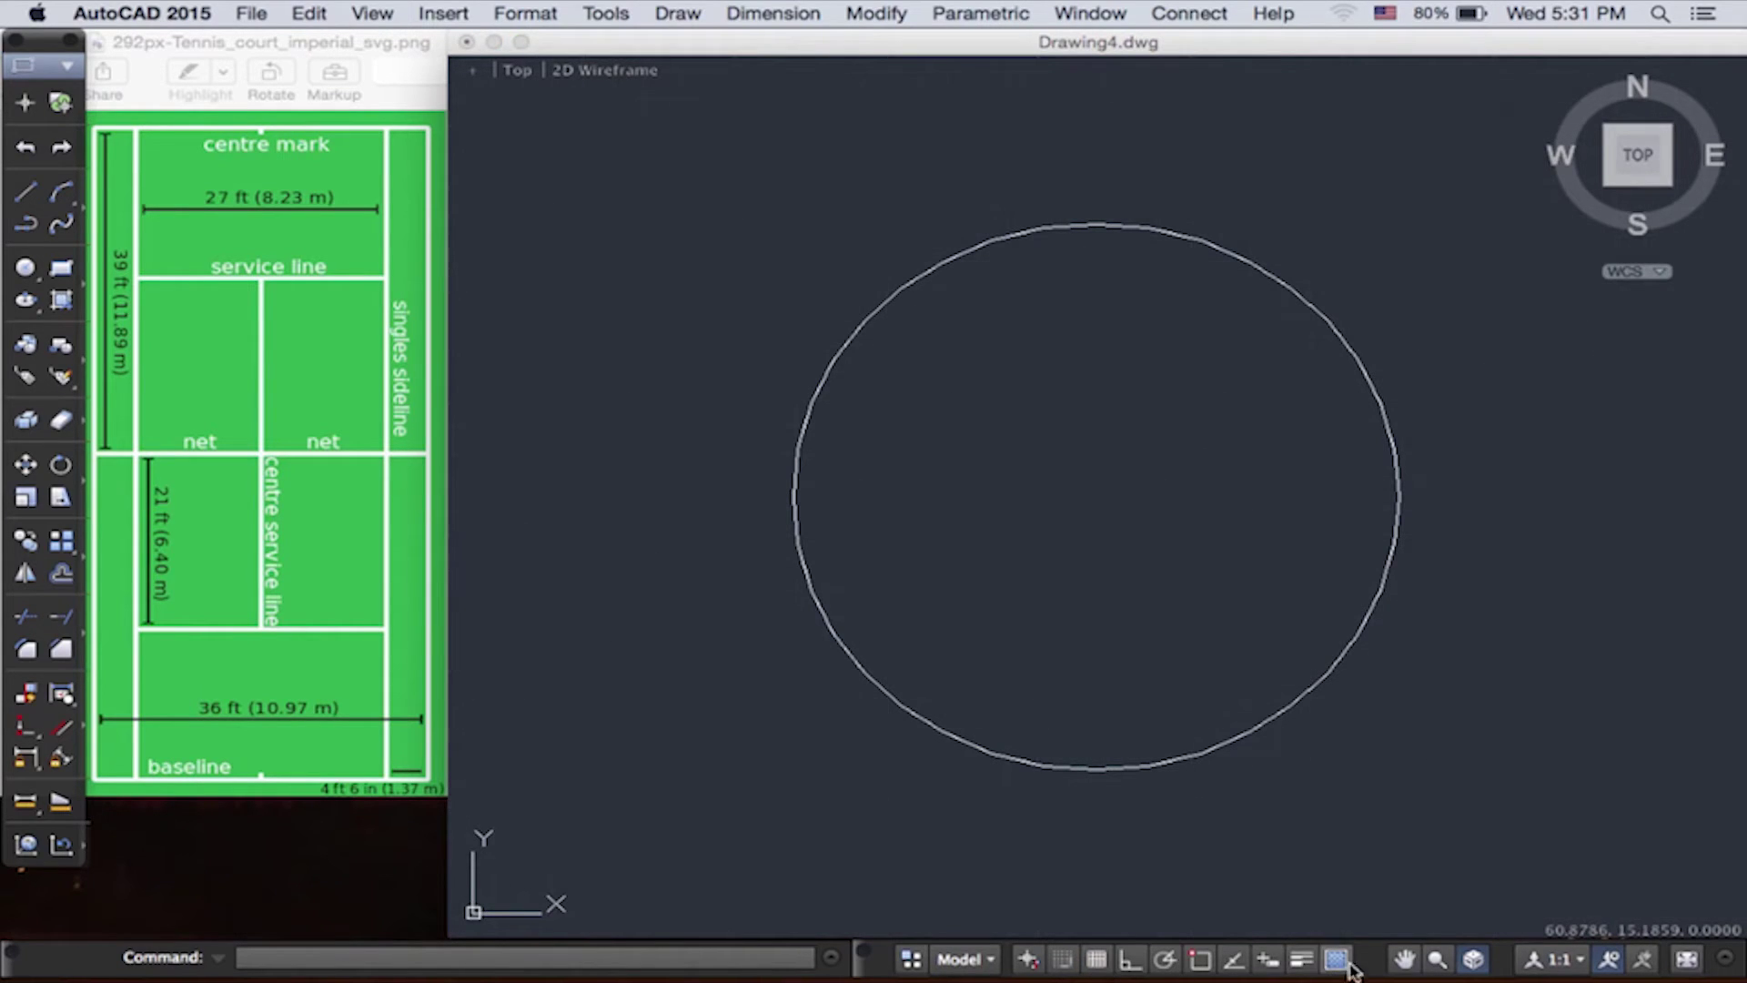
click(1473, 959)
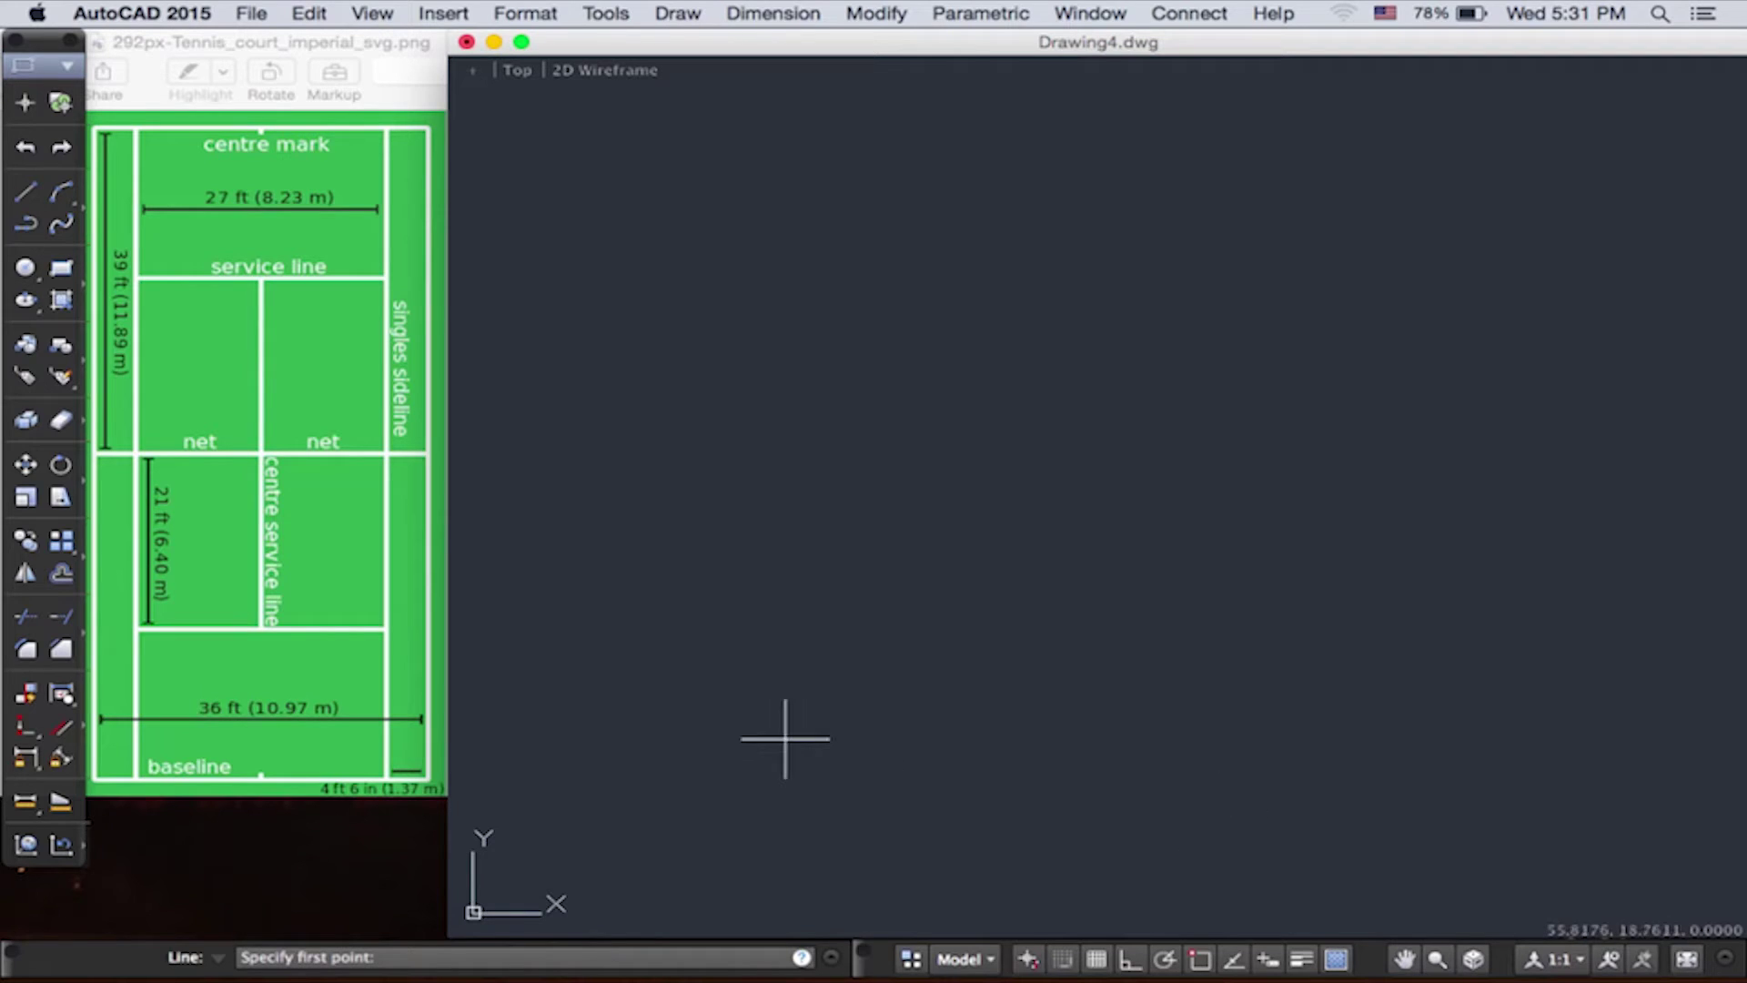
Place the first line's start point near the lower left of the drawing
click(780, 733)
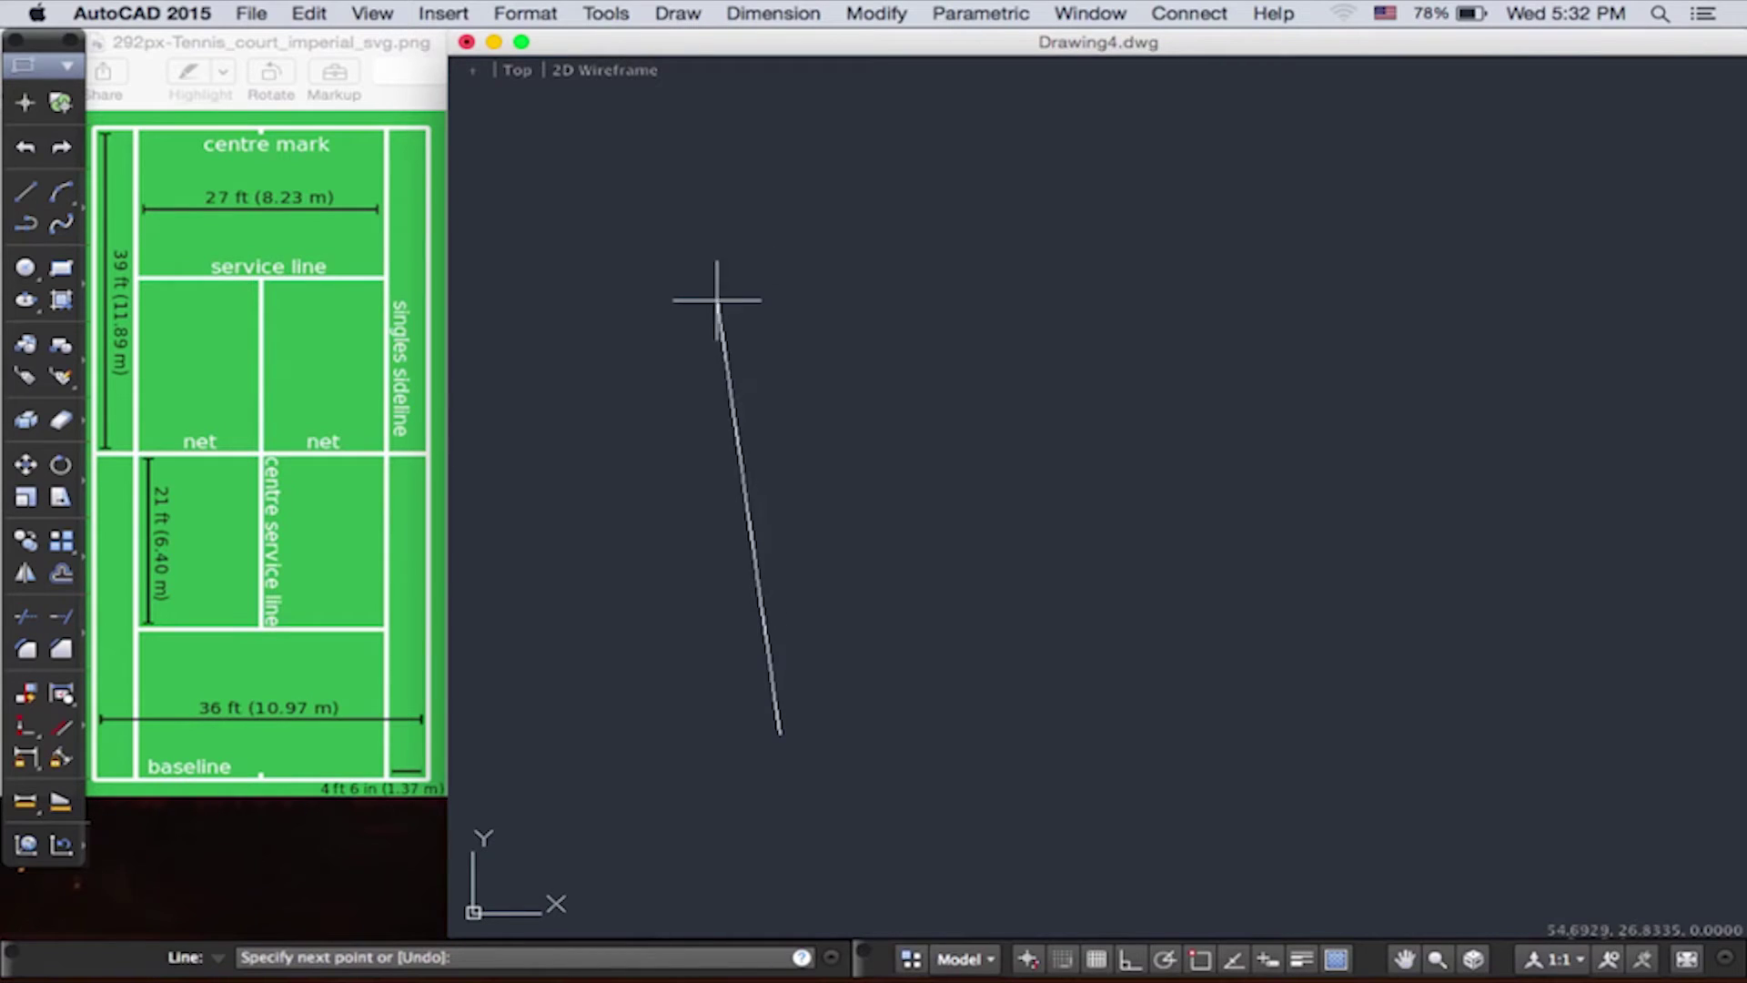
With Ortho on, draw sides of 10.97, 11.89, 10.97 and a closing side
click(1131, 961)
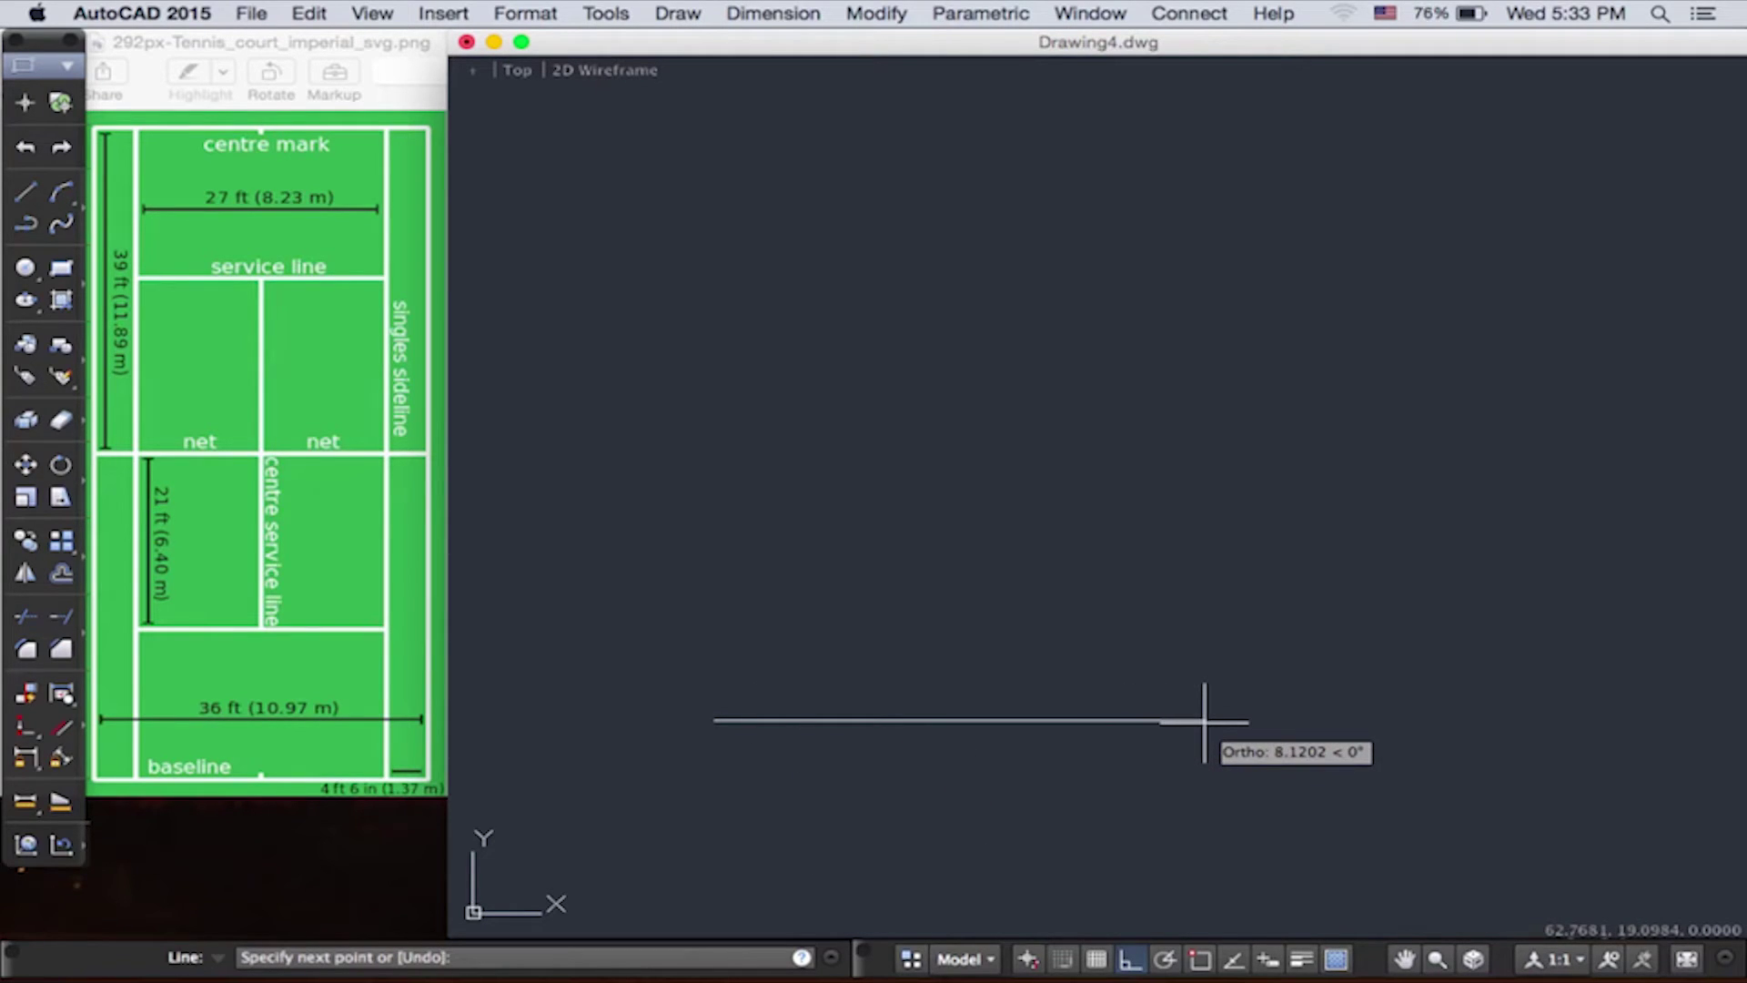
text(.97)
key(Return)
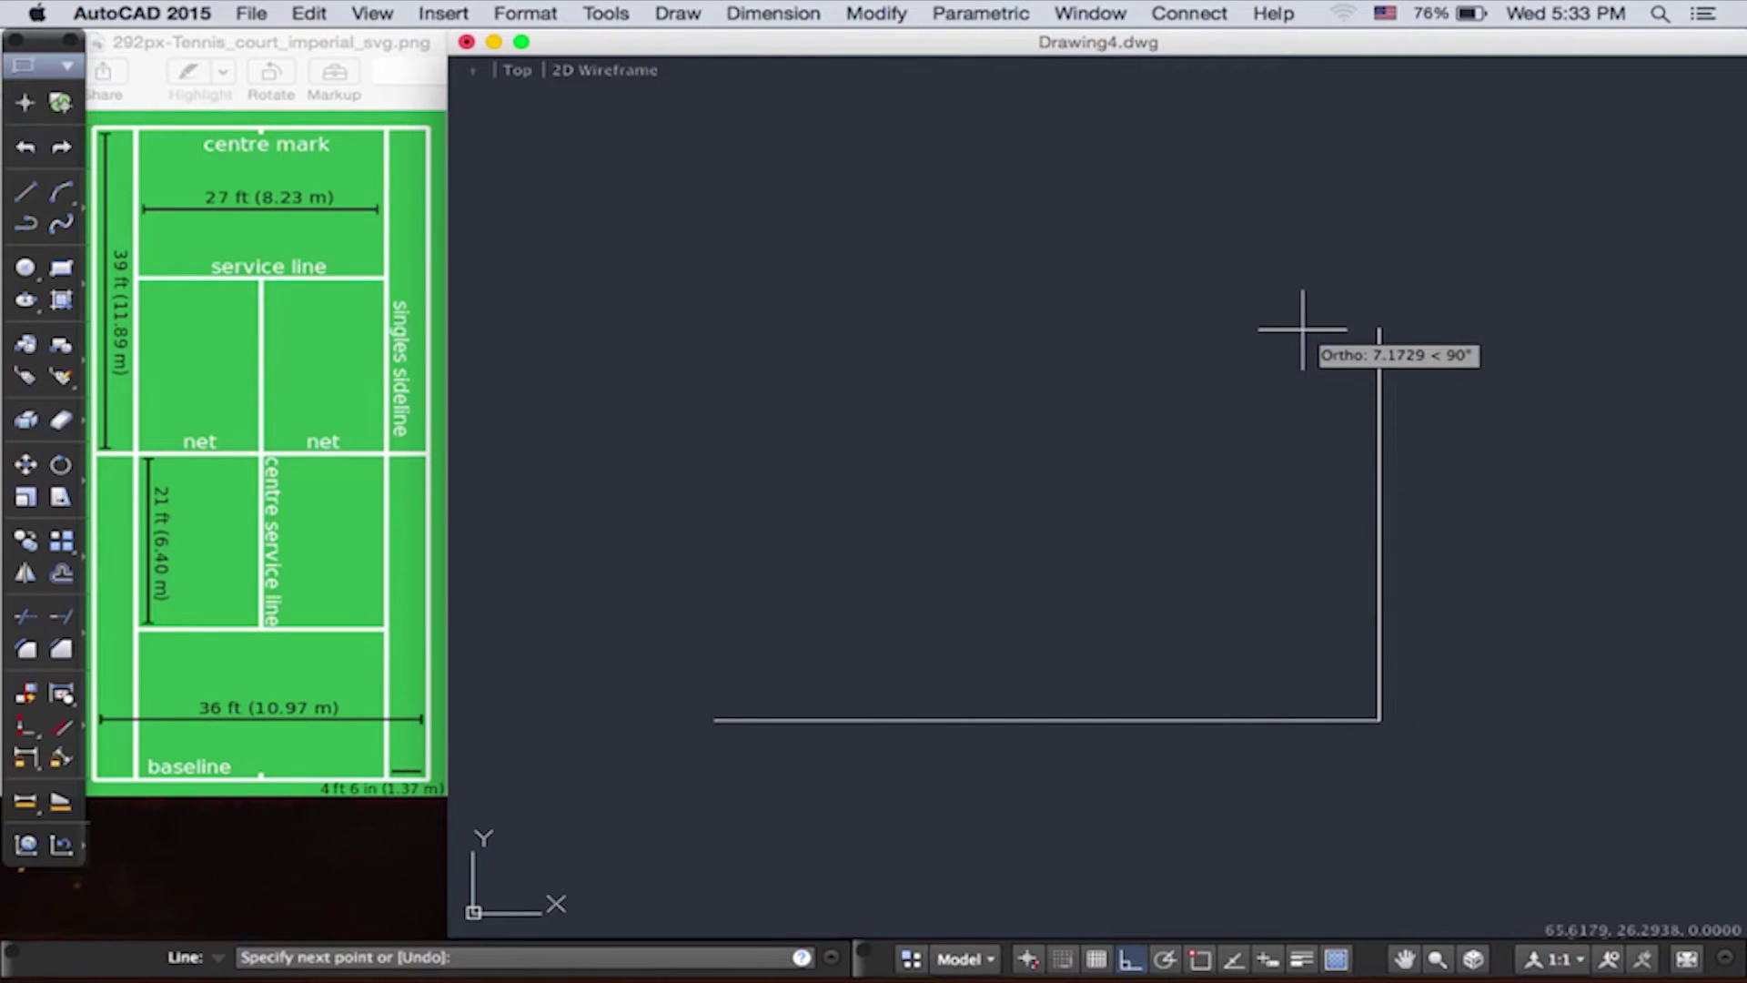
text(11.89)
key(Return)
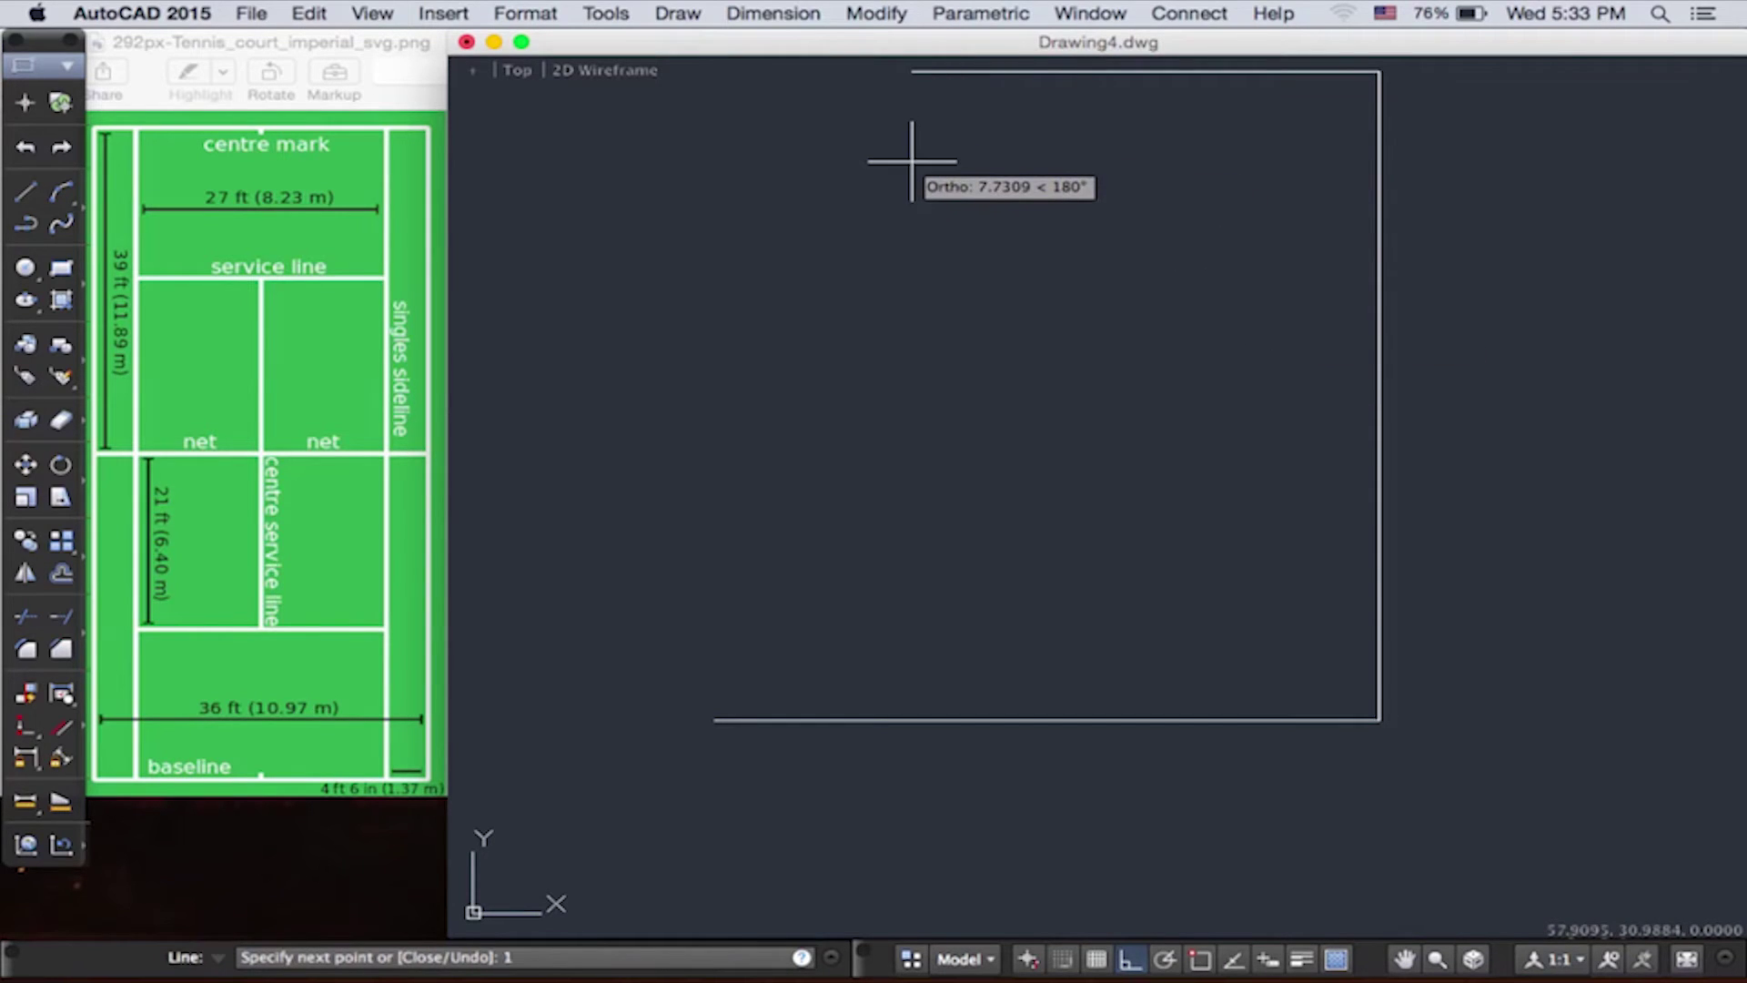
text(10.97)
key(Return)
text(11.9)
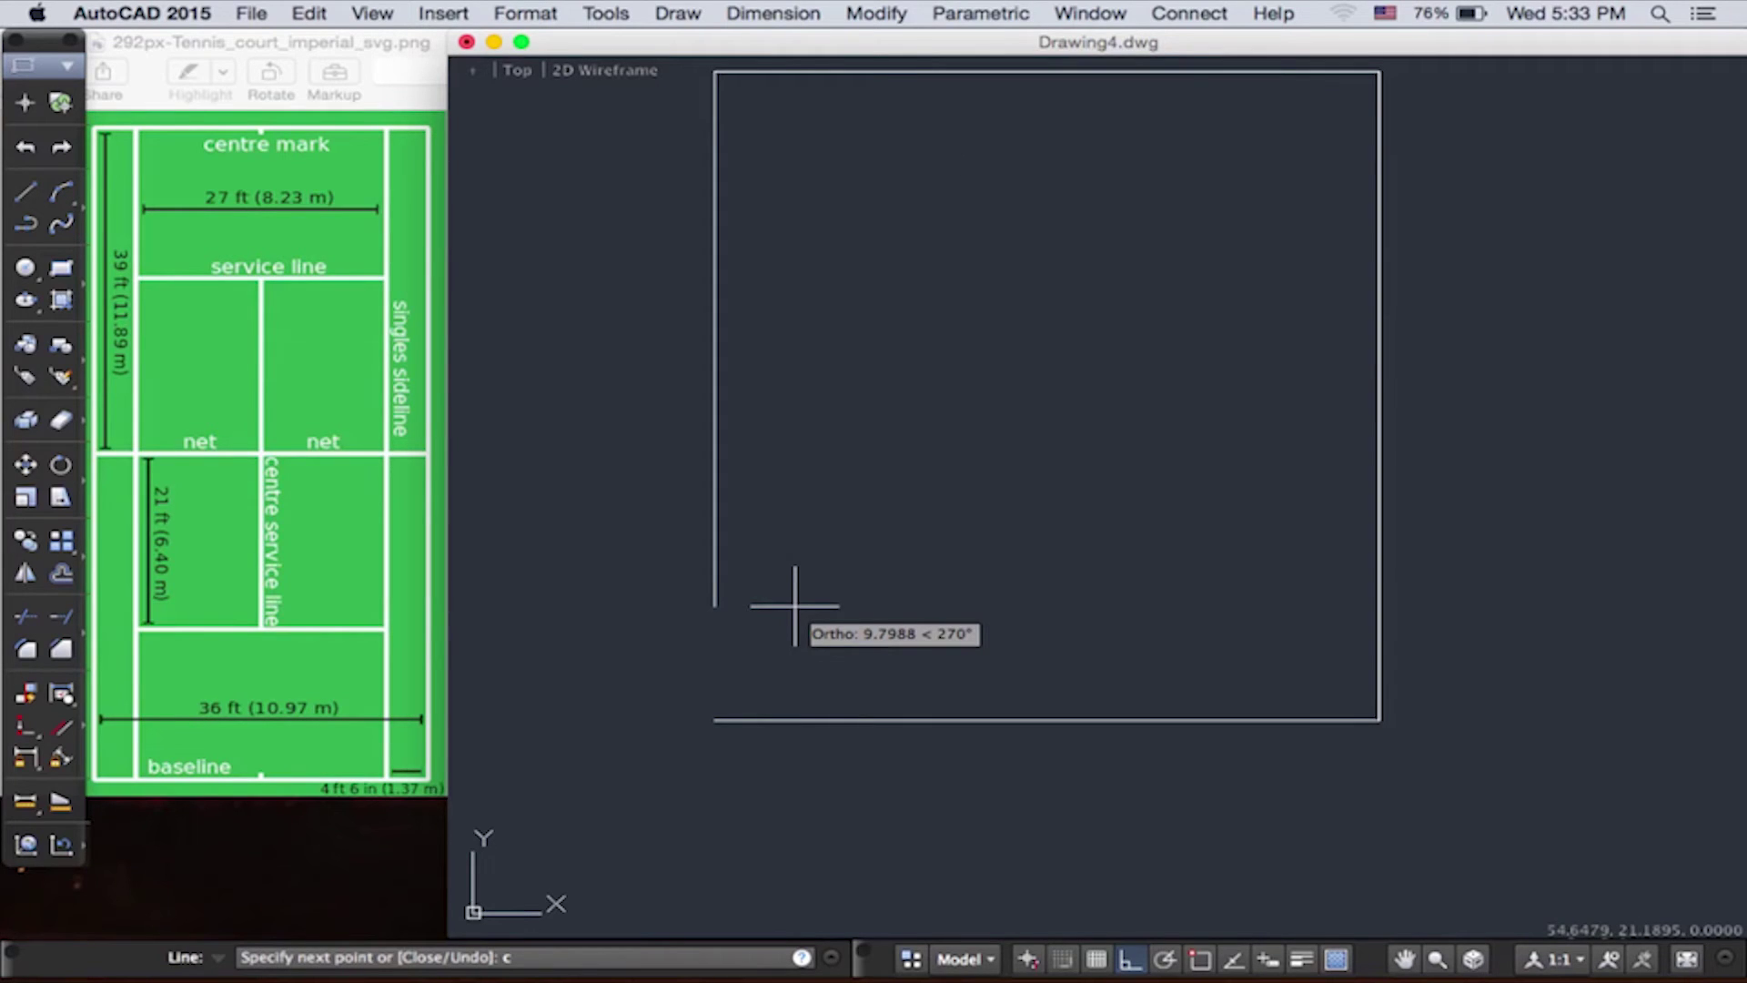
key(Return)
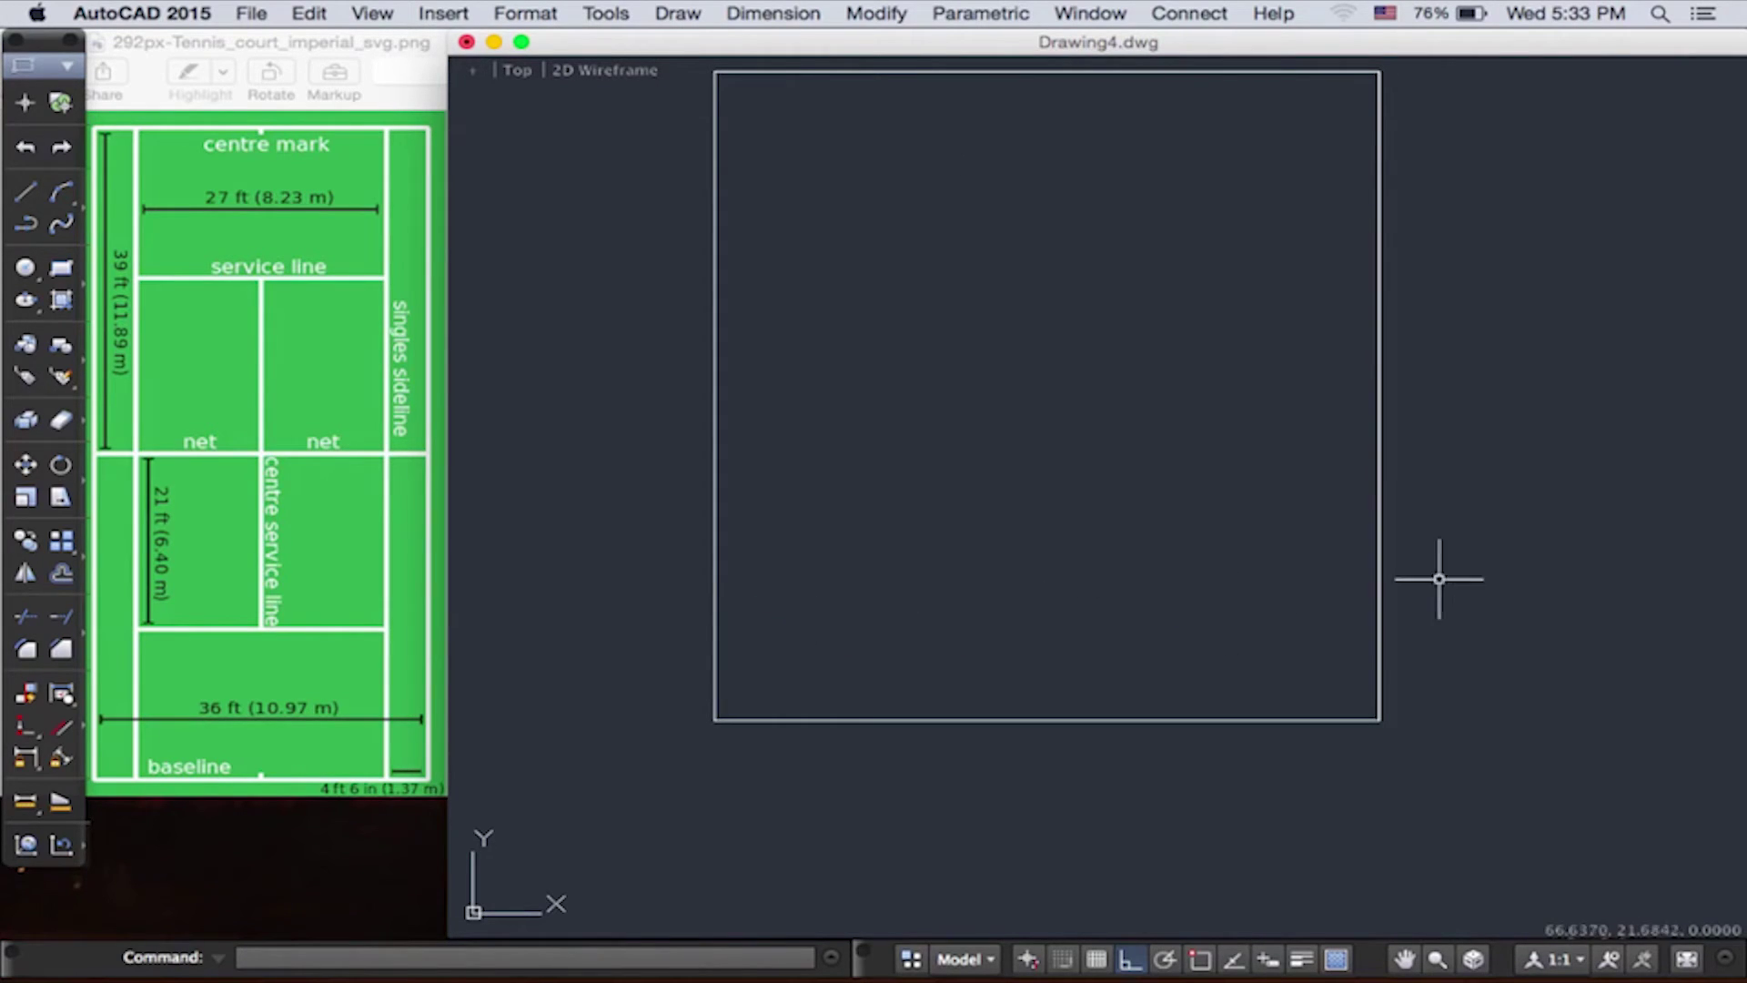
scroll(1277, 581, down, 2)
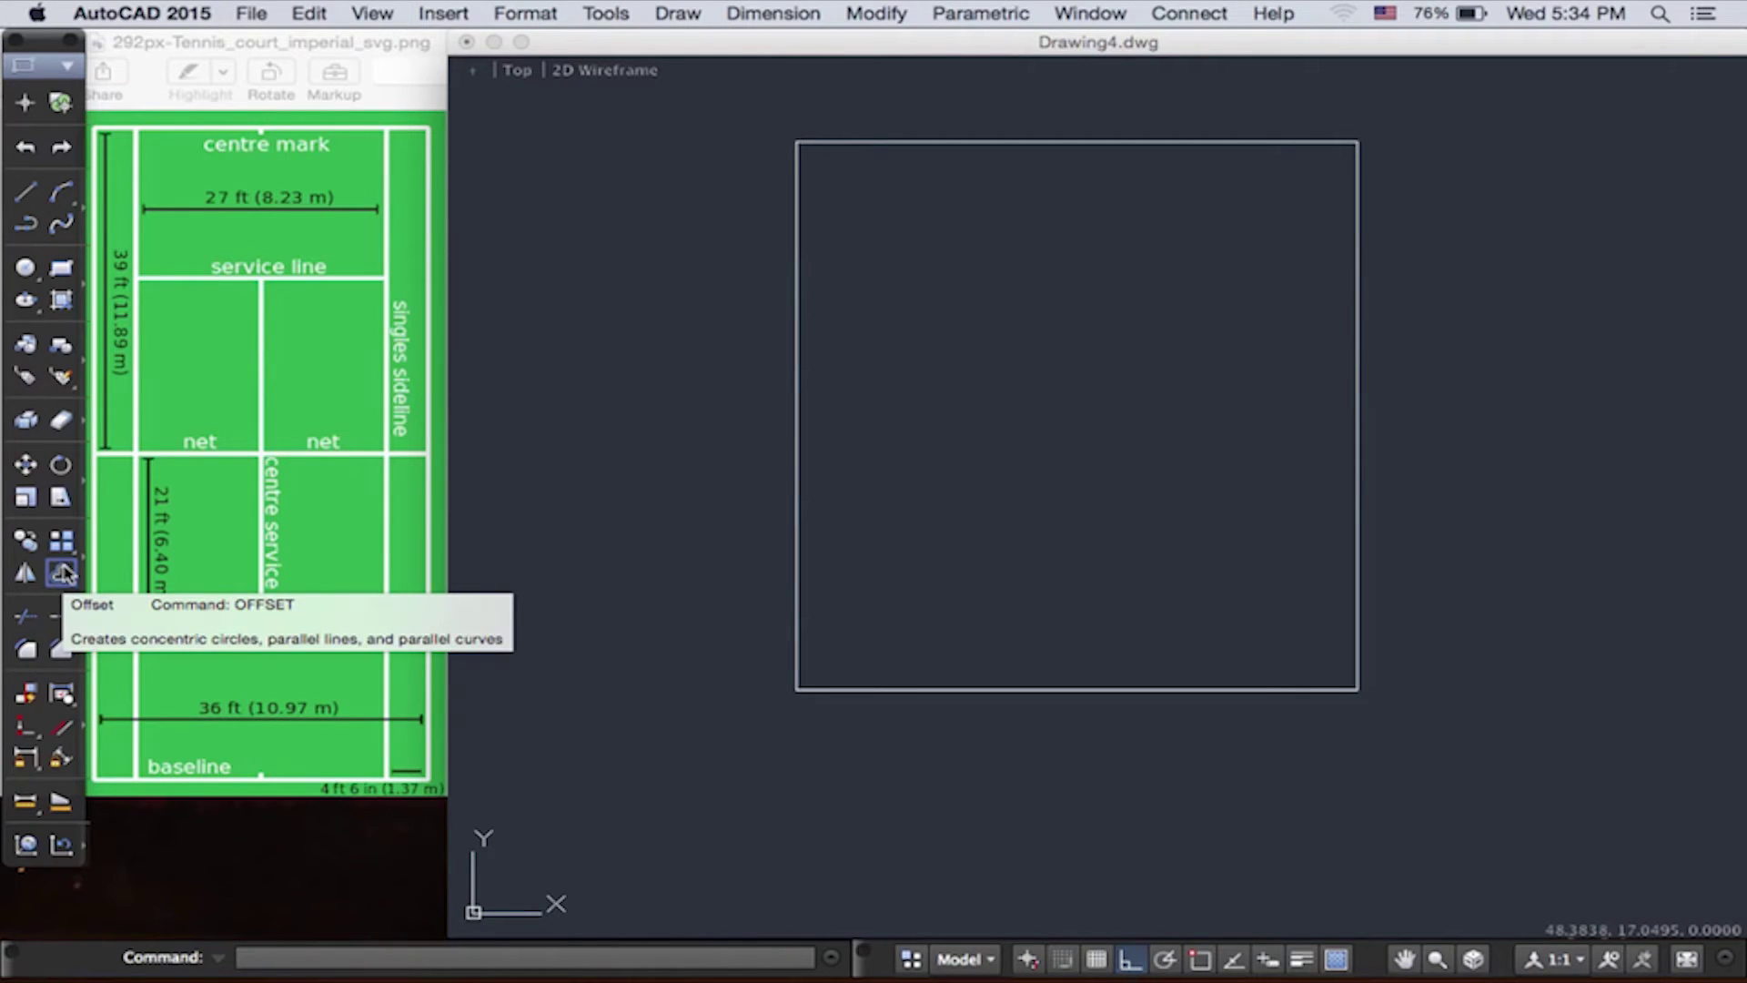
Offset the left and right court edges 1.37 inward as singles sidelines
click(62, 571)
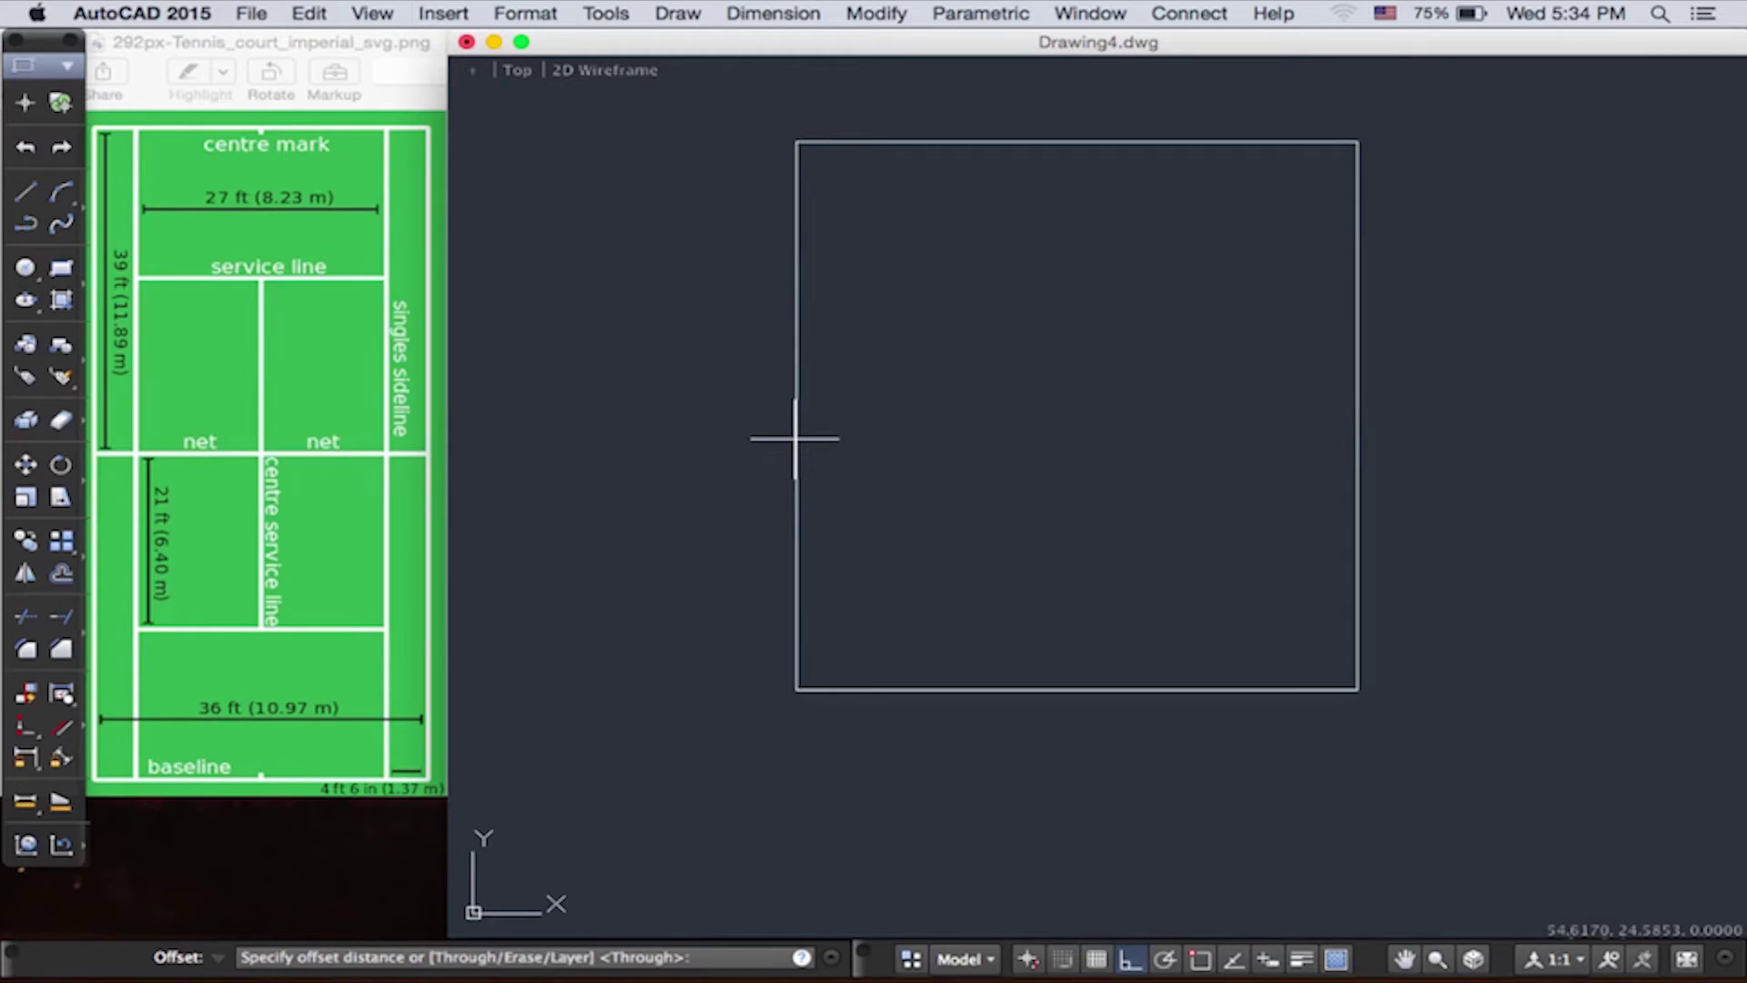
click(794, 437)
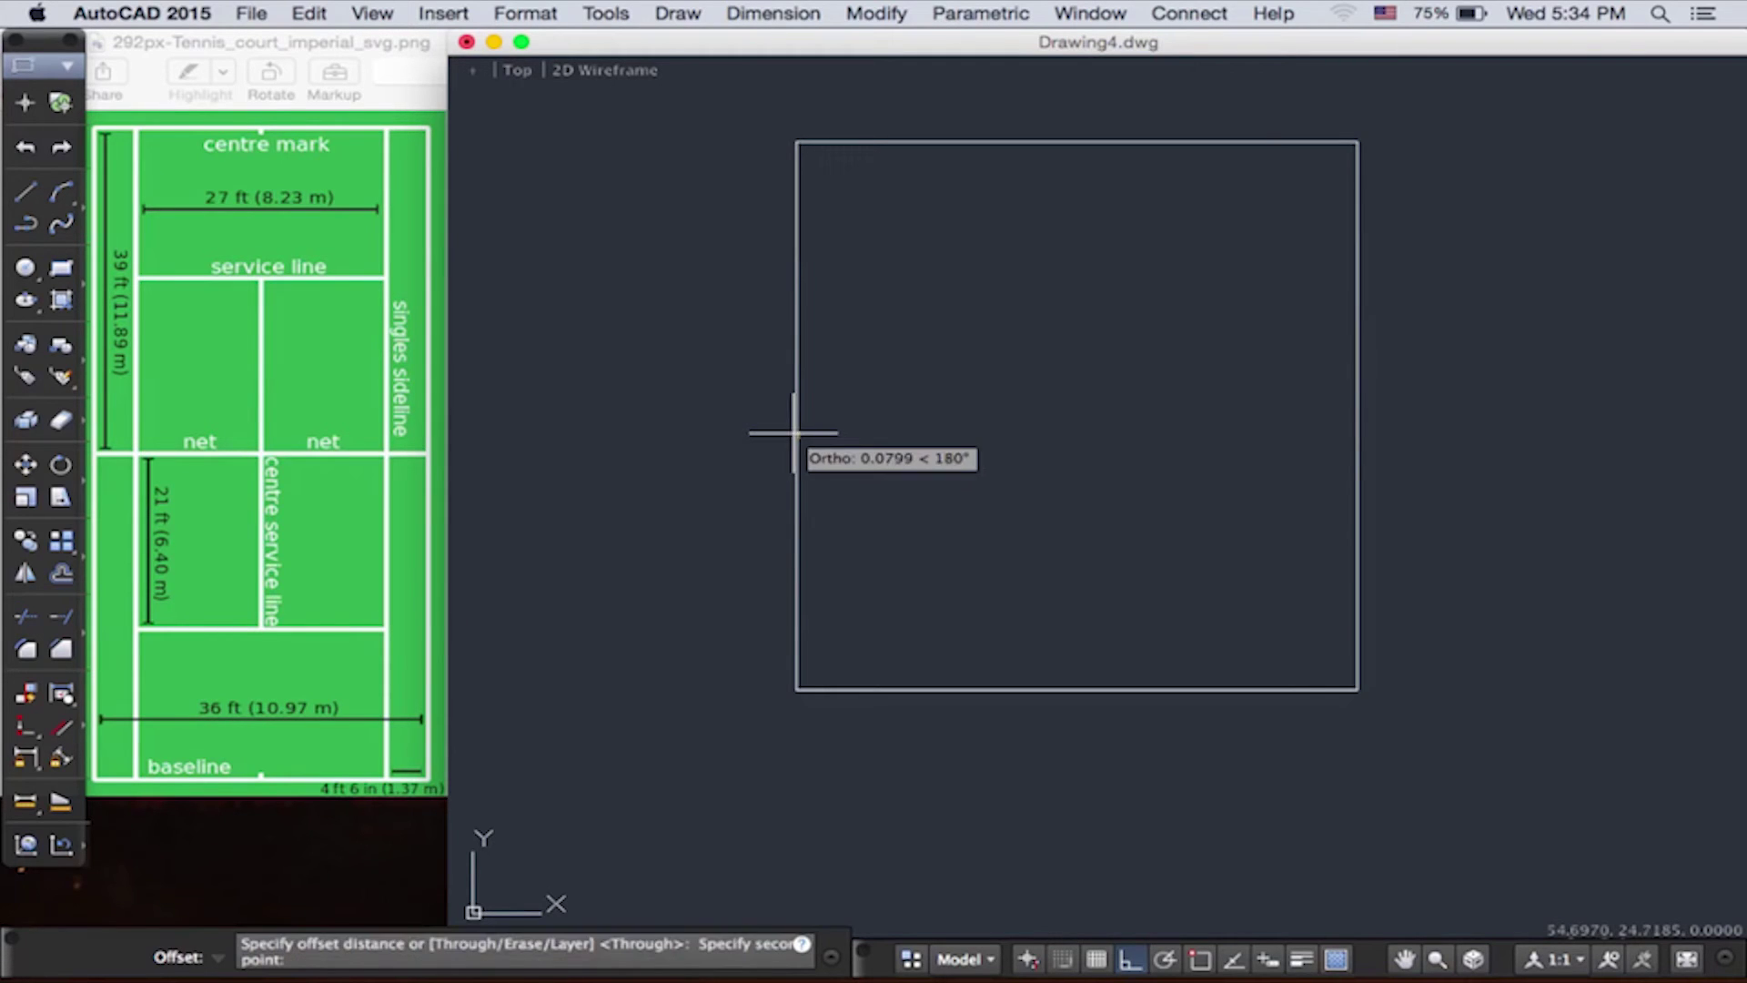
click(794, 434)
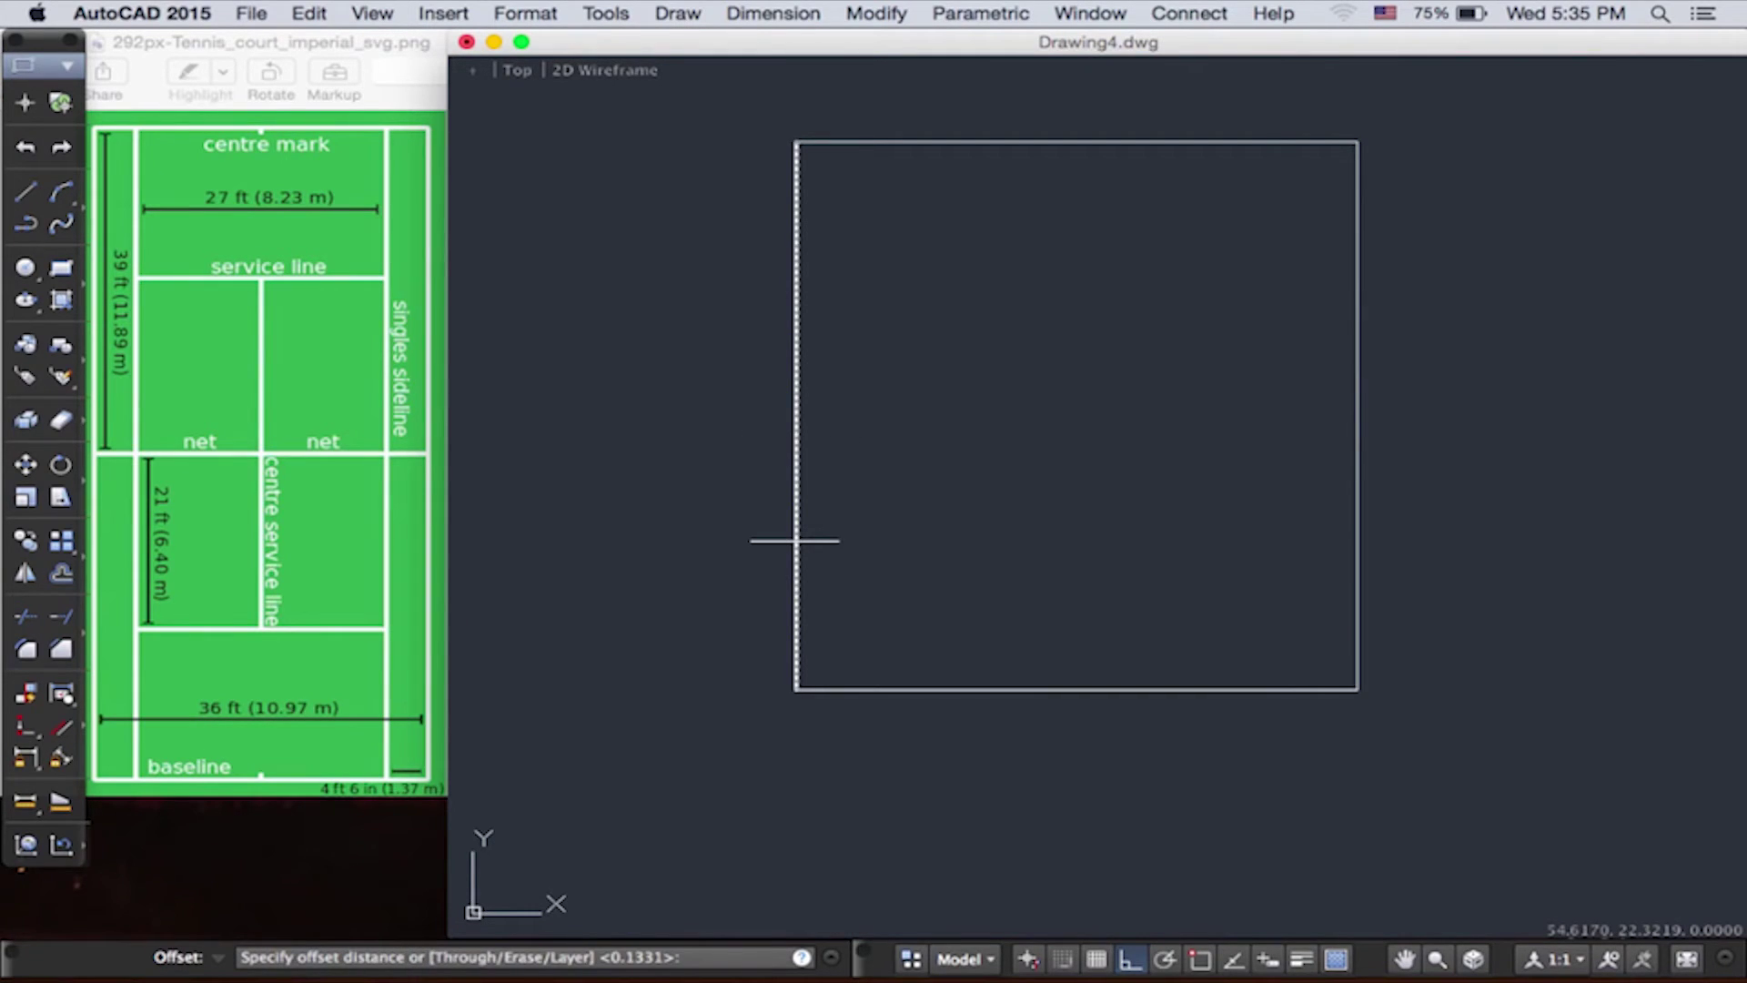
text(1.37)
key(Return)
click(796, 540)
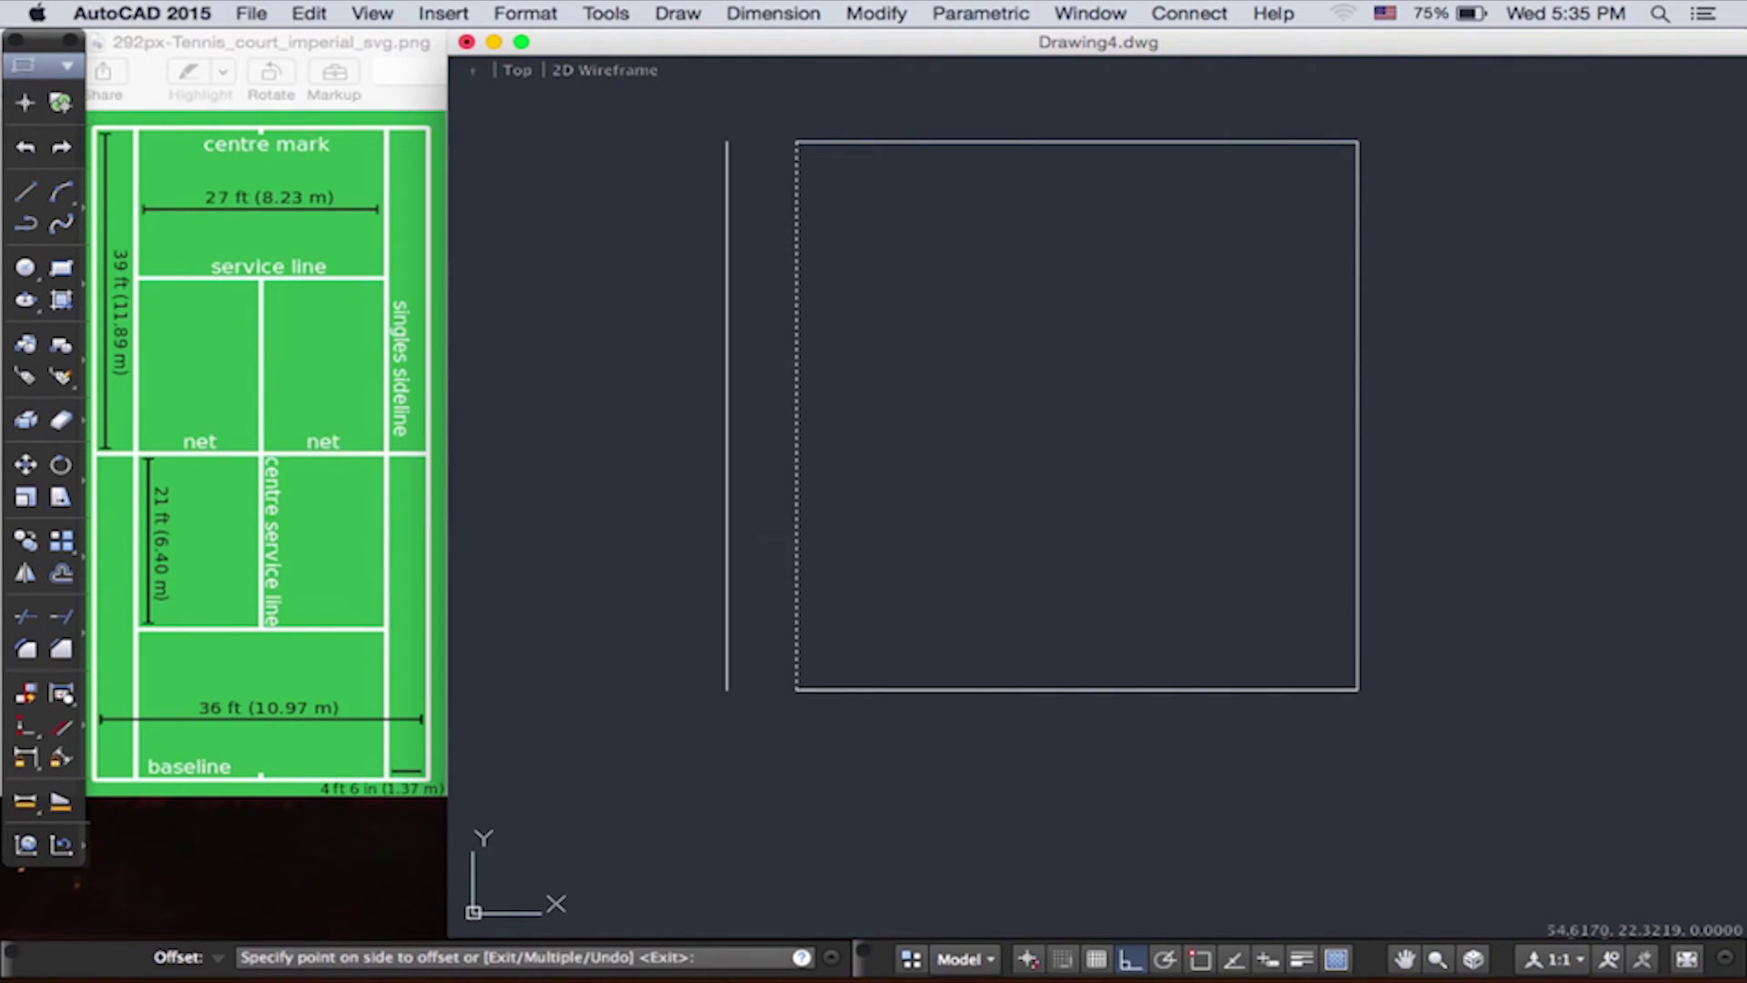
click(878, 546)
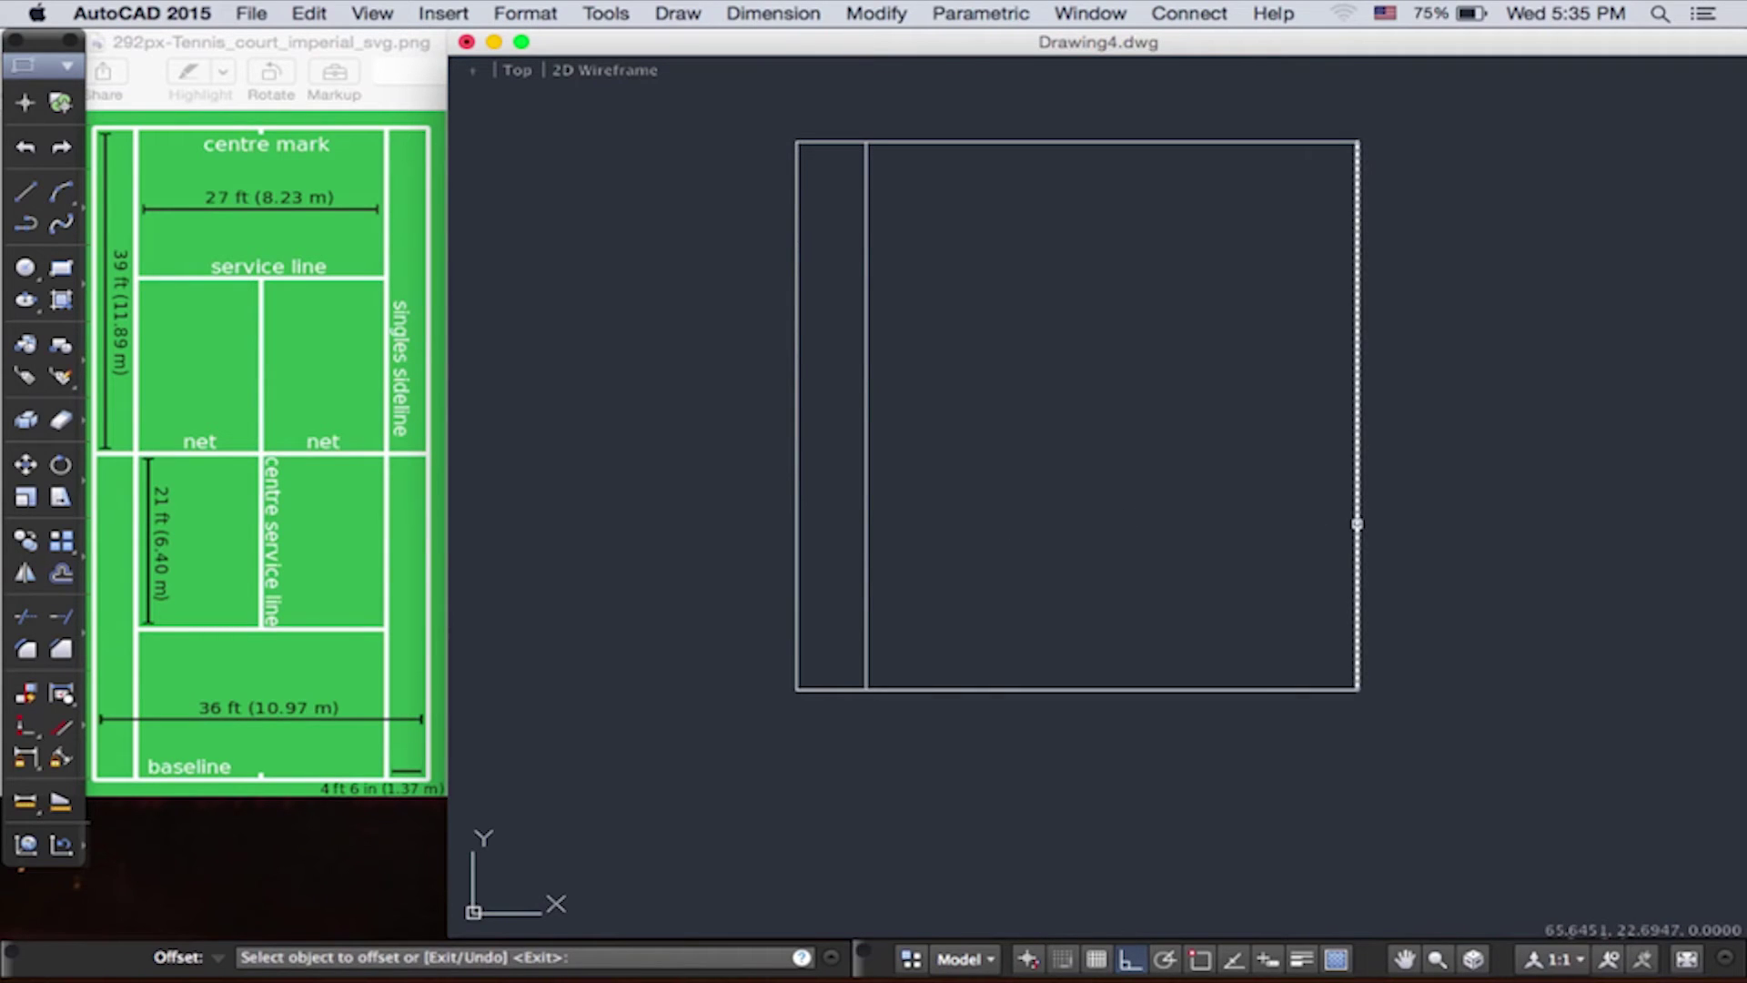
click(1356, 524)
click(1217, 514)
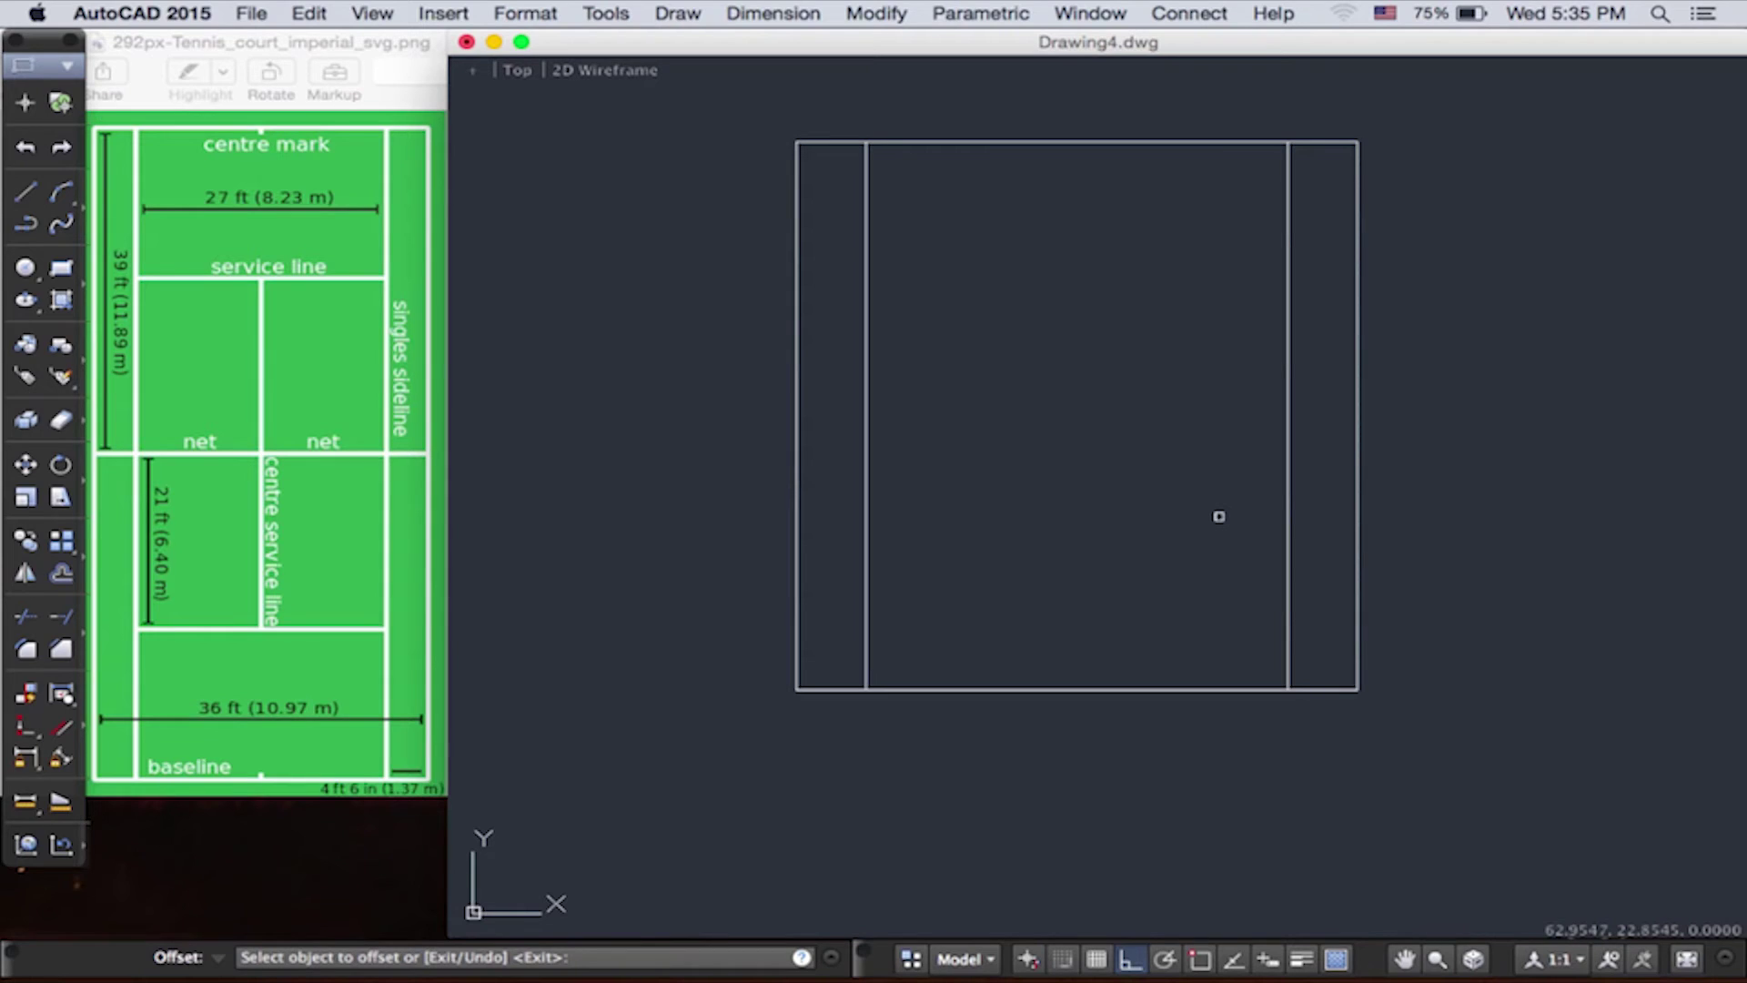
key(Return)
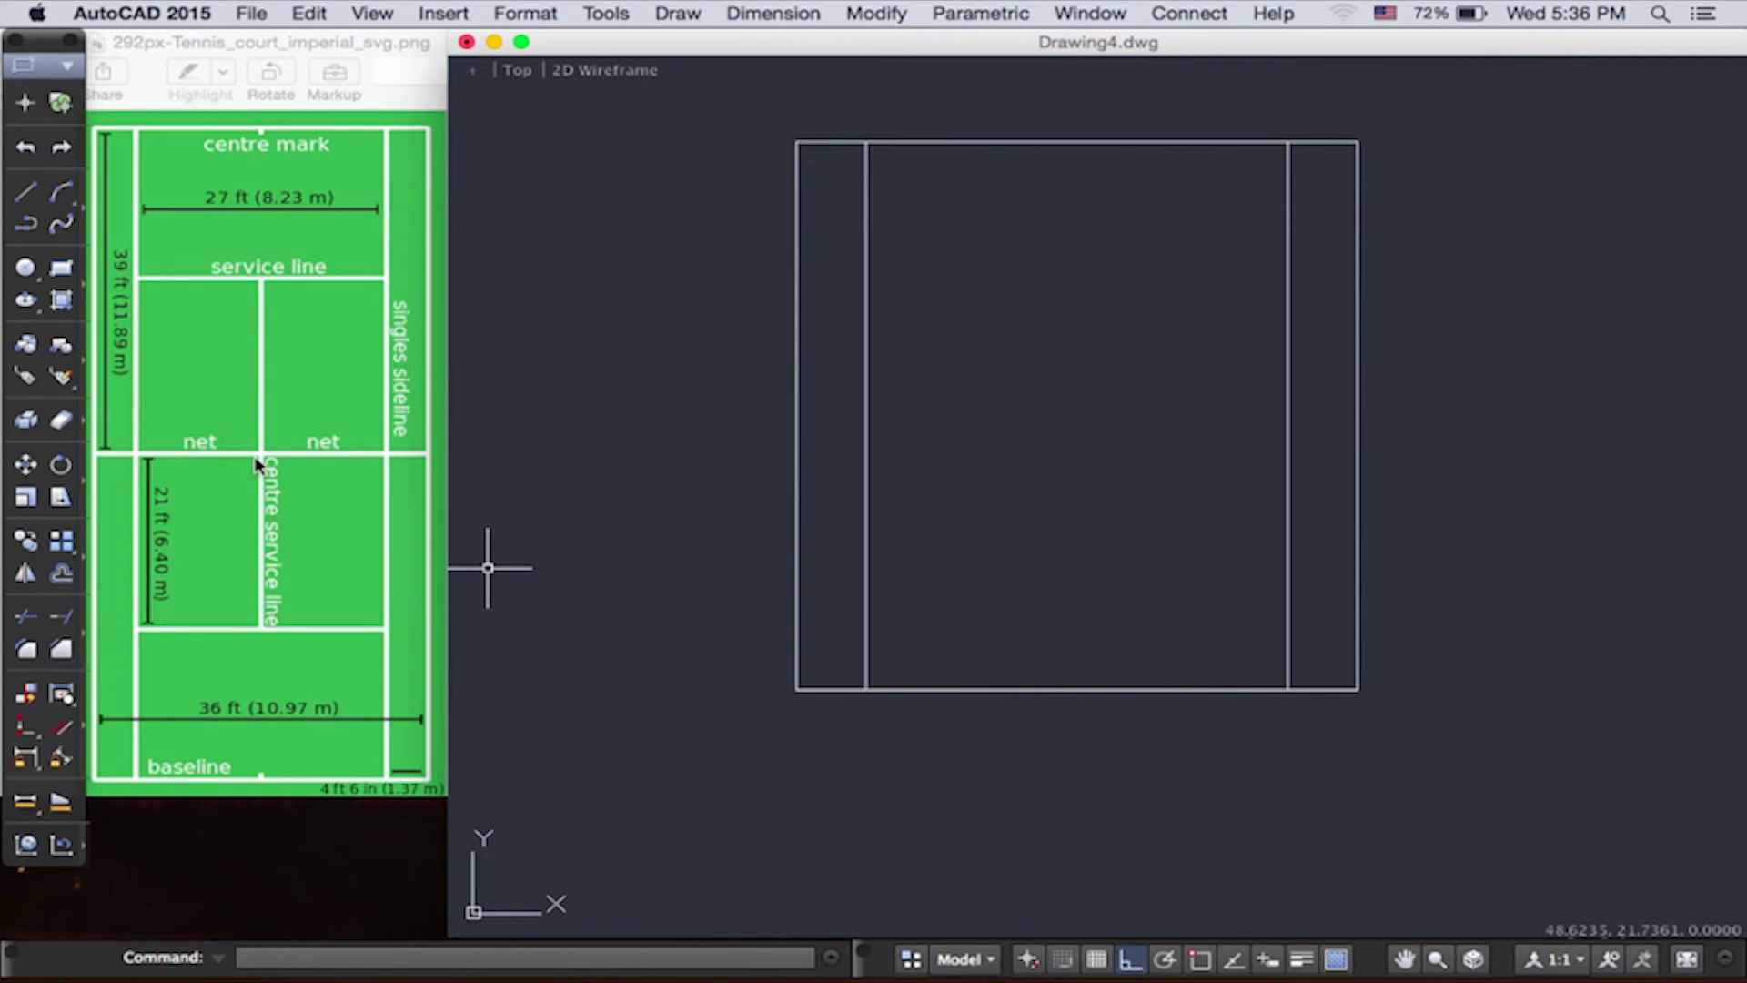
Offset the baseline 6.4 upward to create the service line
key(Return)
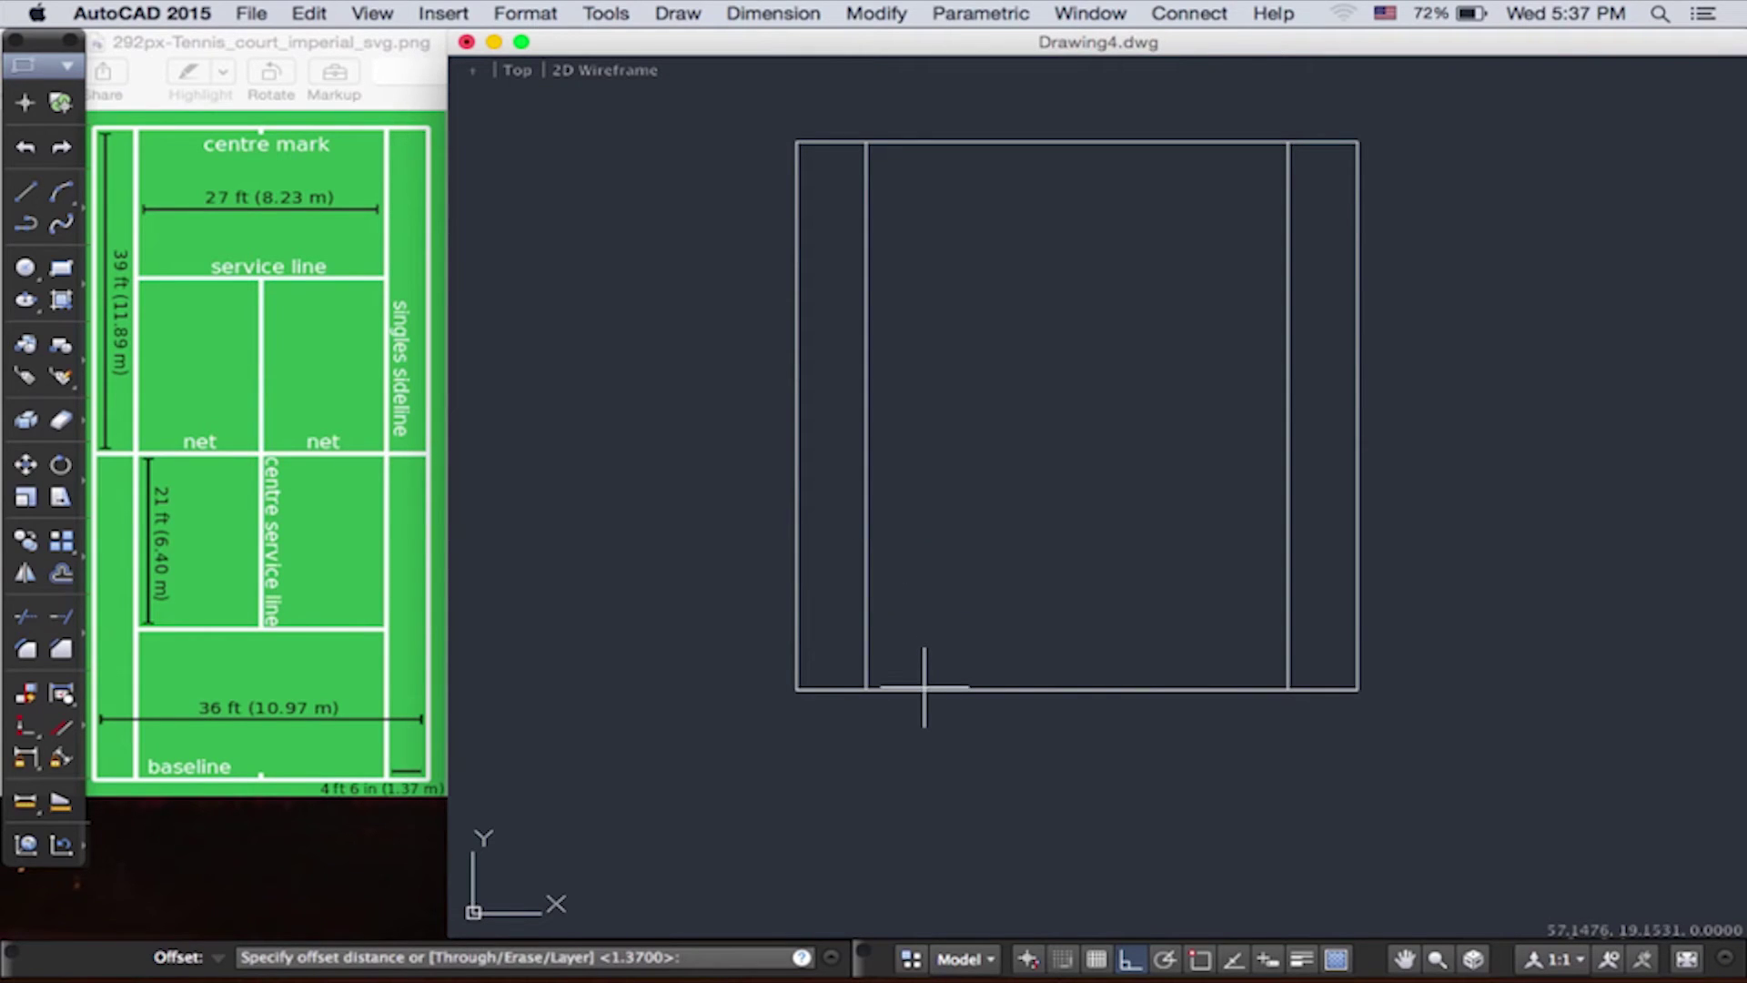
text(6.4)
key(Return)
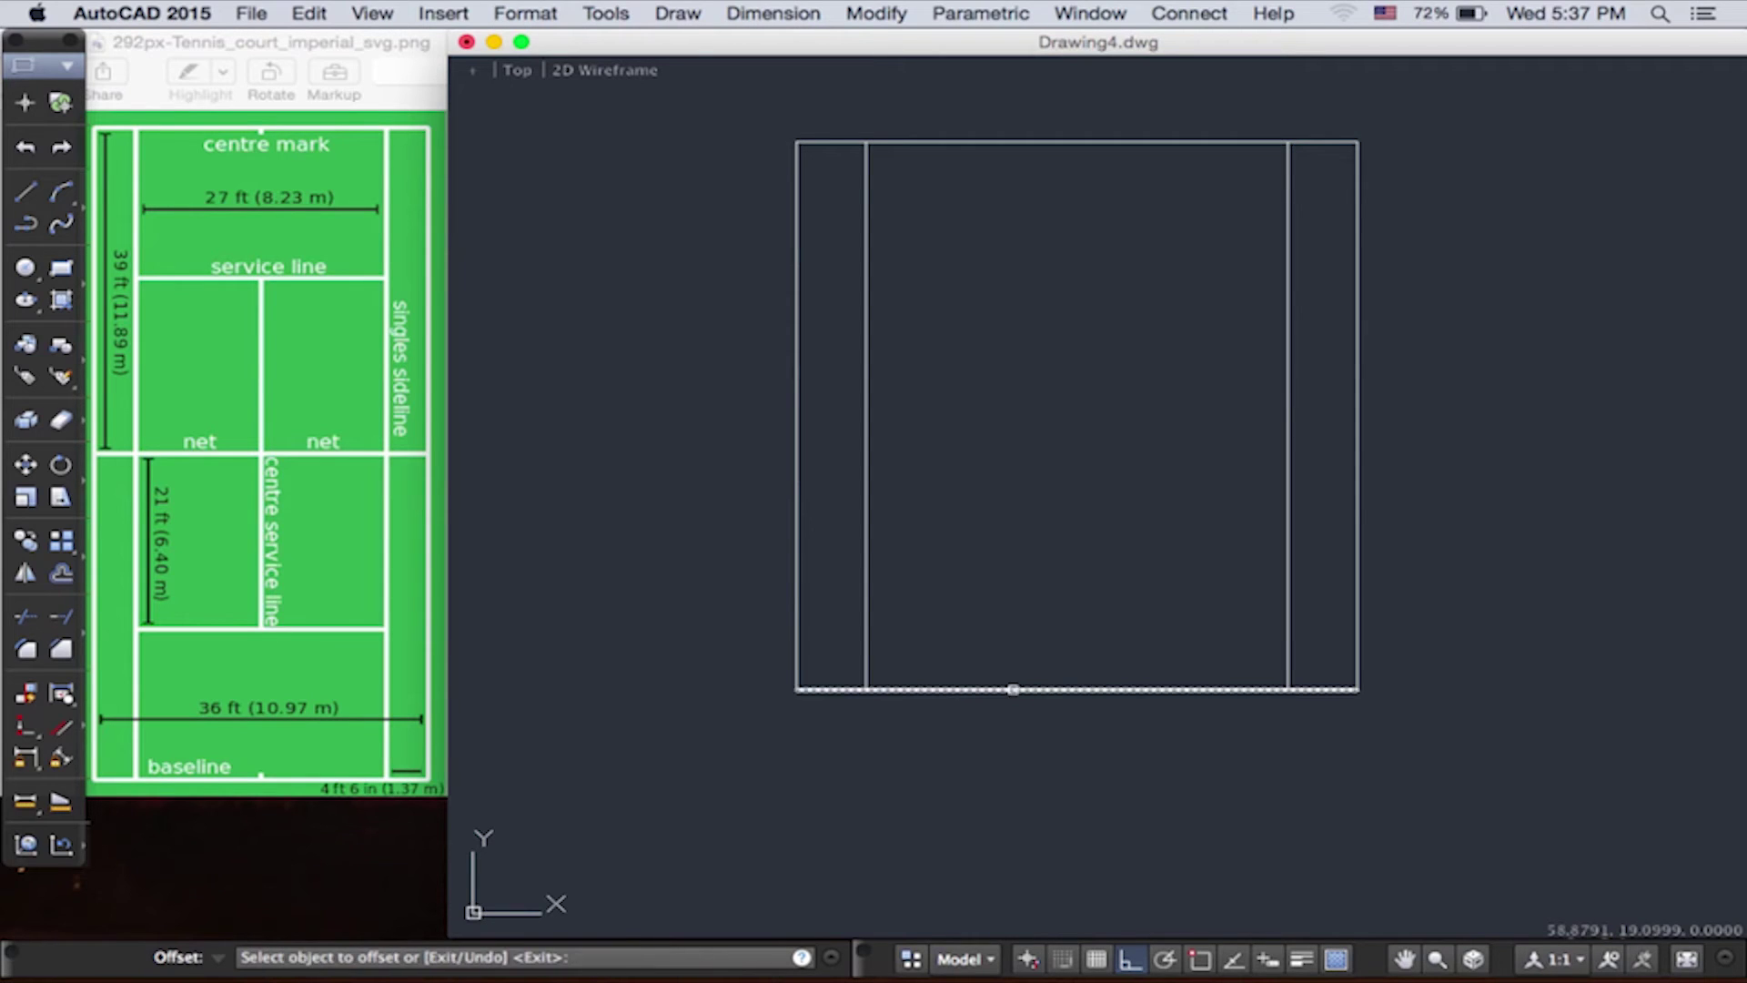
click(1010, 688)
click(1035, 390)
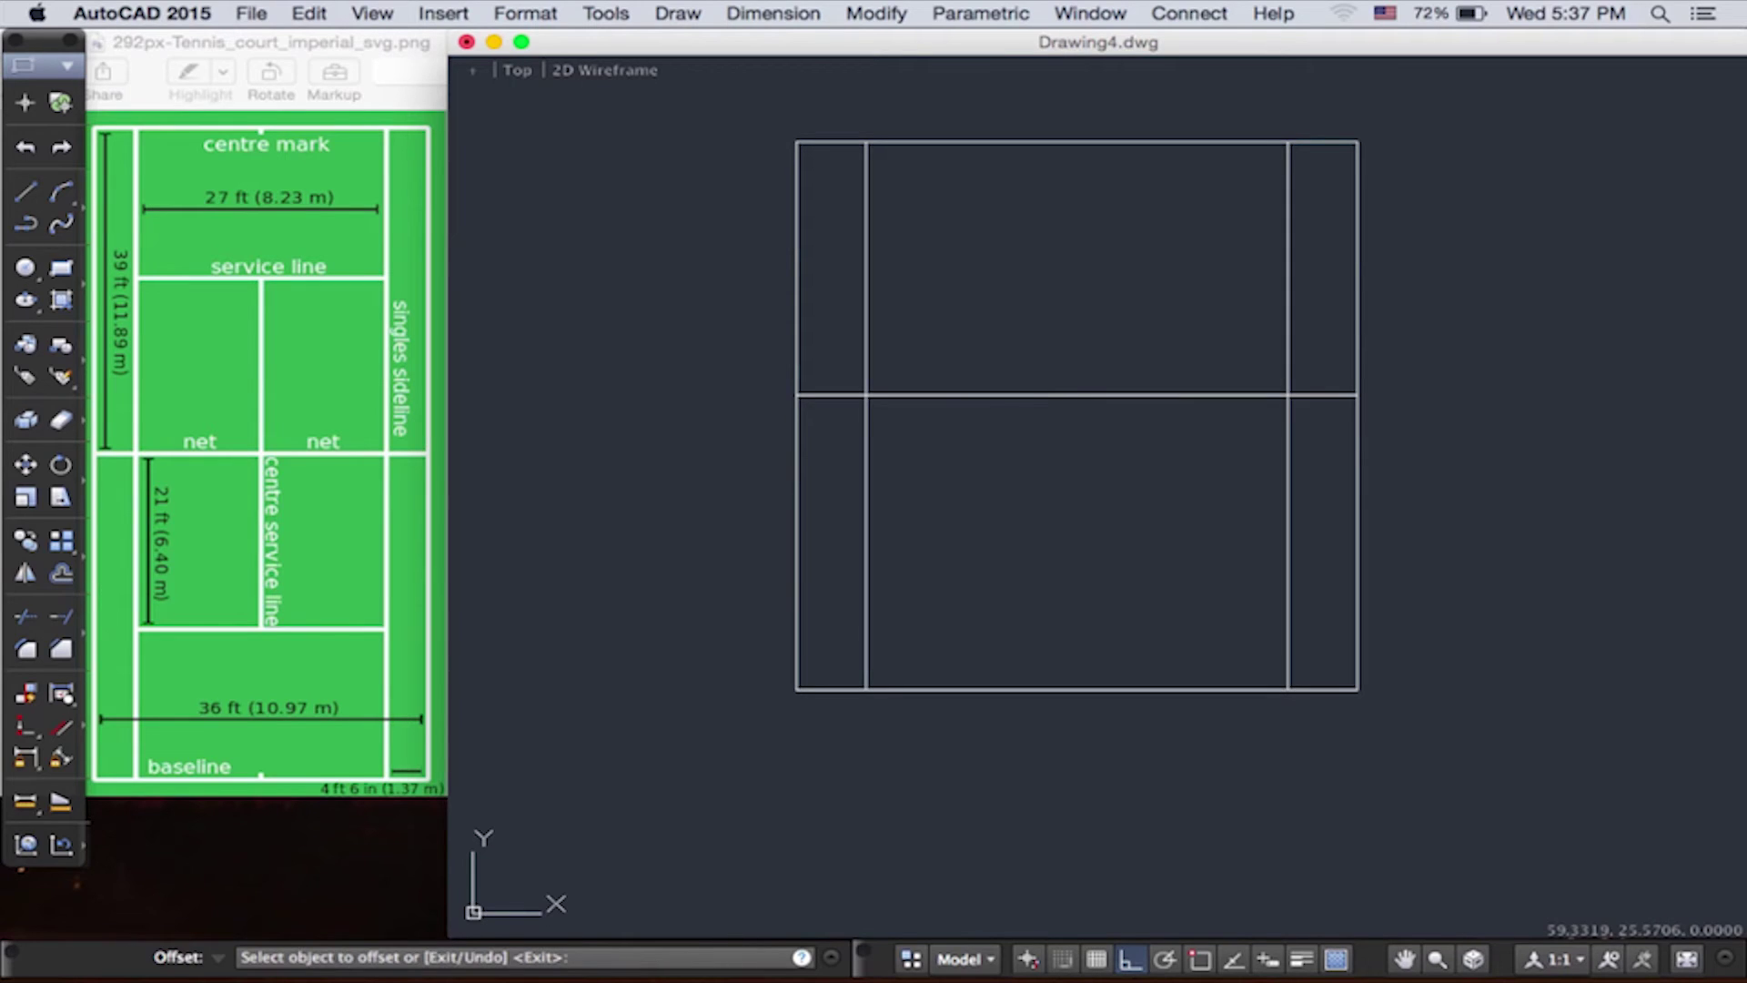
key(Return)
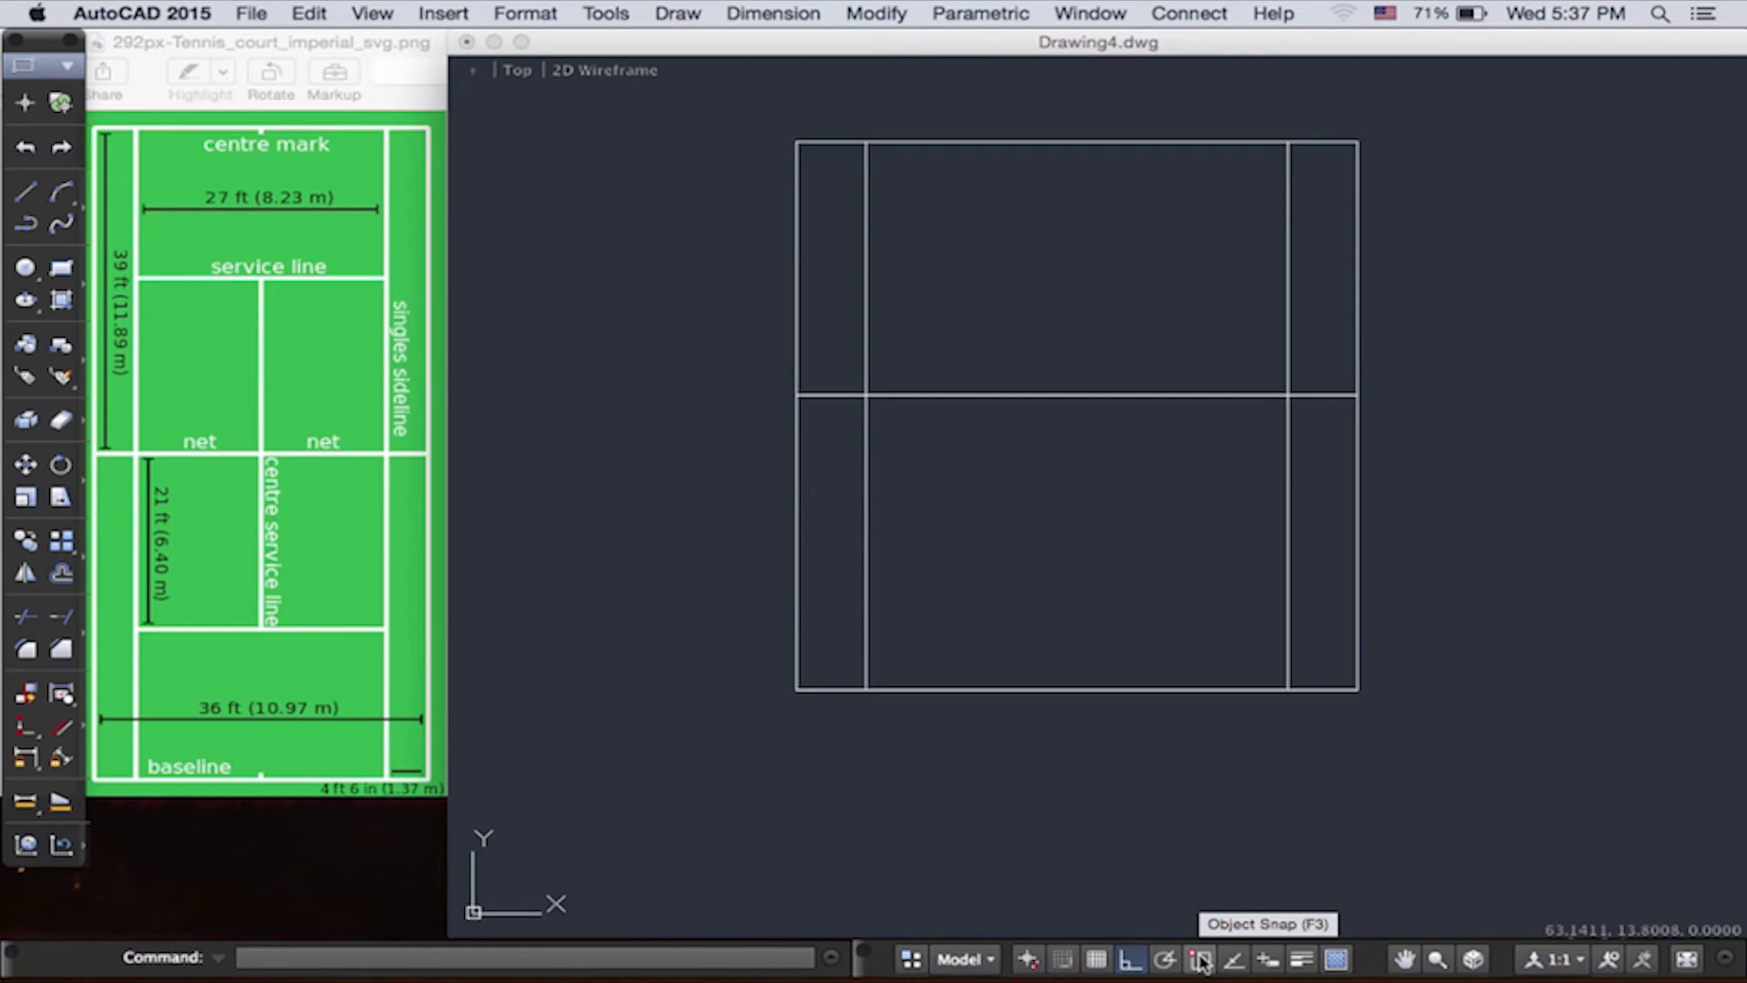
In Drafting Settings, clear Center, Intersection, Perpendicular and Parallel snaps, leaving Endpoint and Midpoint
right_click(1201, 961)
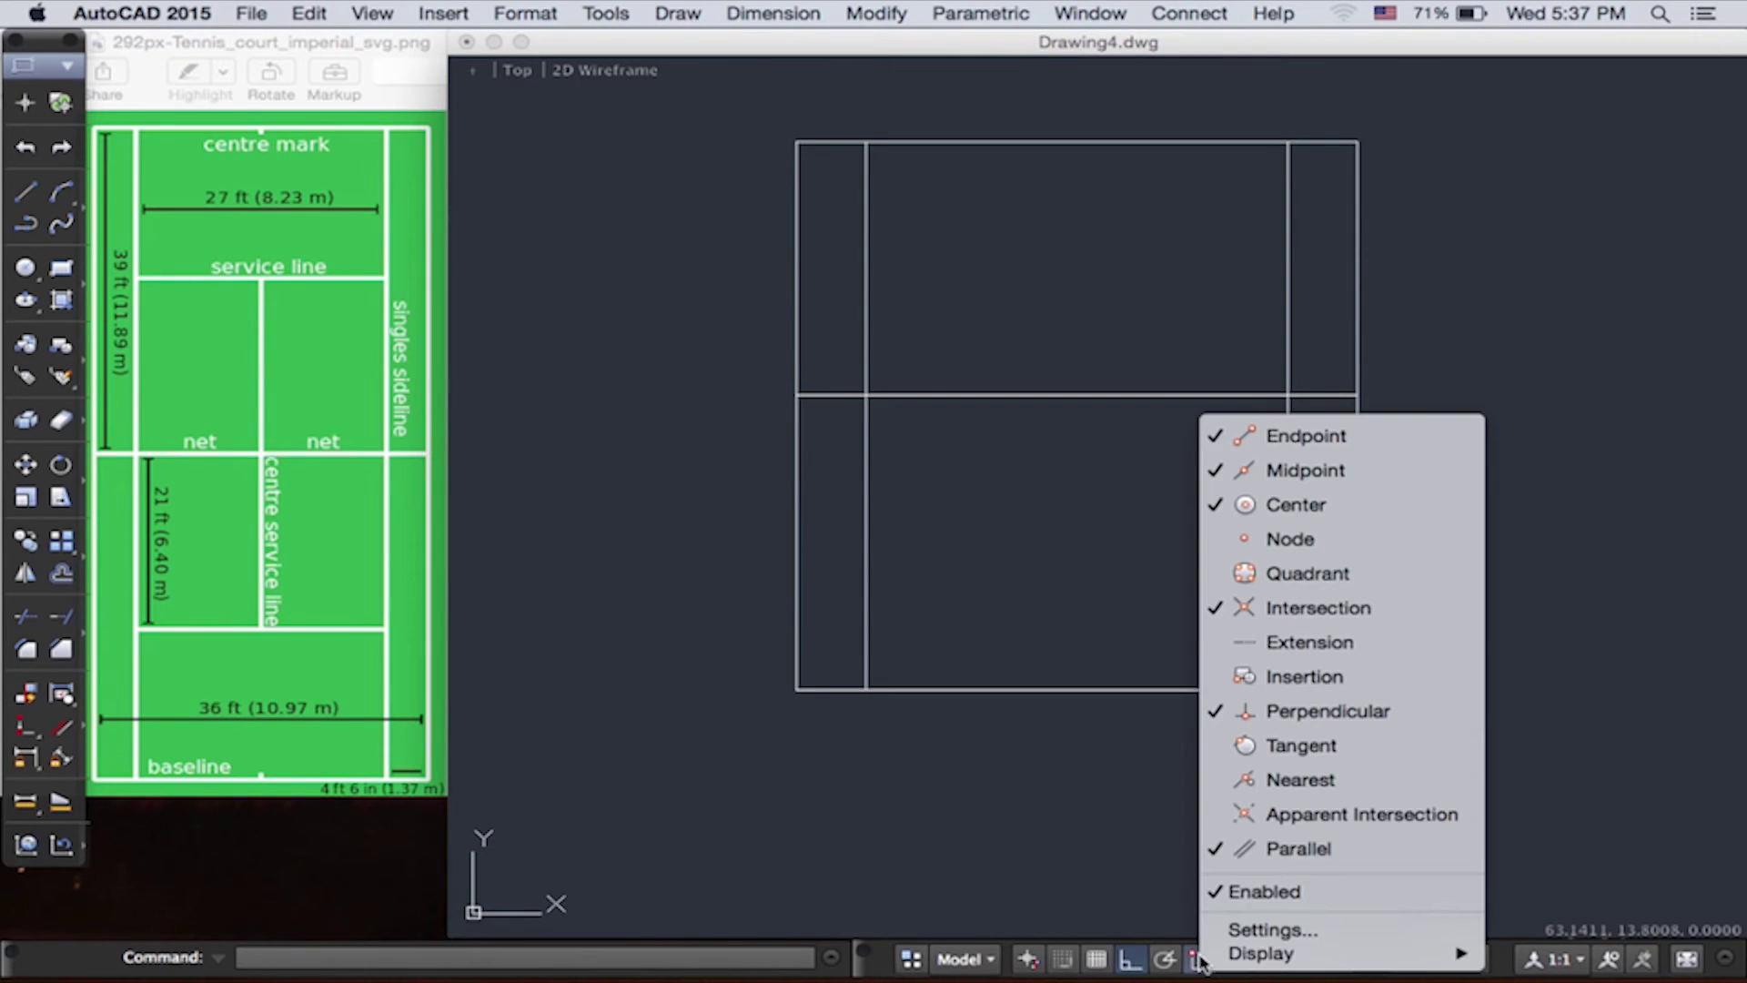
mouse_move(1278, 954)
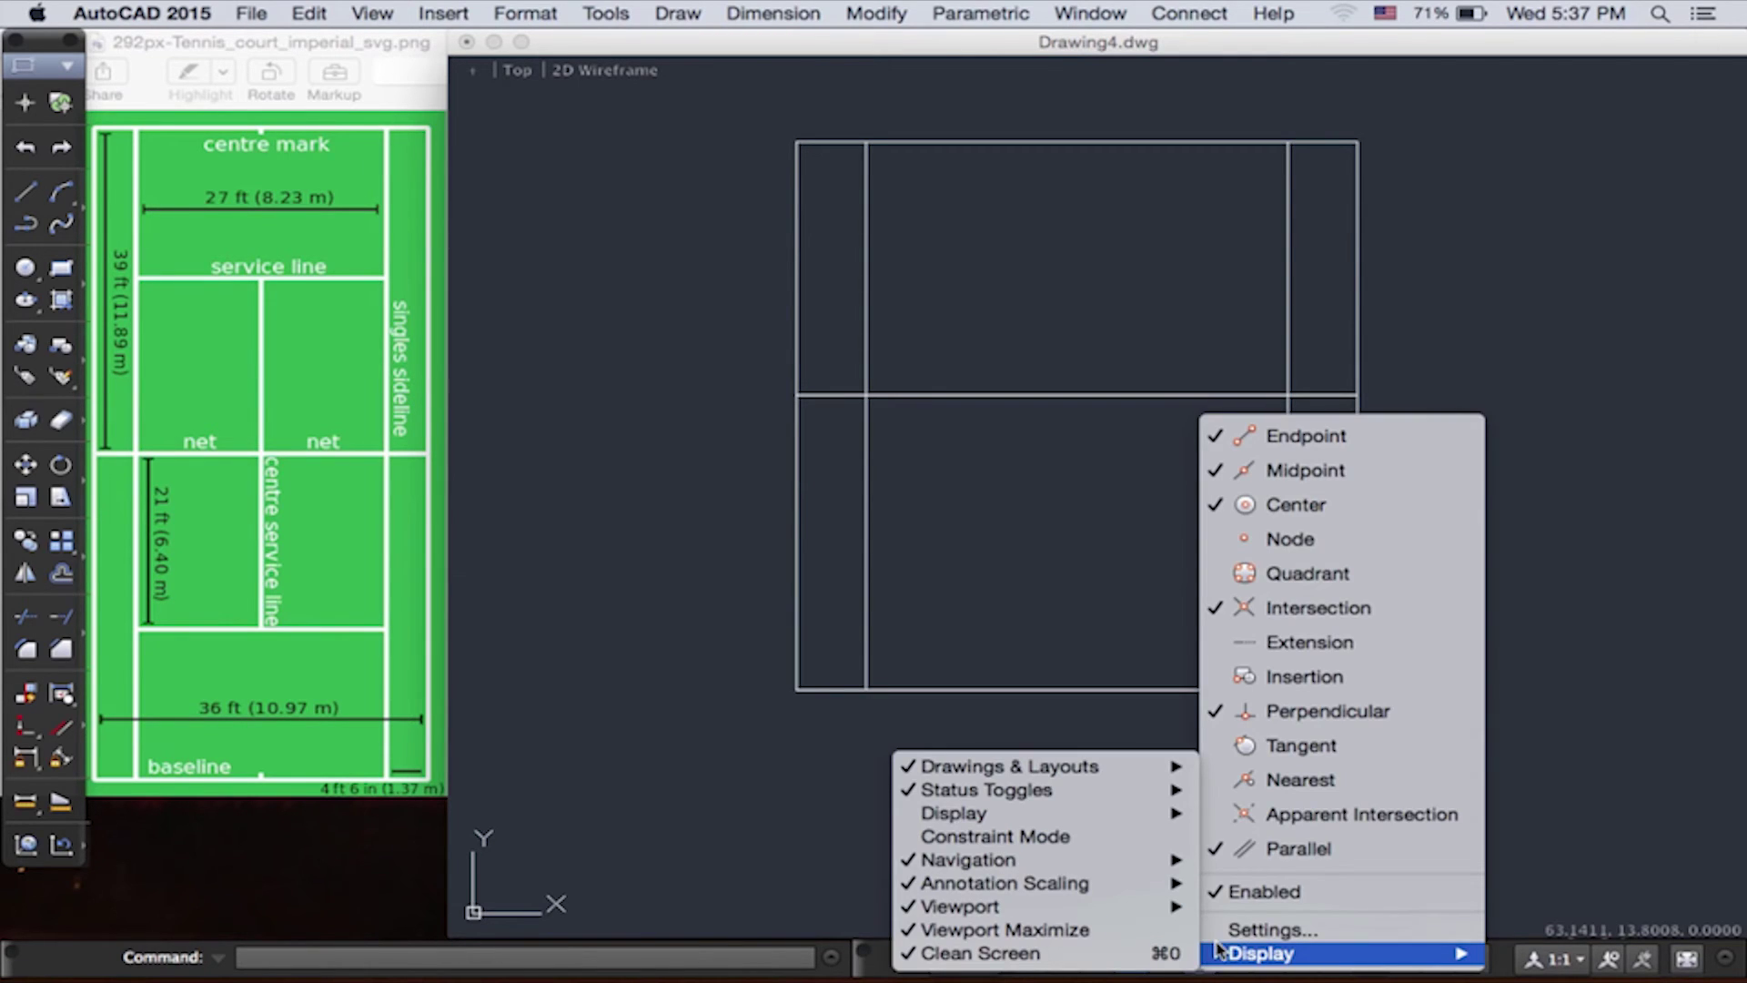
click(1266, 928)
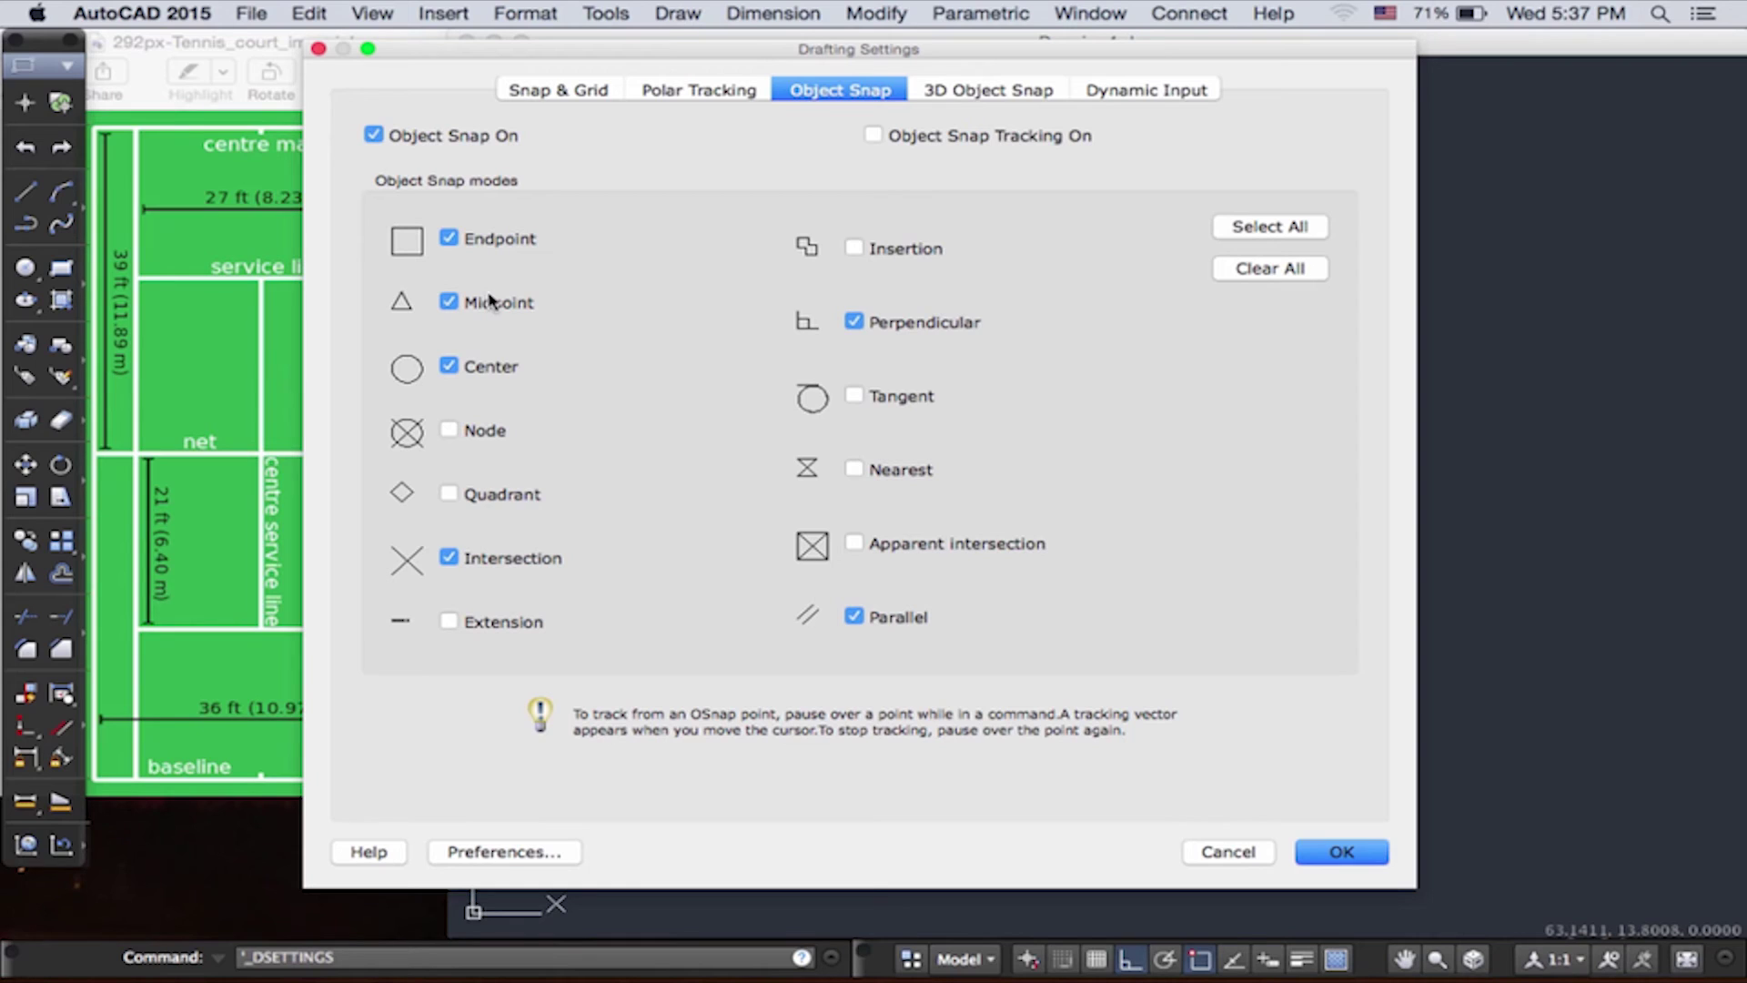
click(454, 367)
click(449, 557)
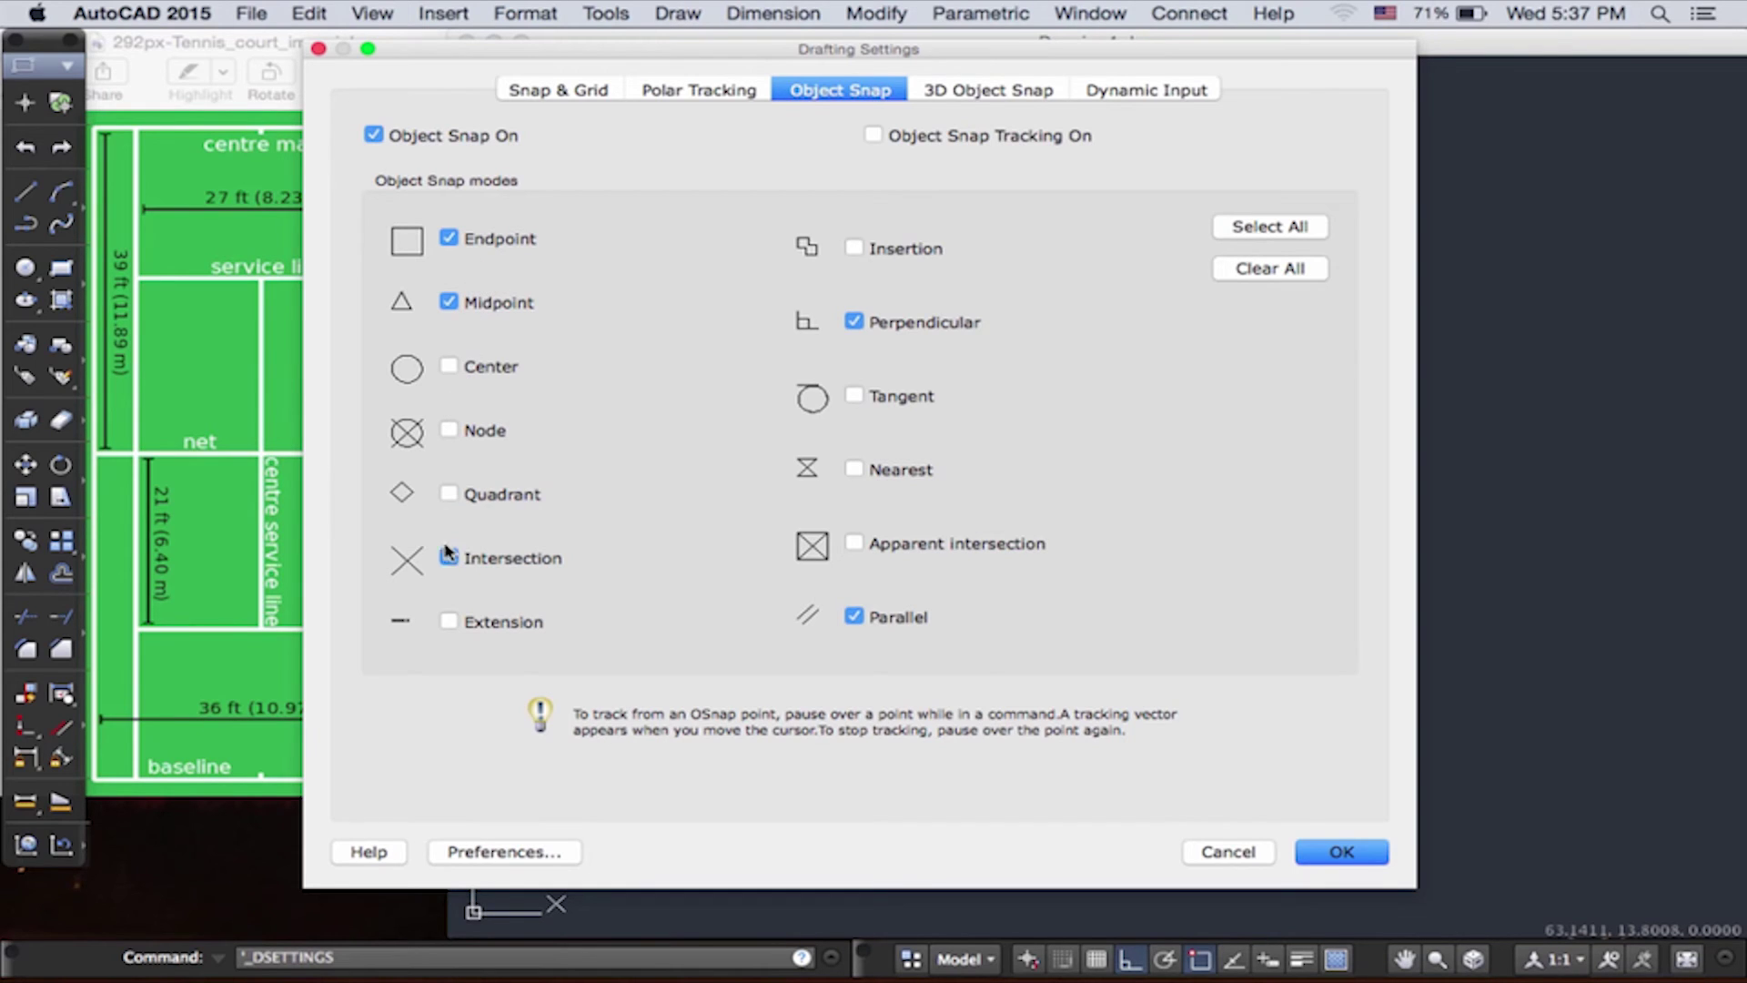
click(854, 322)
click(855, 619)
click(373, 135)
click(373, 135)
click(1341, 852)
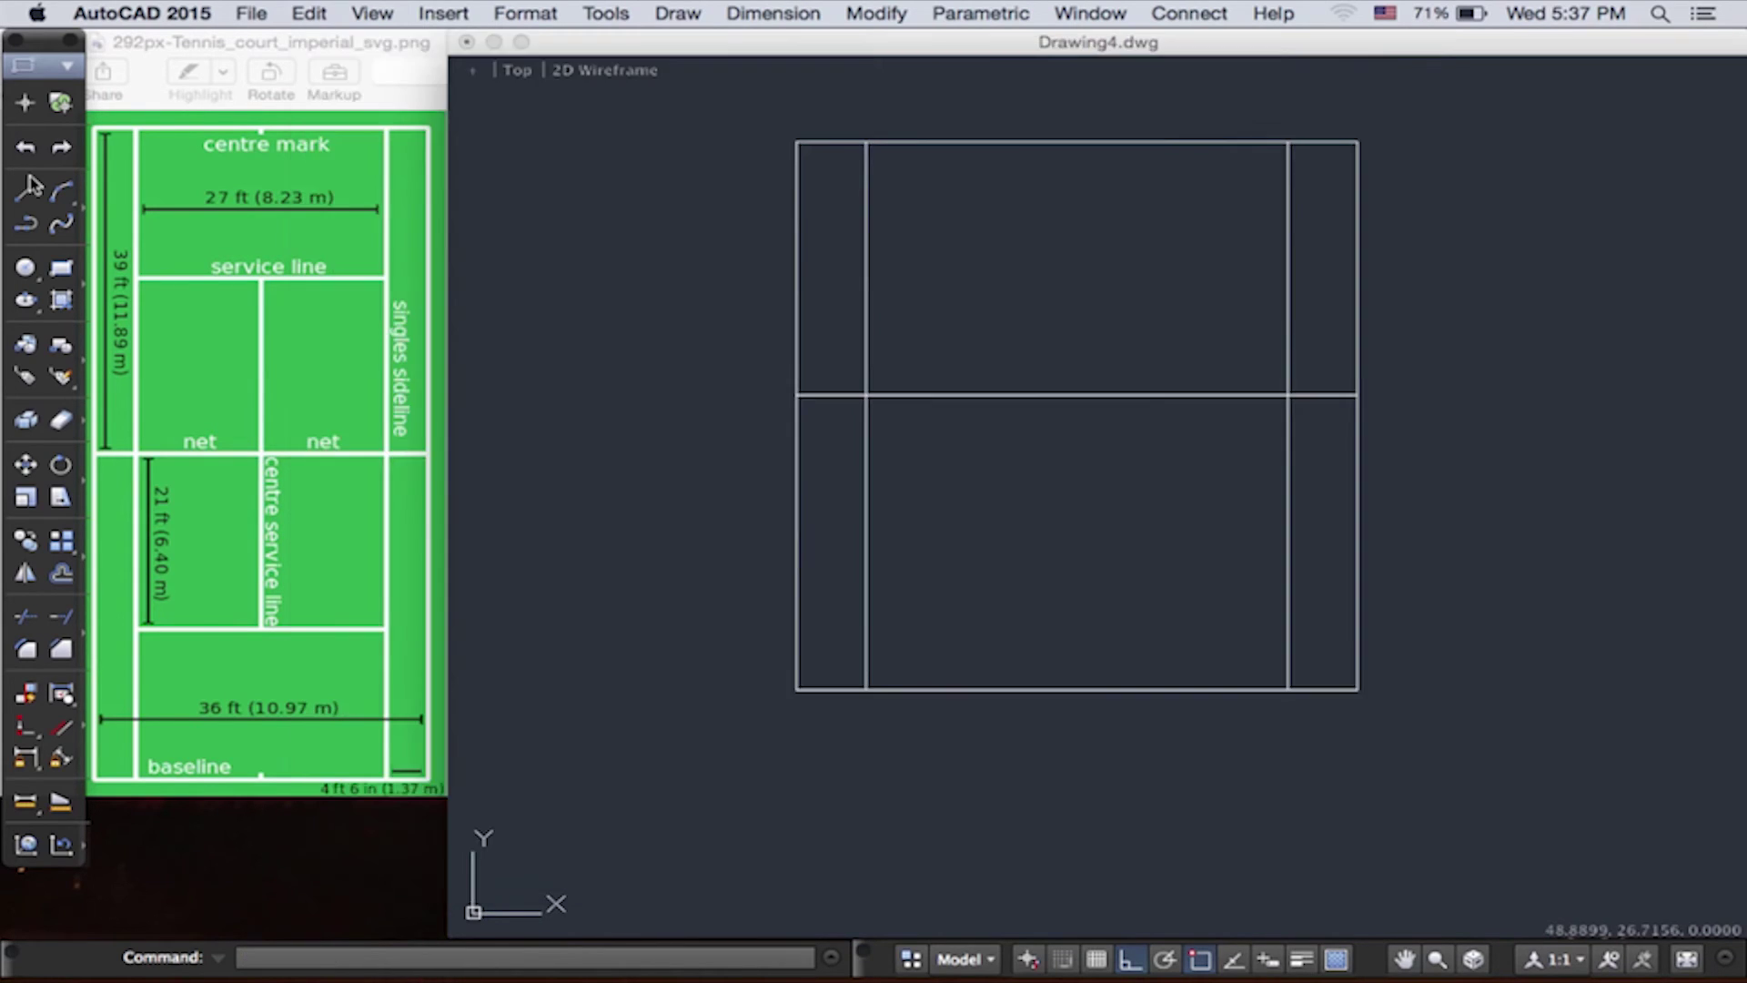
Draw a vertical line from the baseline midpoint to the service line's midpoint
click(28, 192)
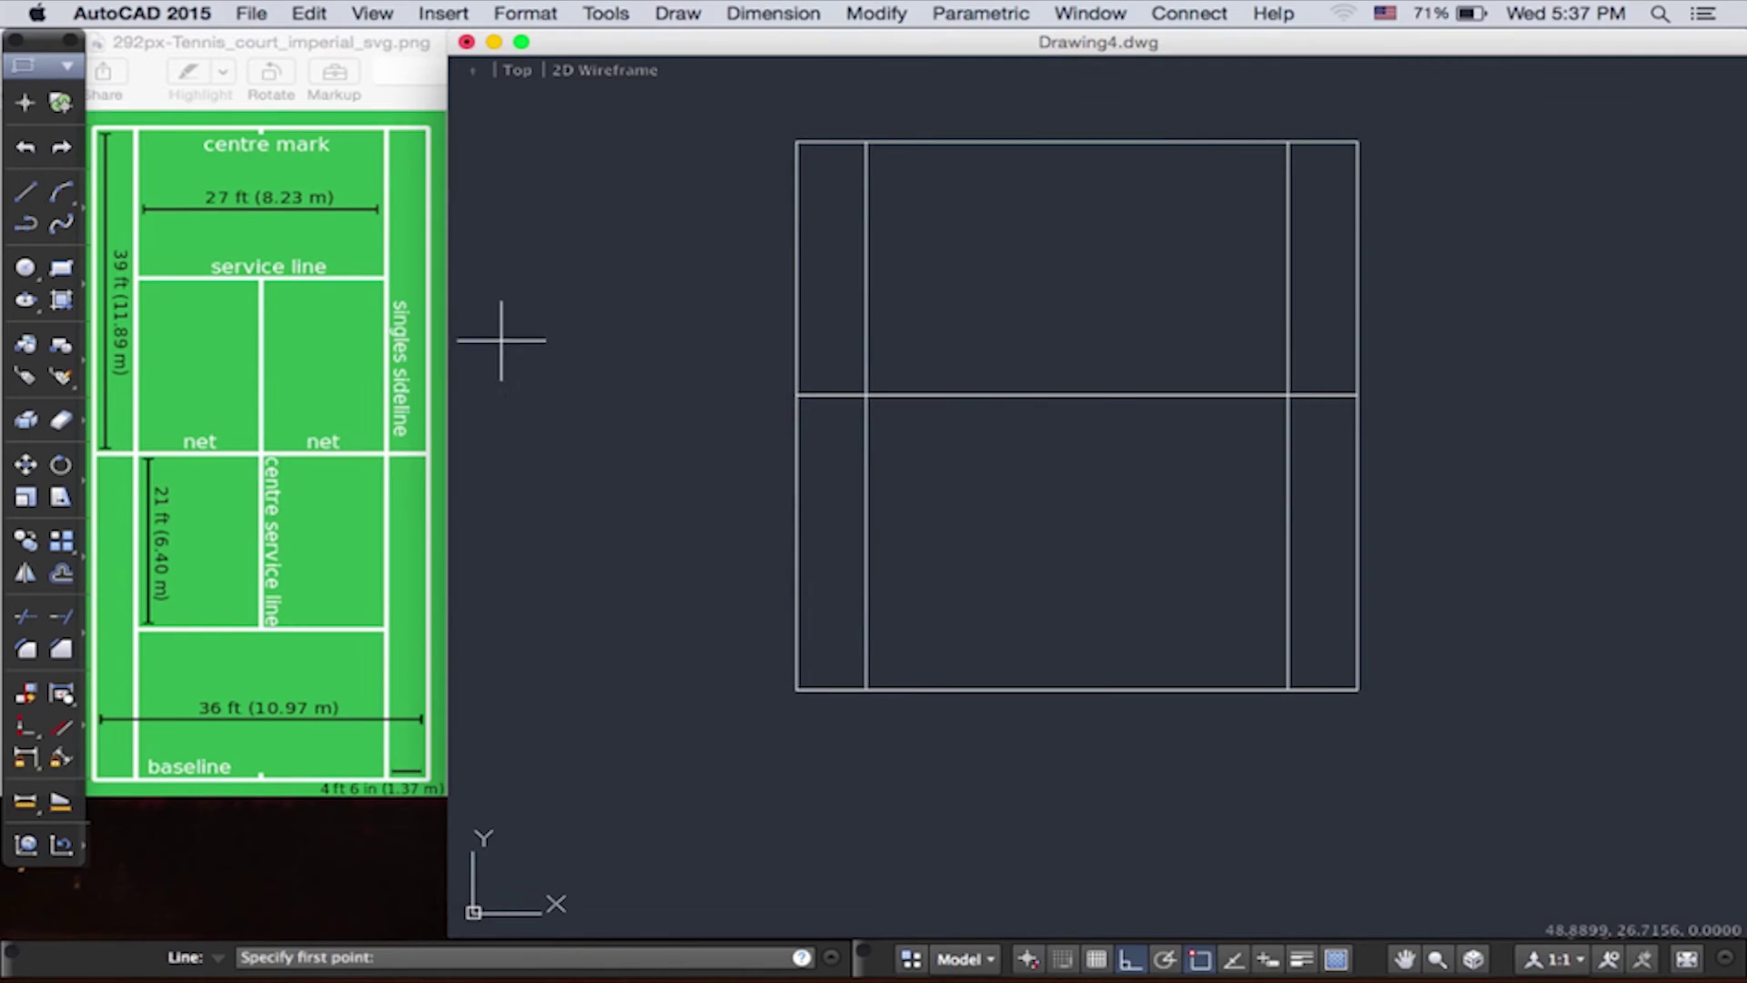
click(1078, 692)
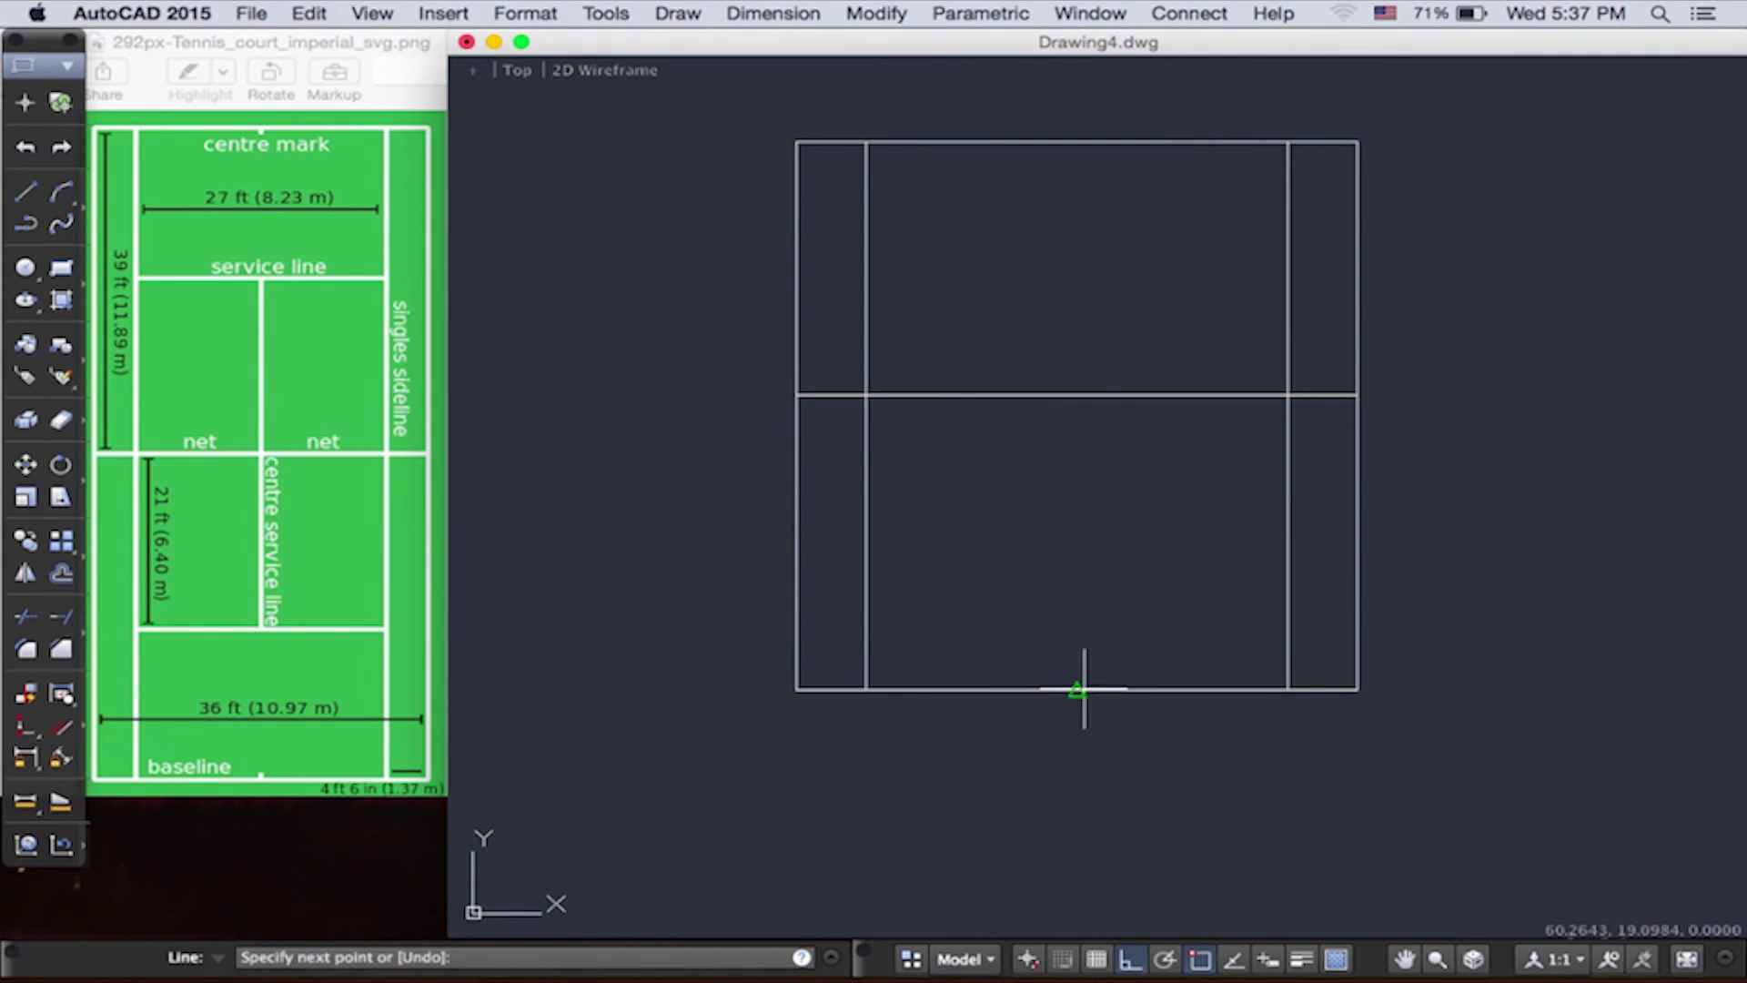
click(1077, 395)
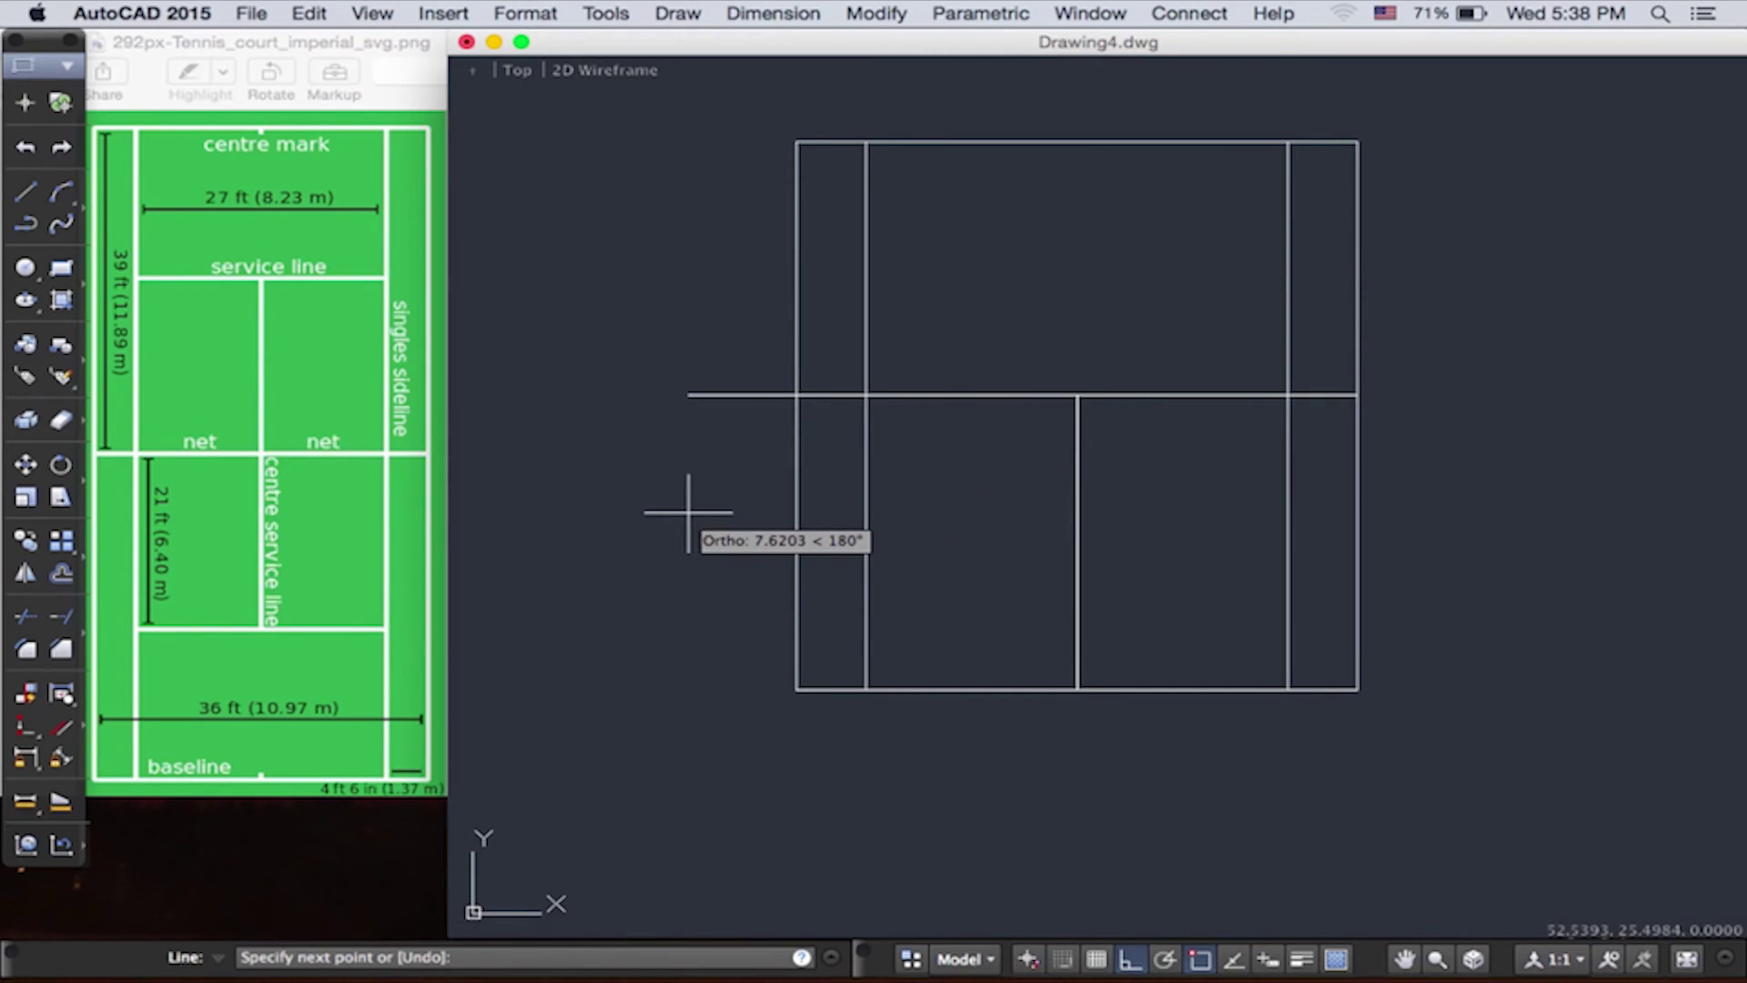
key(Escape)
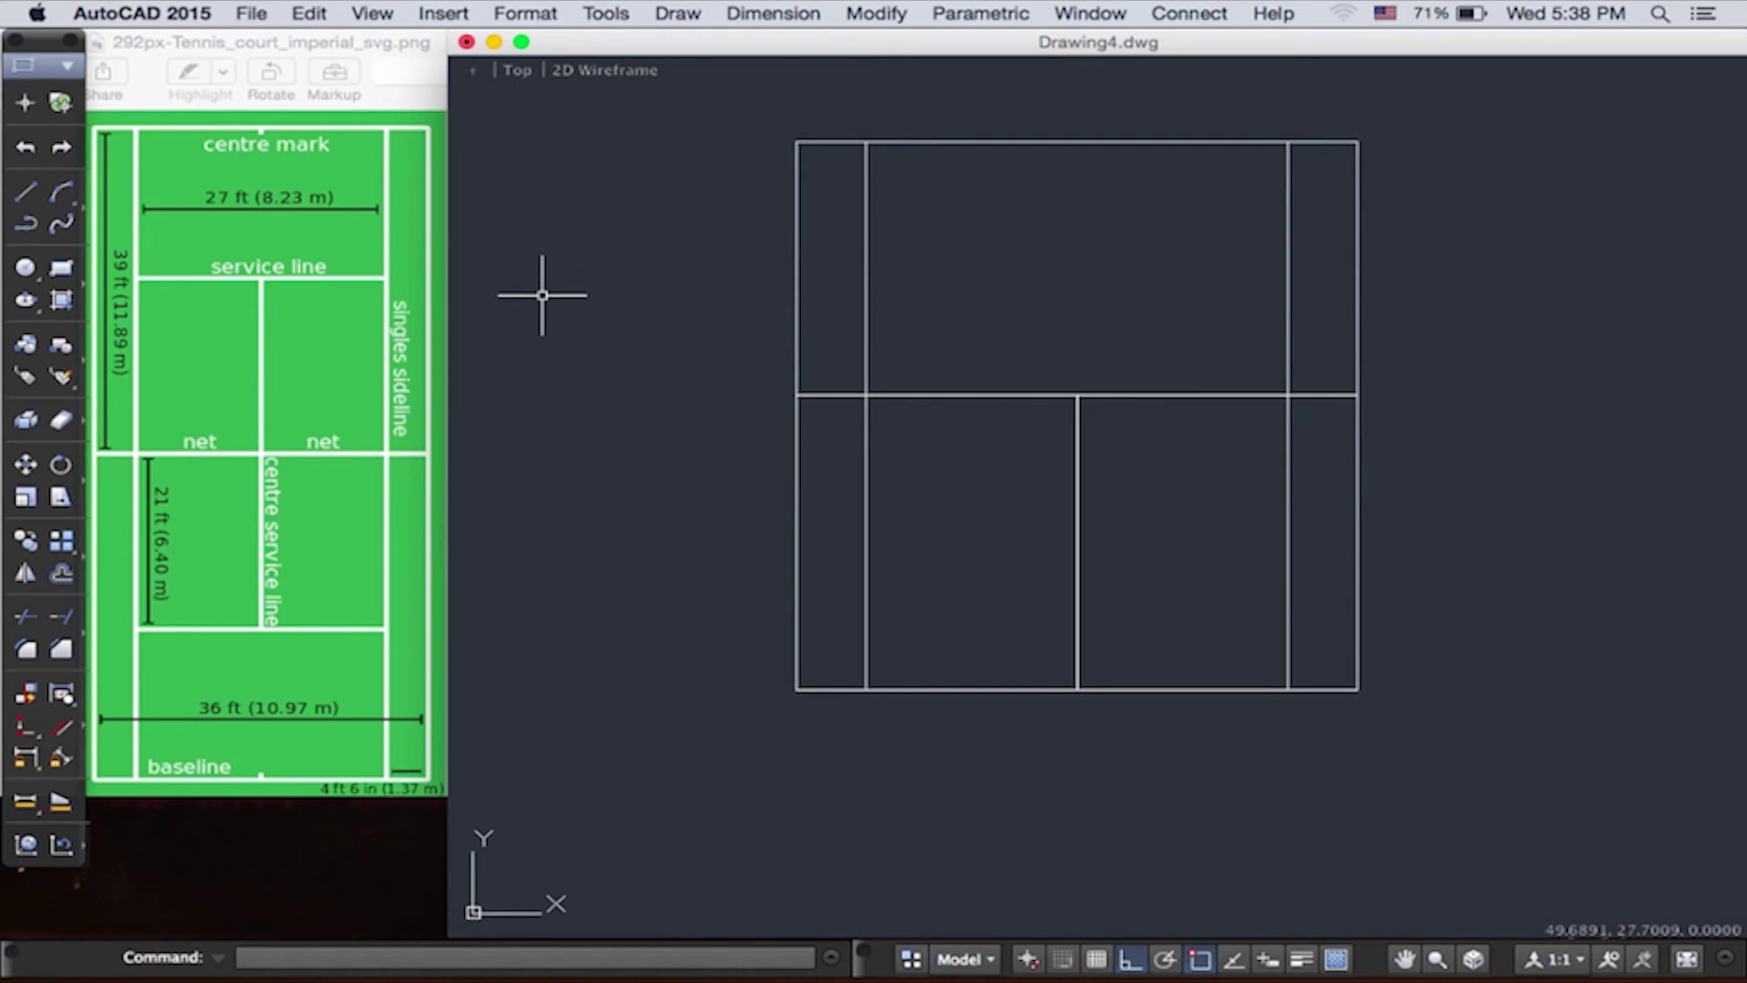
Start TRIM and select the four sidelines as cutting edges
click(24, 624)
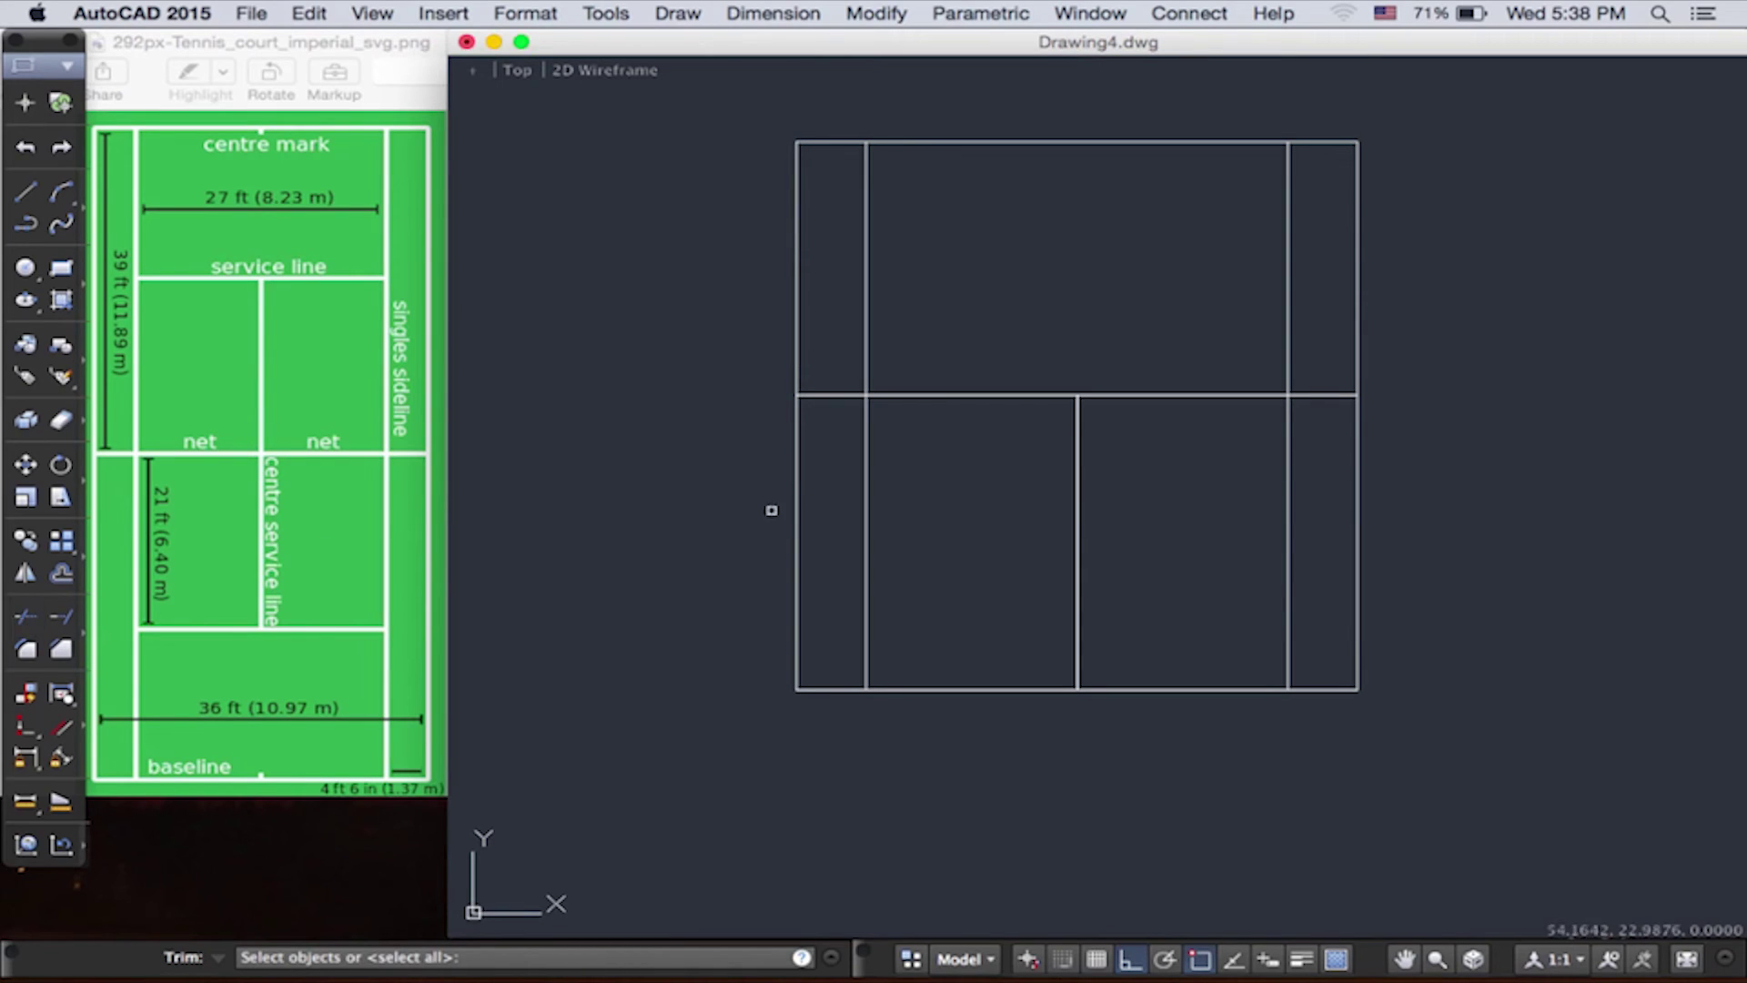
click(793, 515)
click(793, 514)
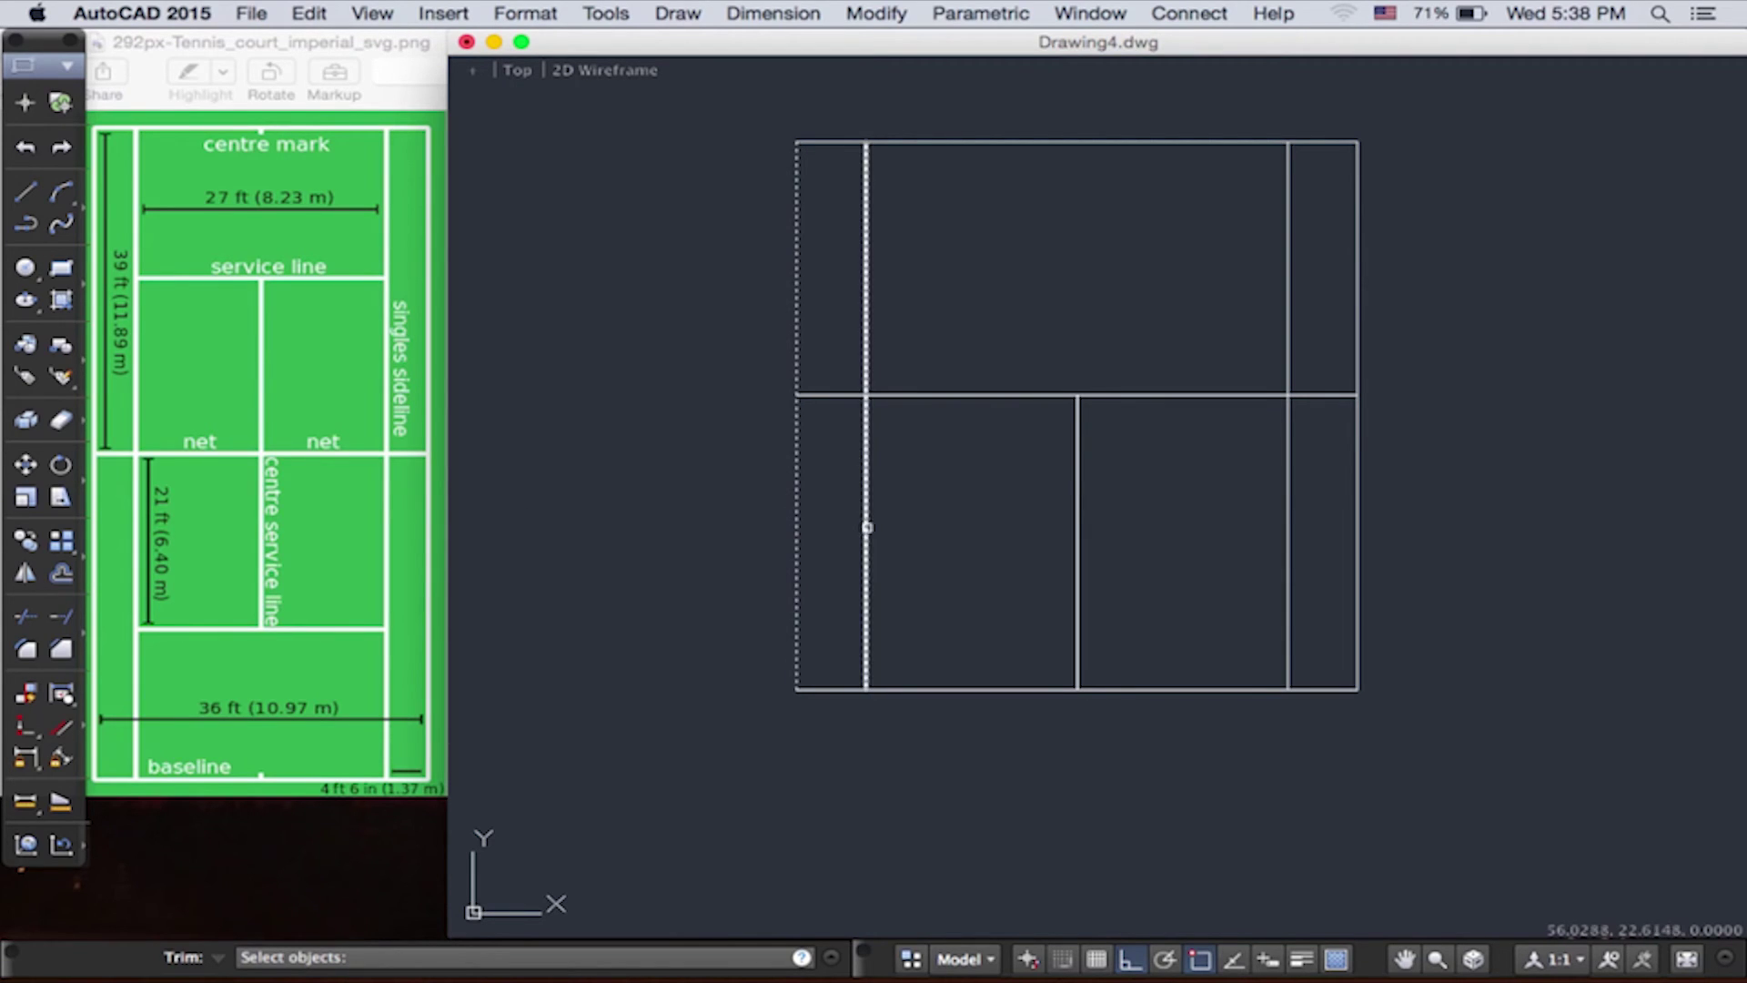
click(862, 527)
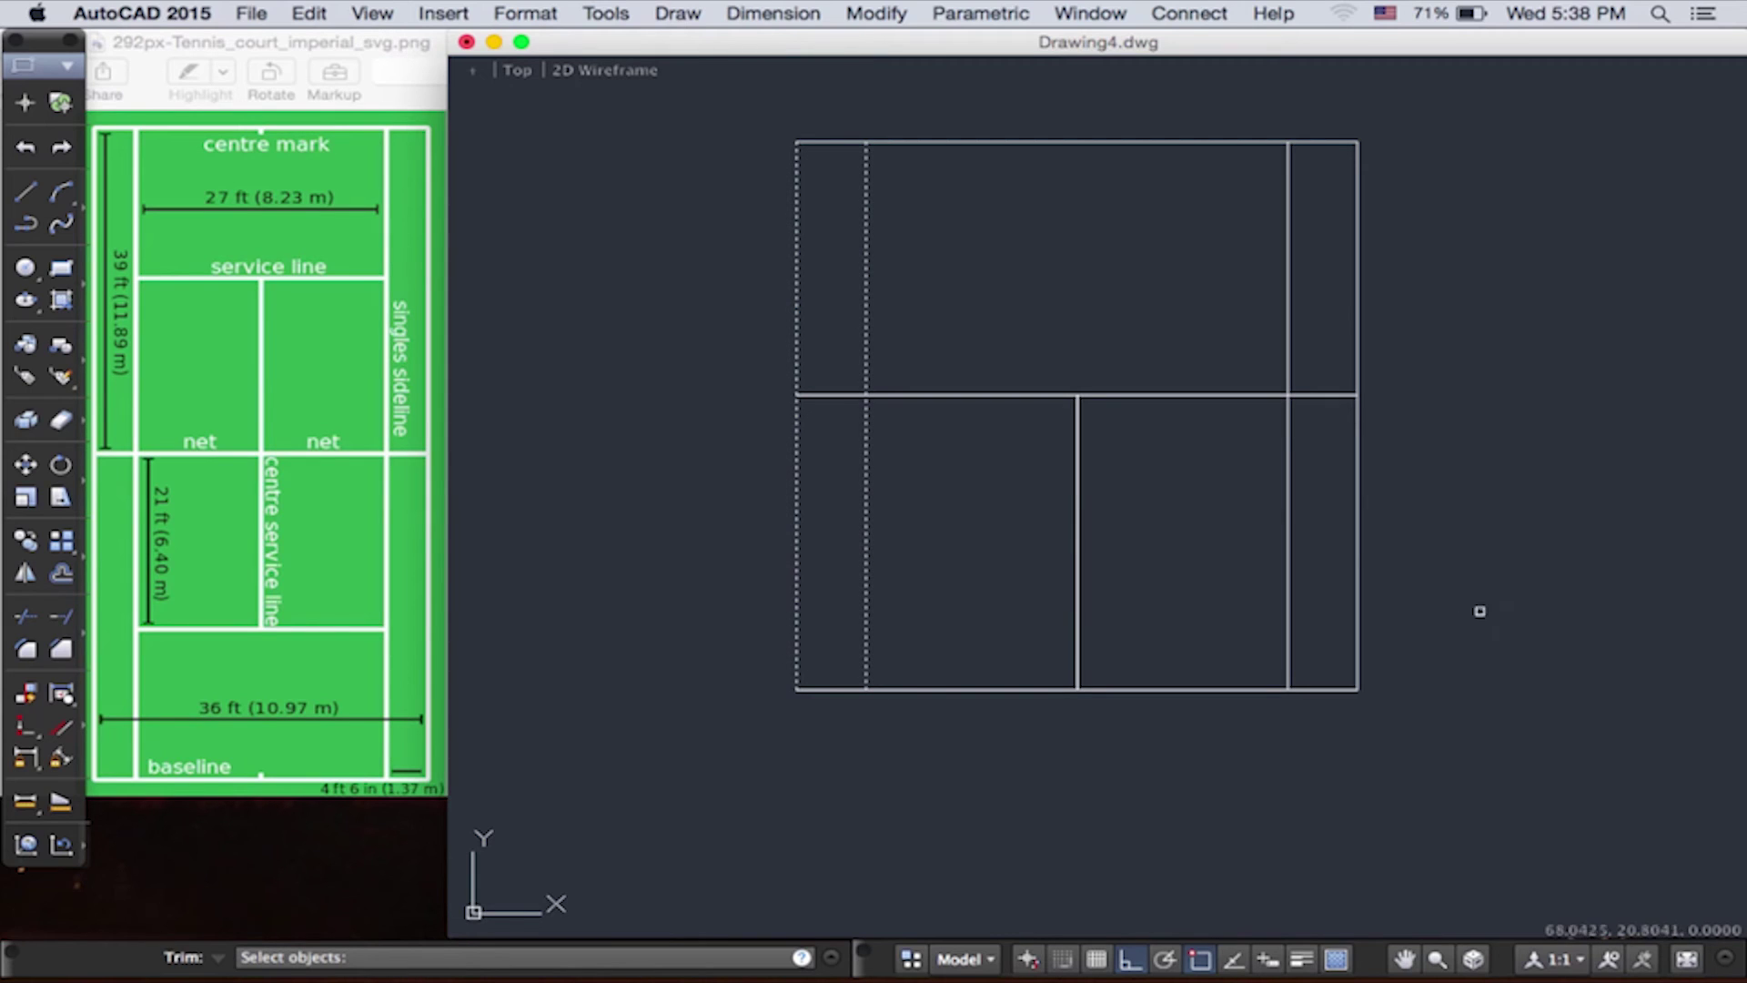
drag(1428, 612, 1238, 520)
click(1467, 610)
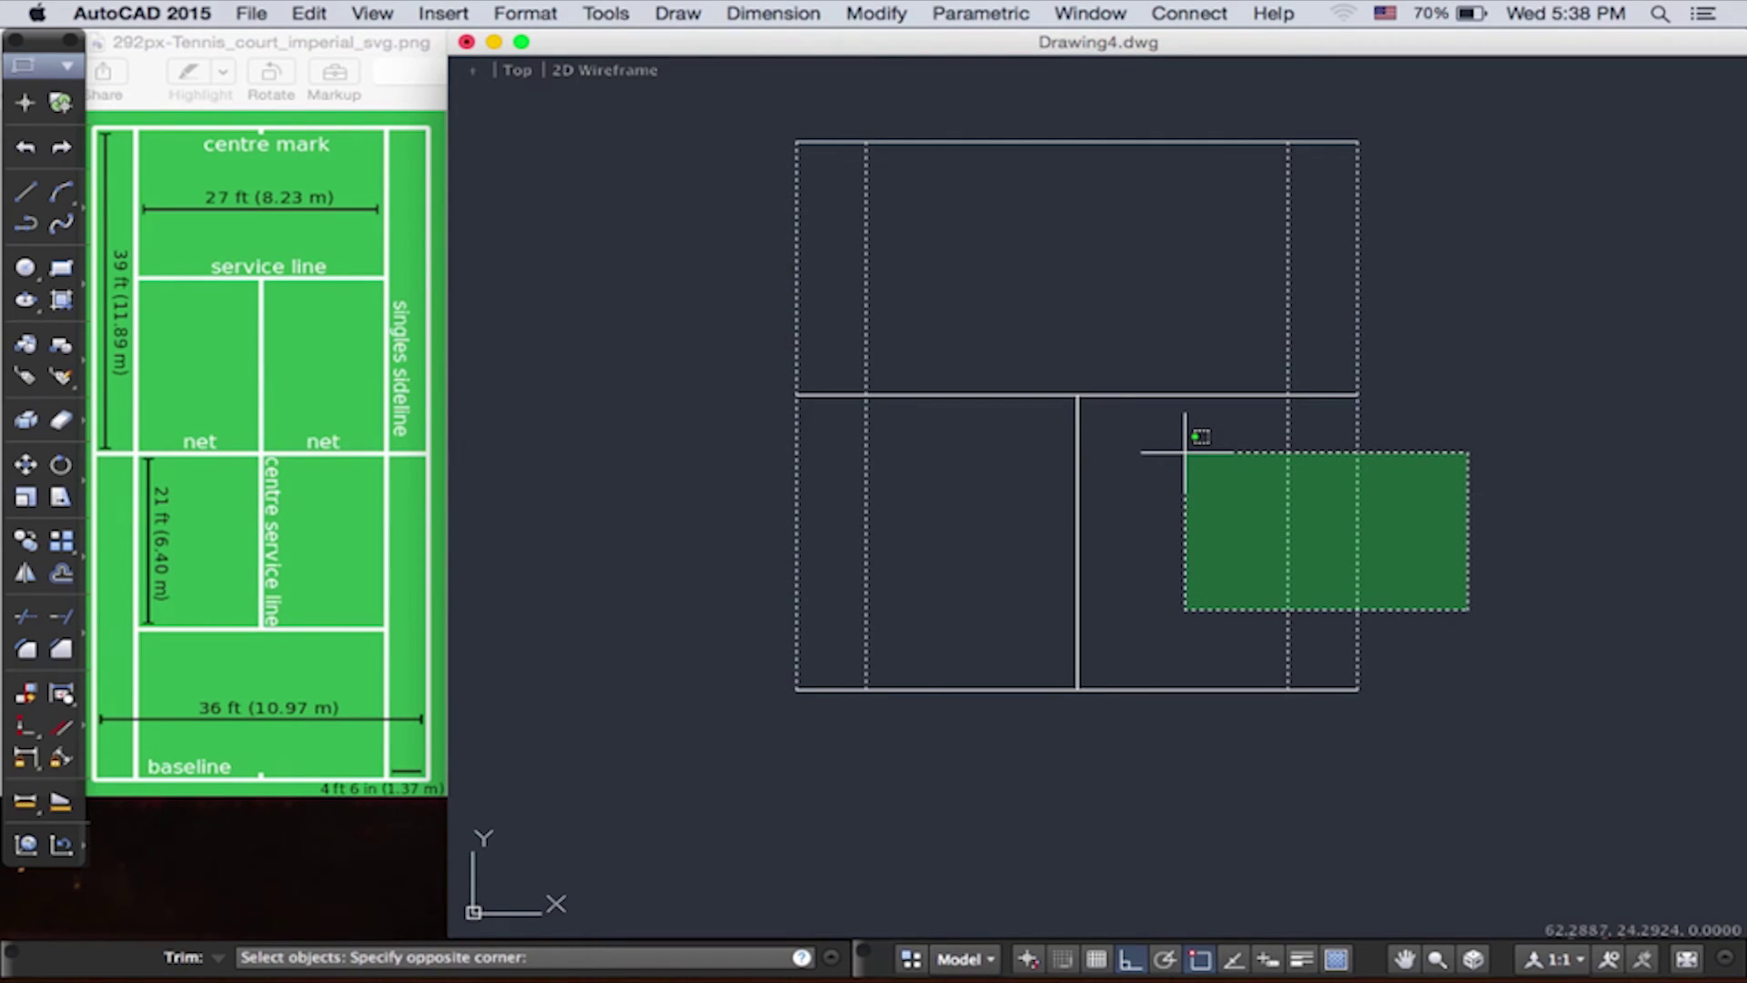
click(1185, 452)
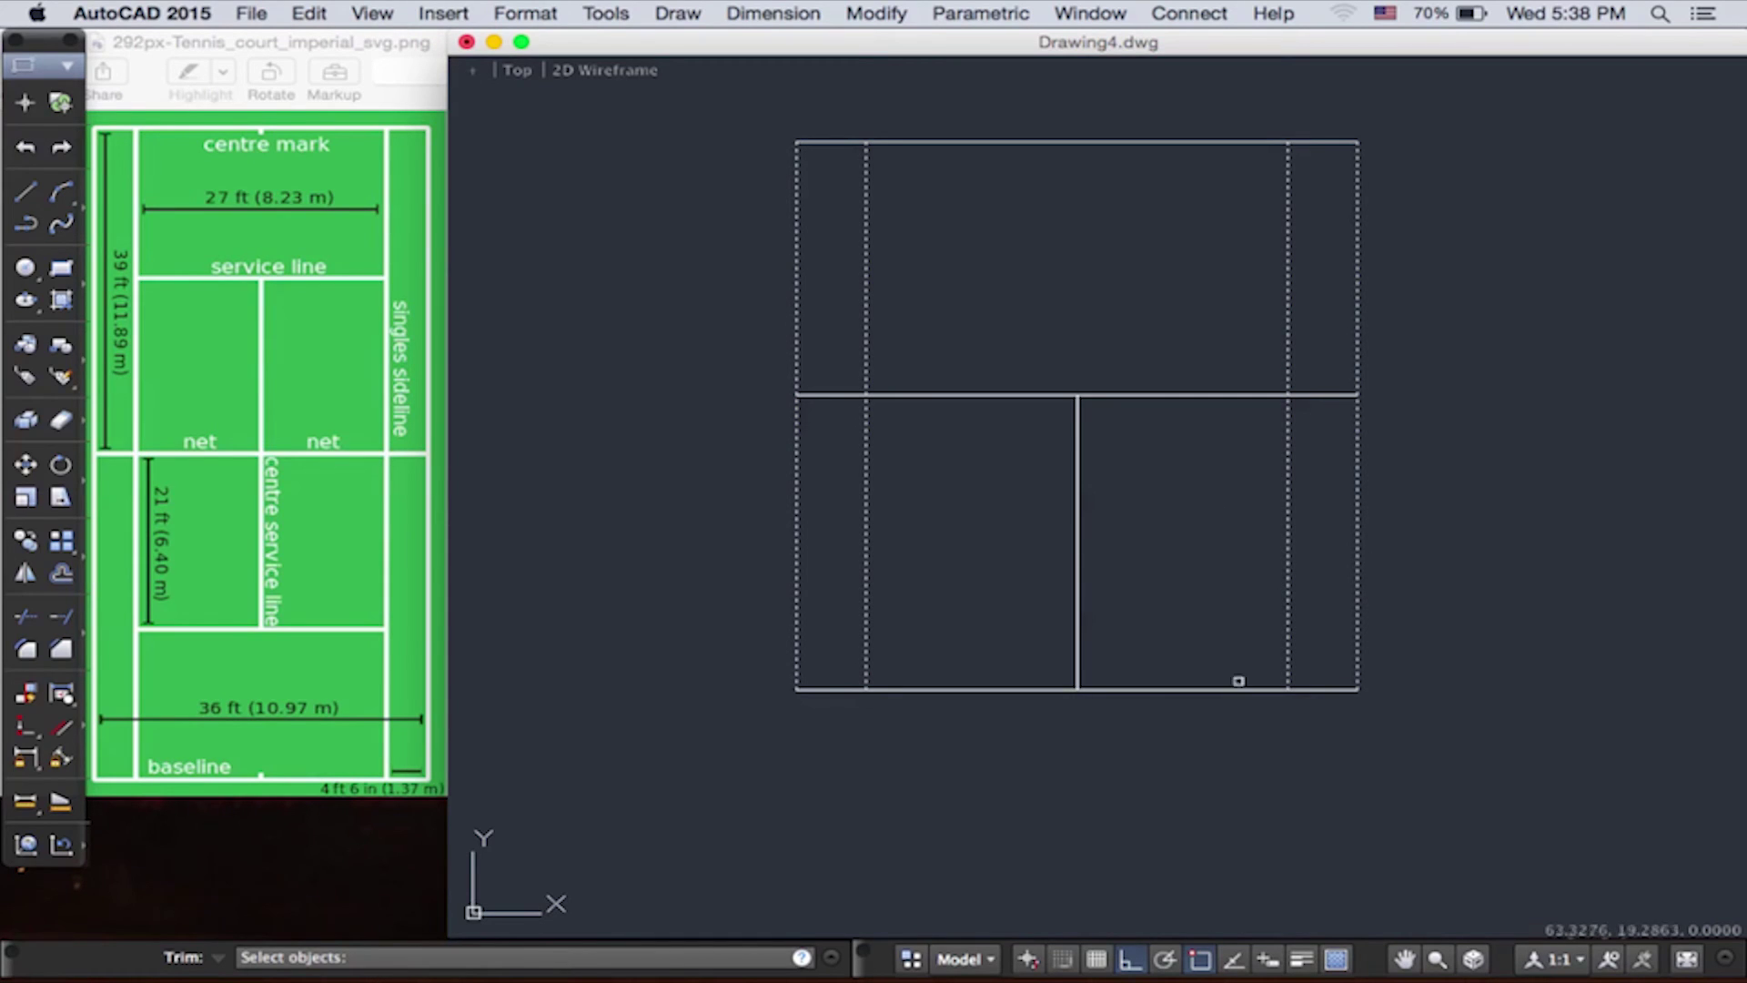
click(1089, 831)
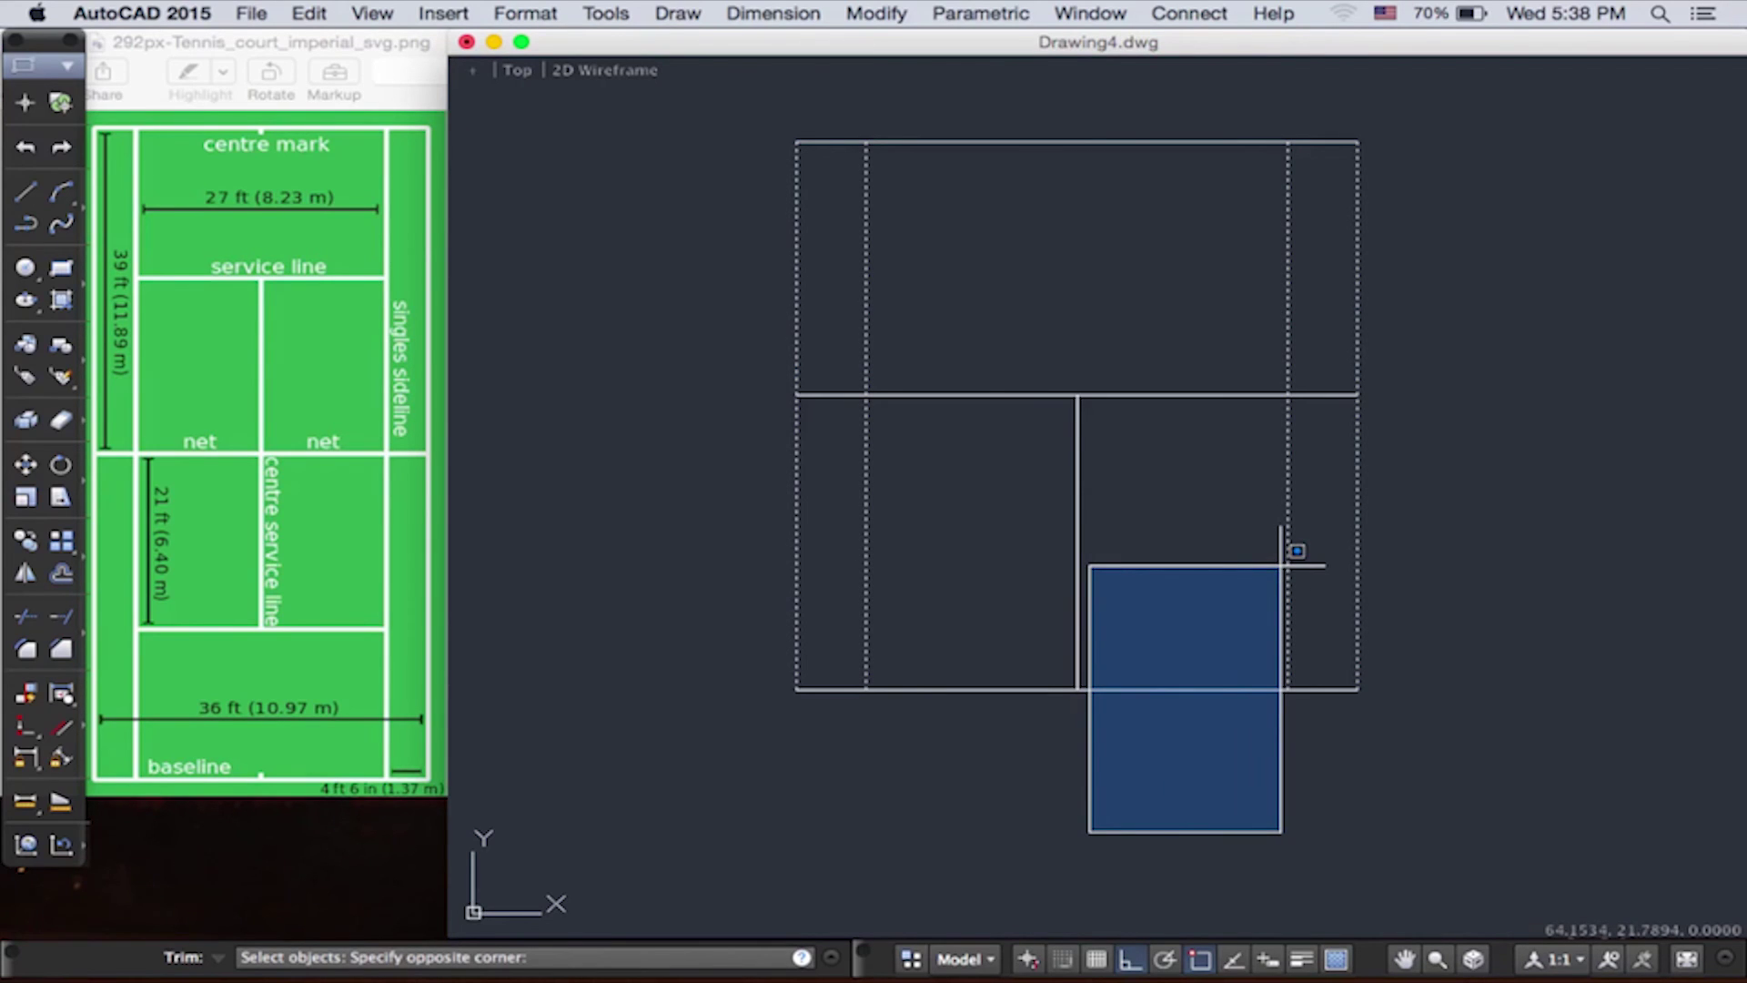
click(1281, 566)
click(1172, 747)
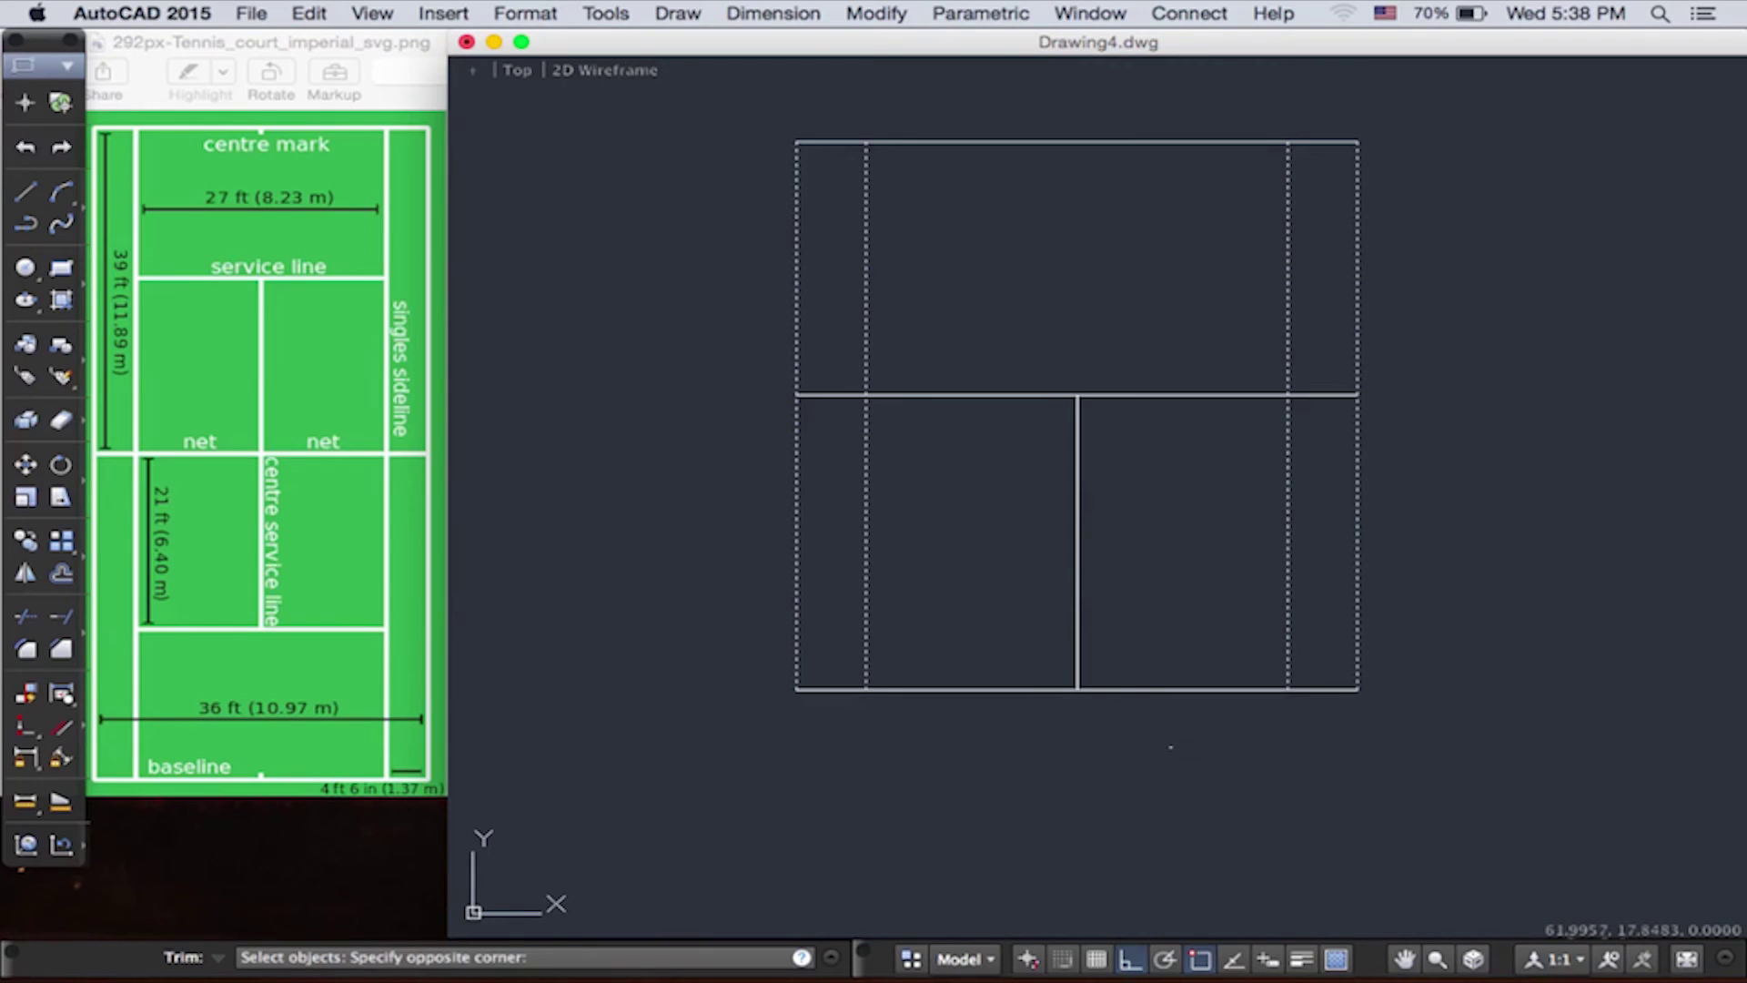
click(1279, 559)
click(1272, 740)
click(1454, 73)
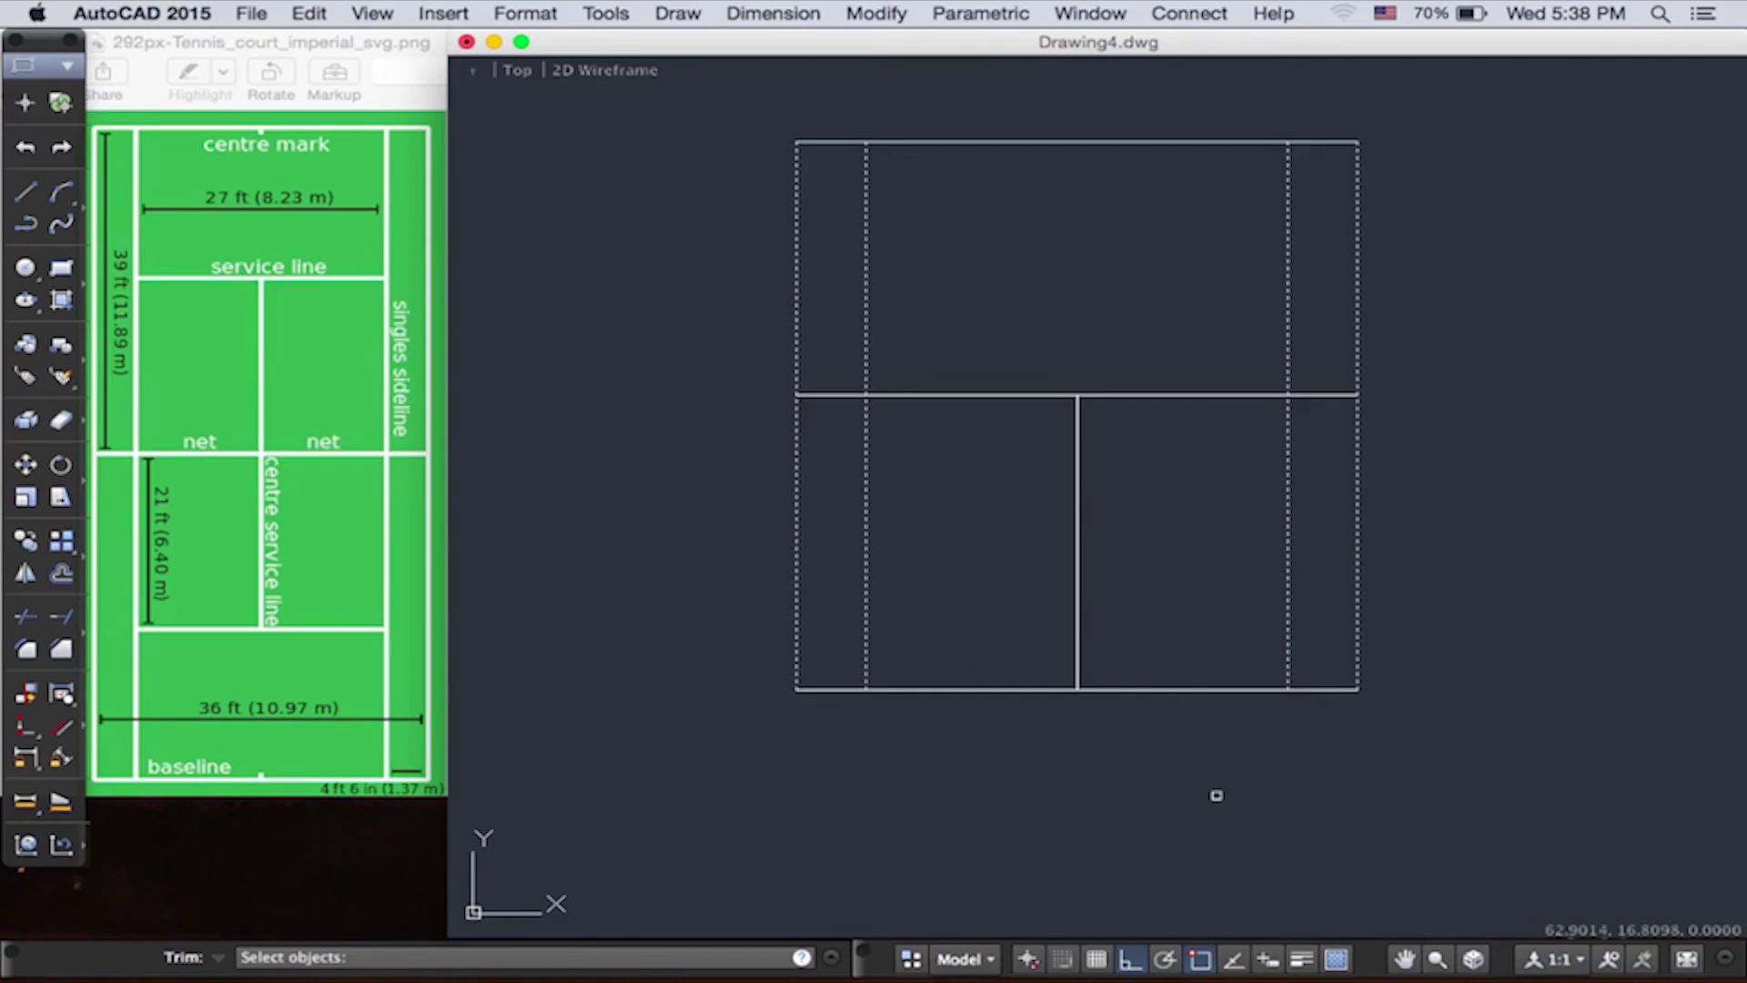
key(Return)
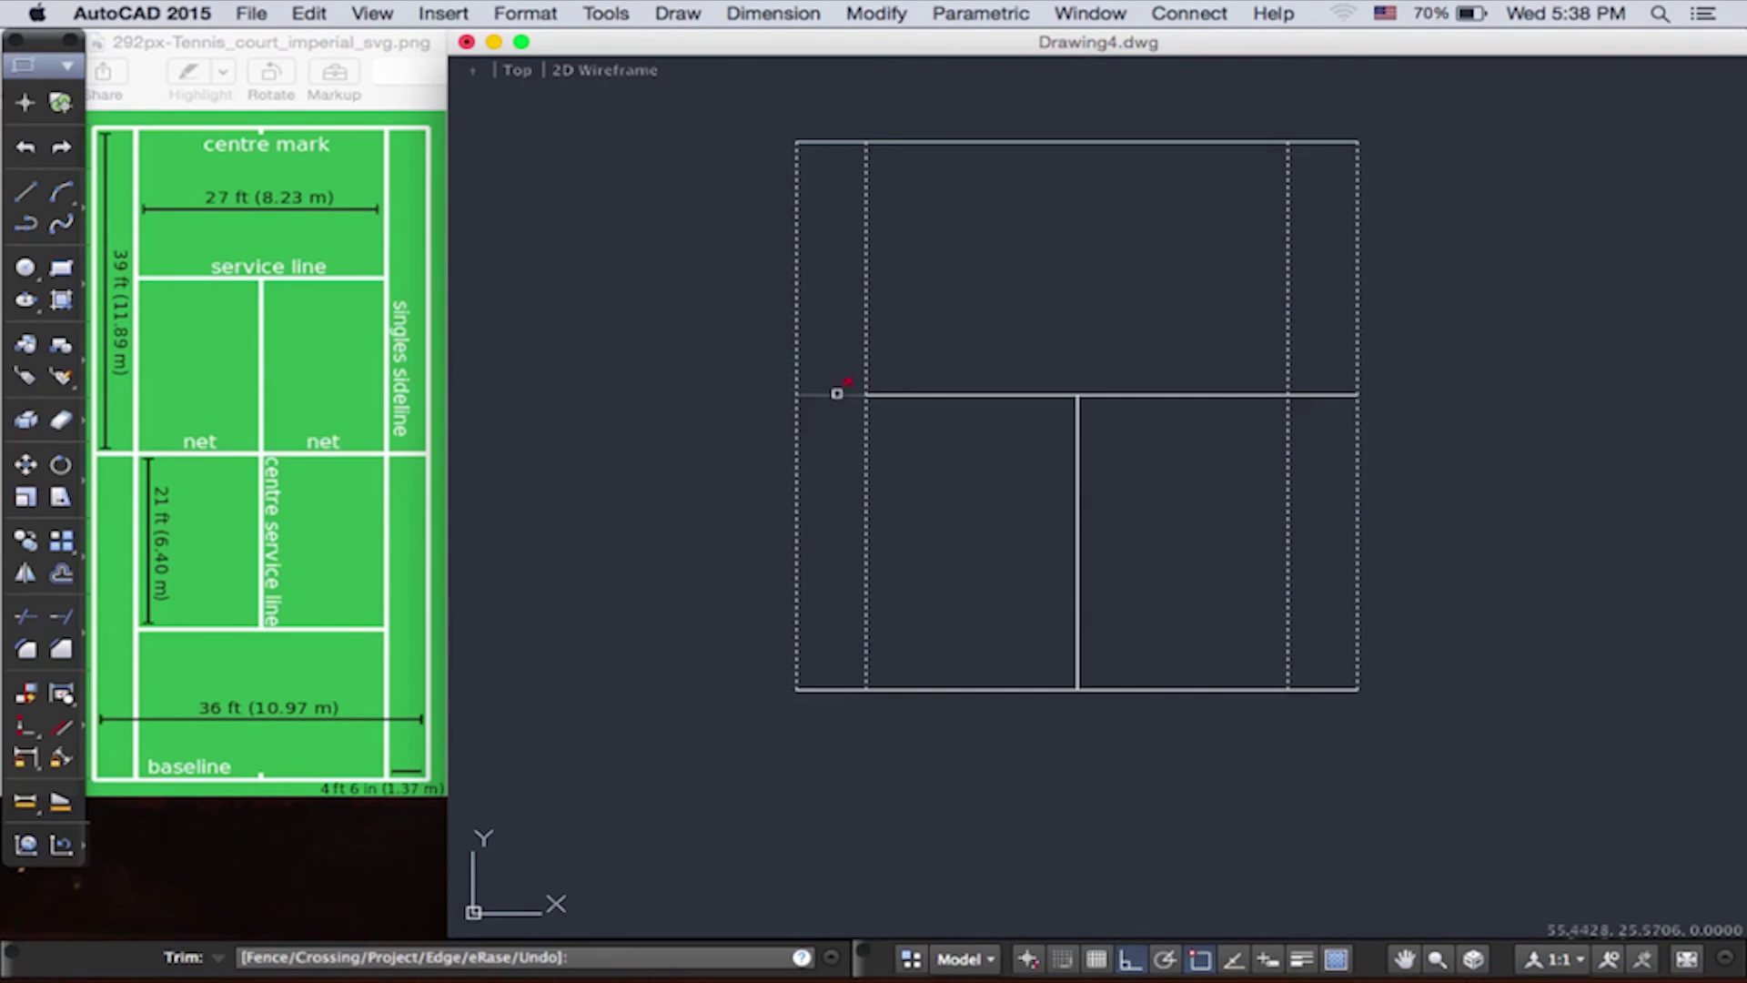
Cut the service line's left and right alley segments
click(836, 393)
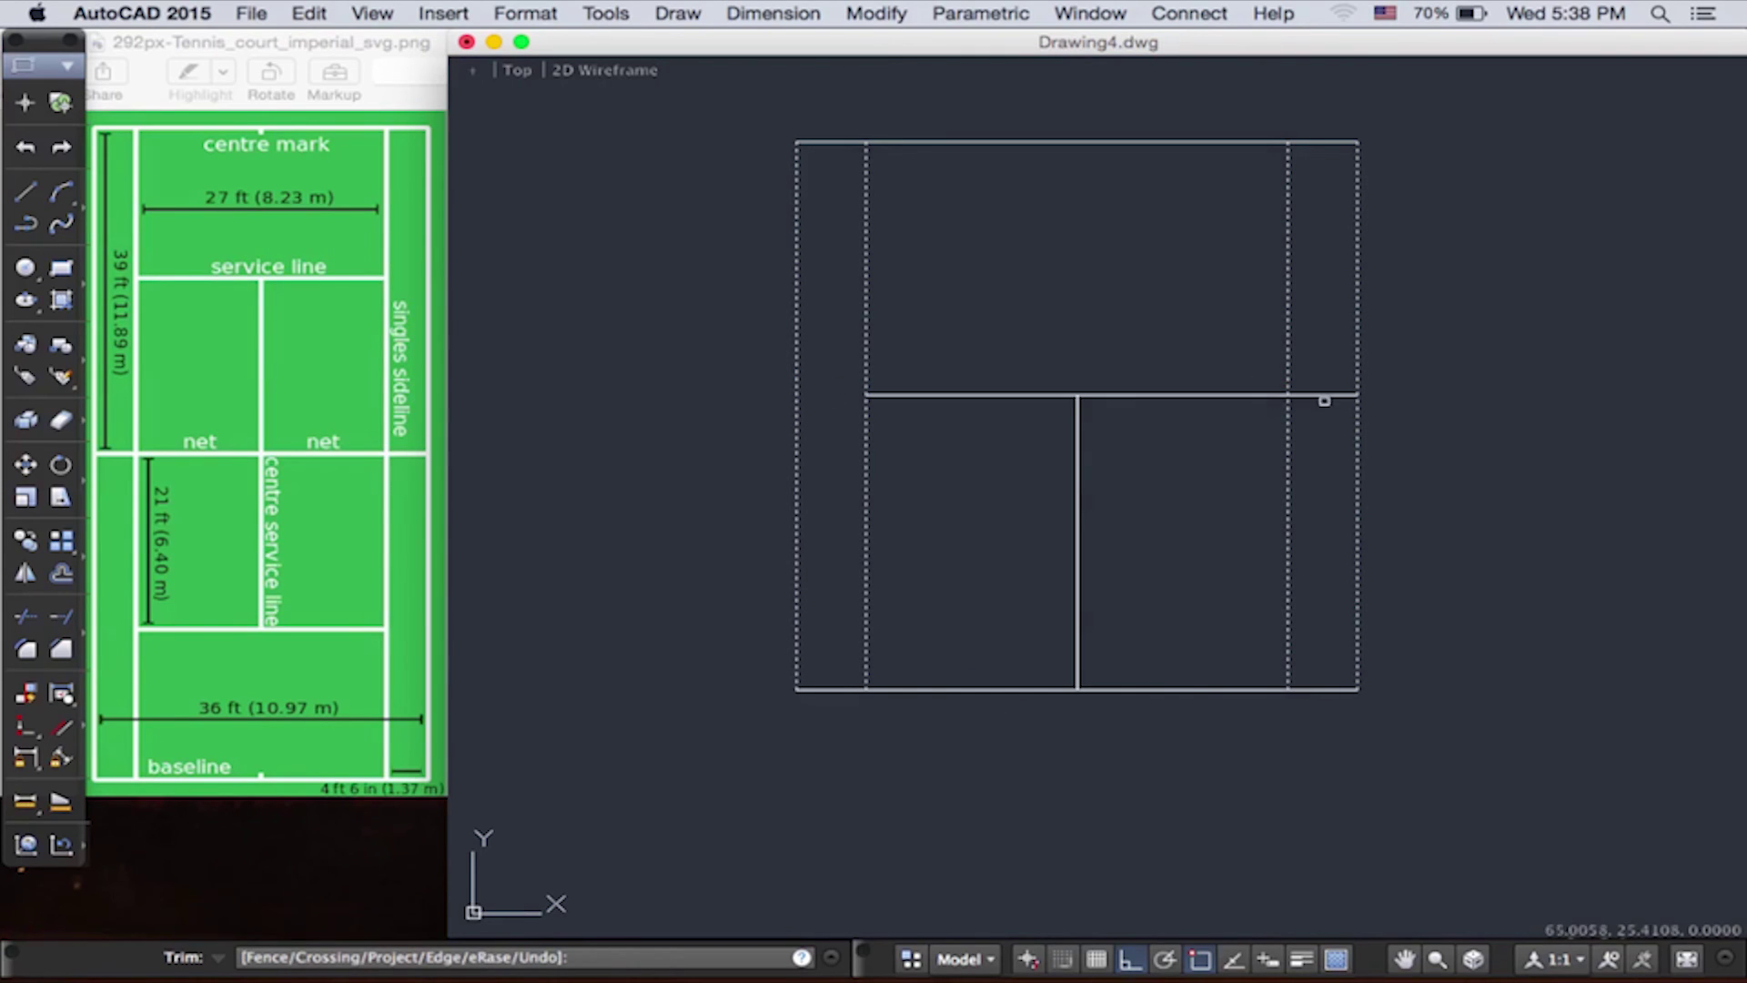
click(1325, 396)
key(Return)
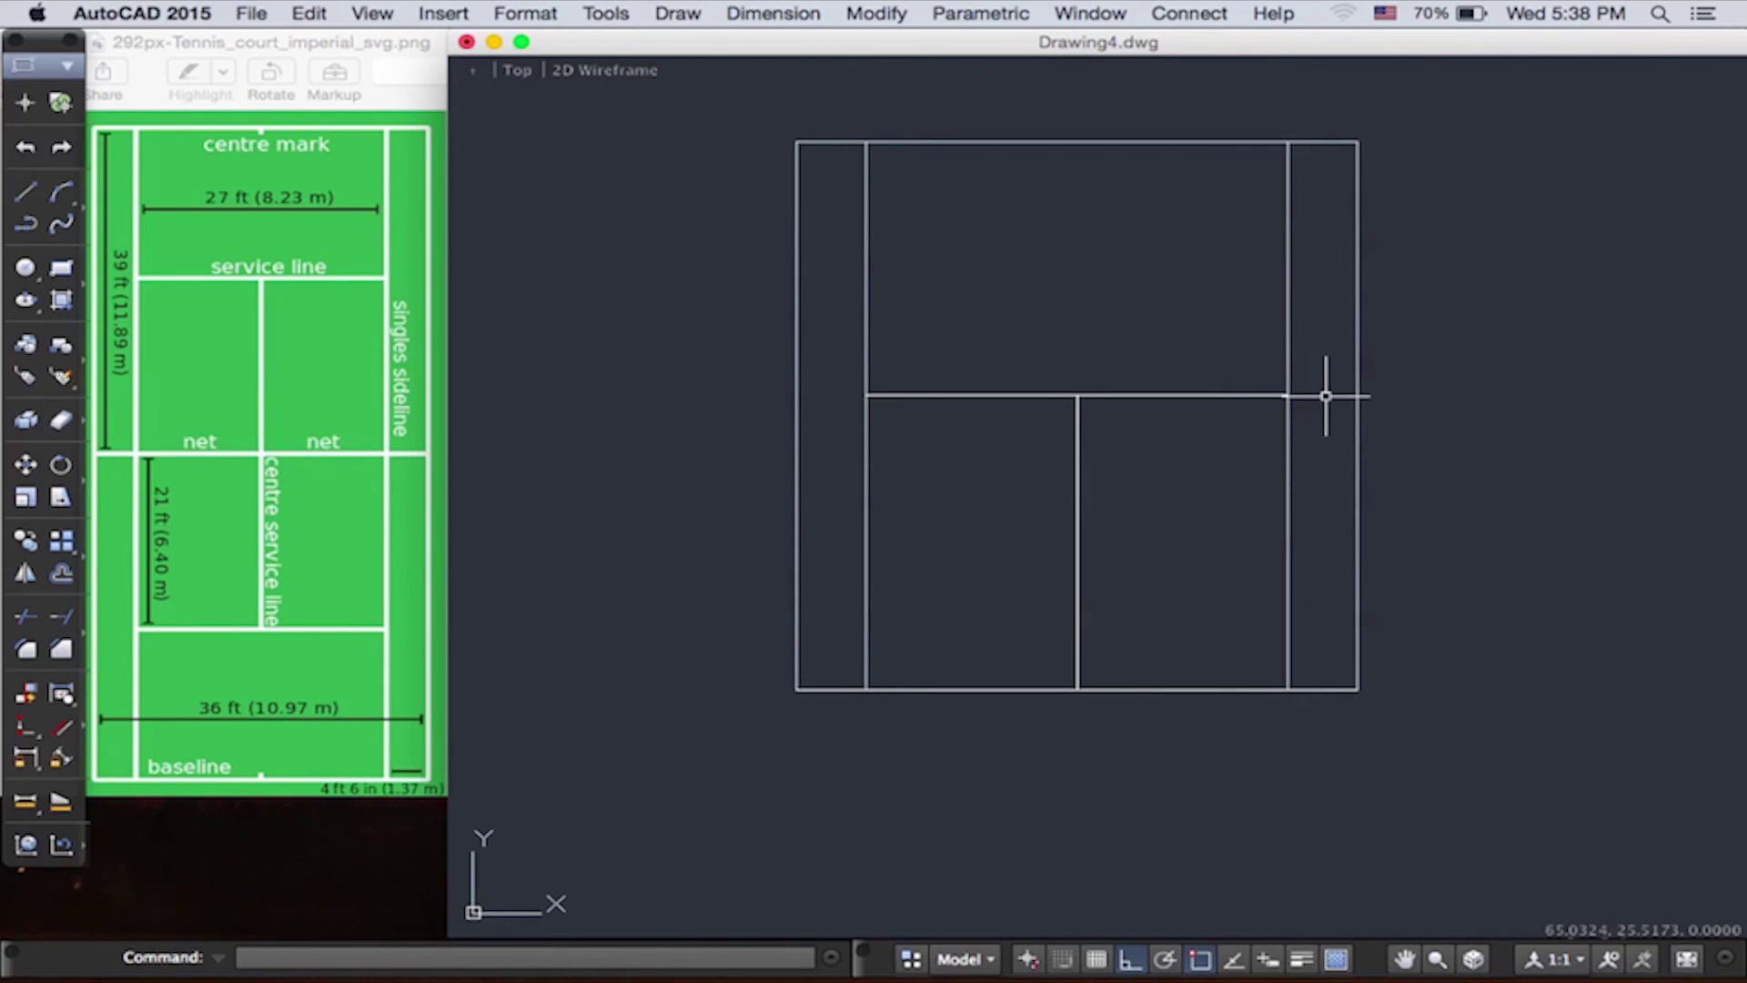
Zoom out and pan the half court up and left, leaving empty space below it
scroll(1325, 396, down, 1)
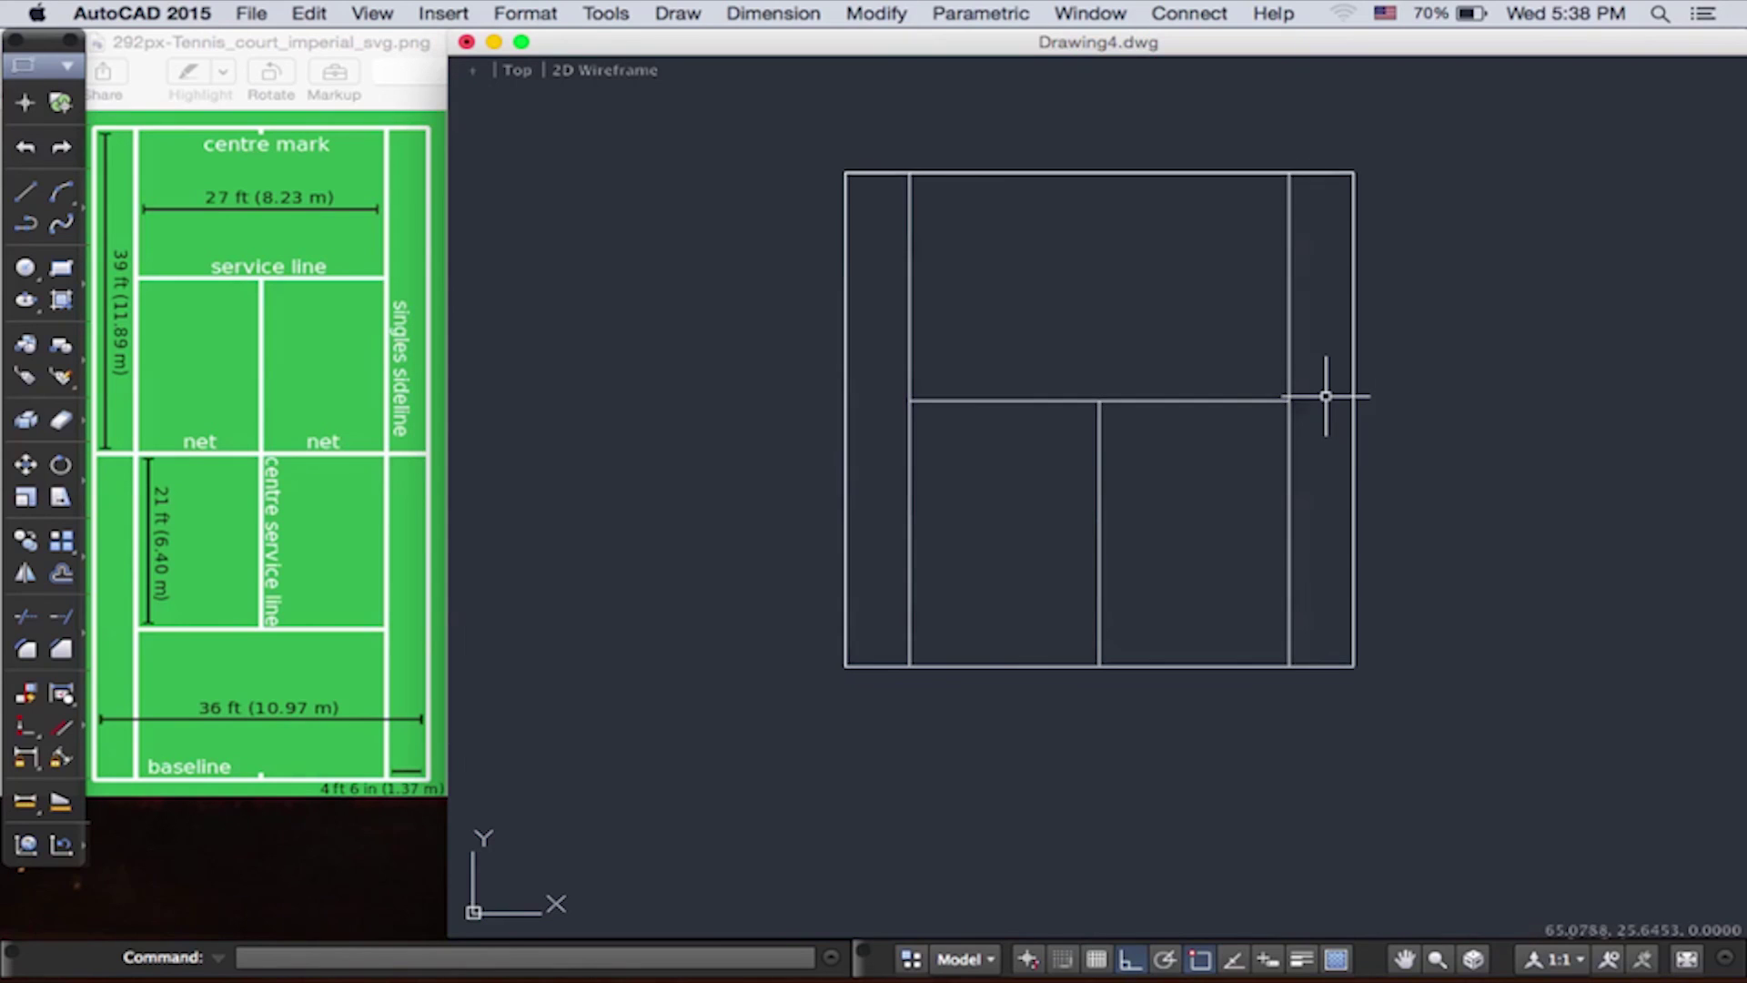
scroll(1325, 396, down, 3)
scroll(1325, 396, down, 2)
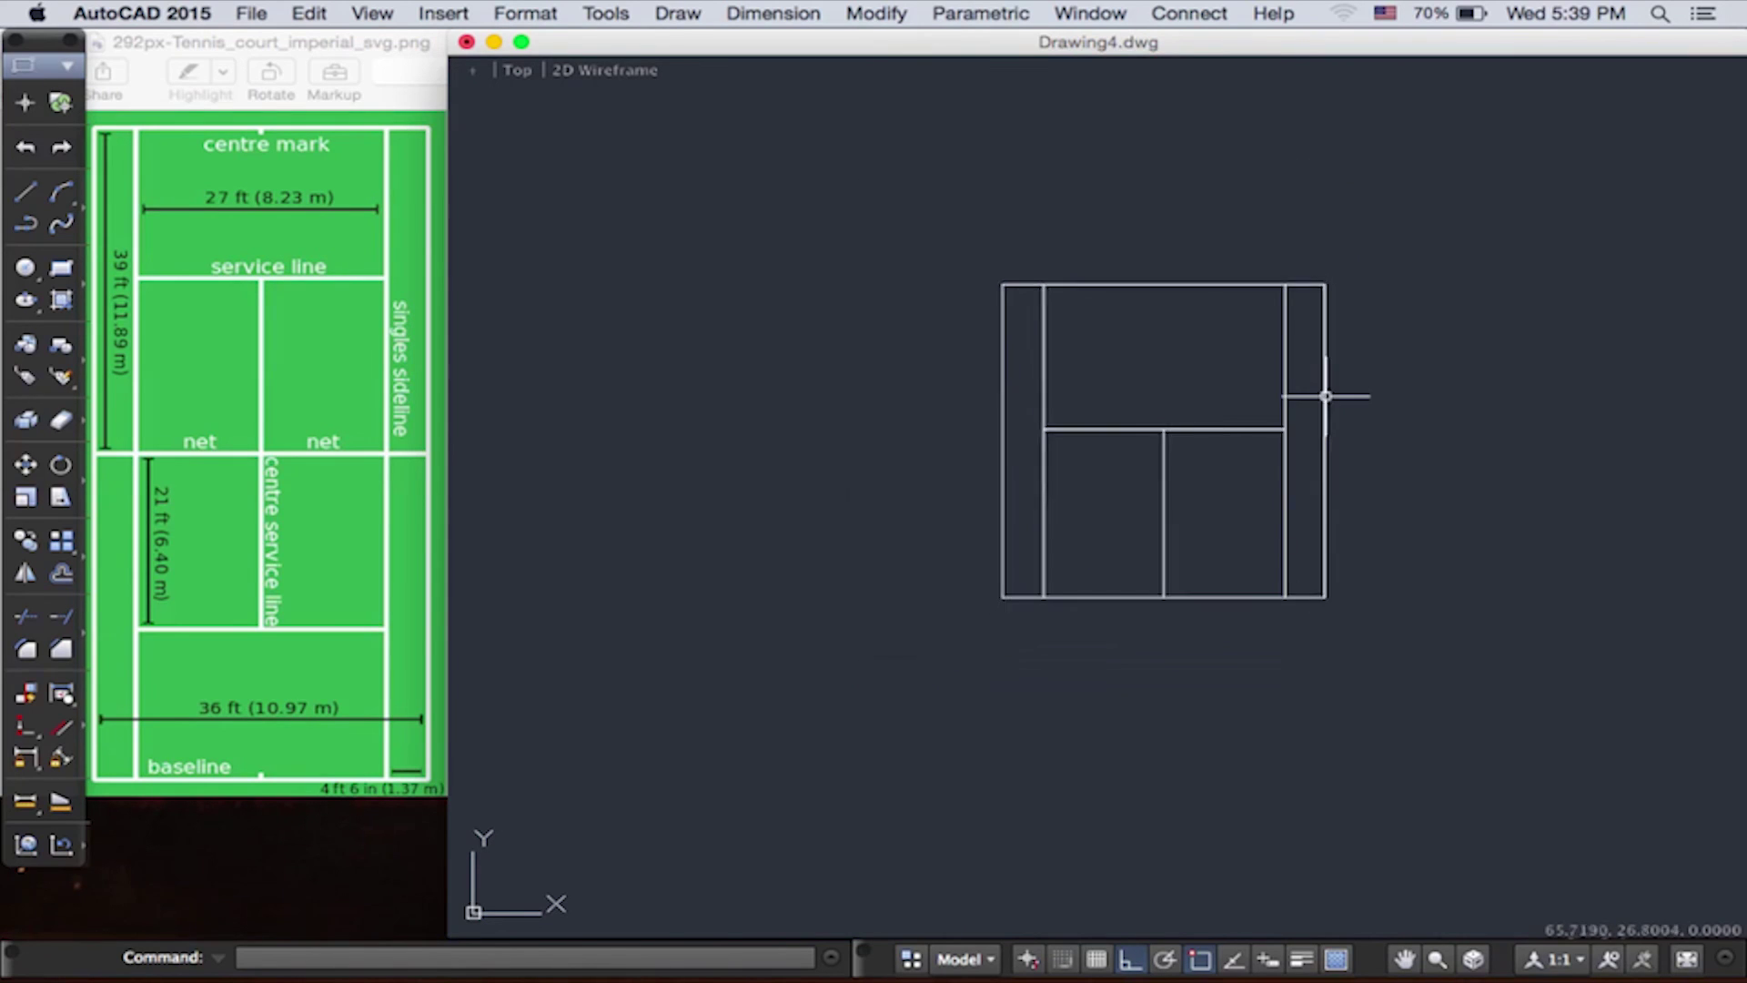
click(1407, 959)
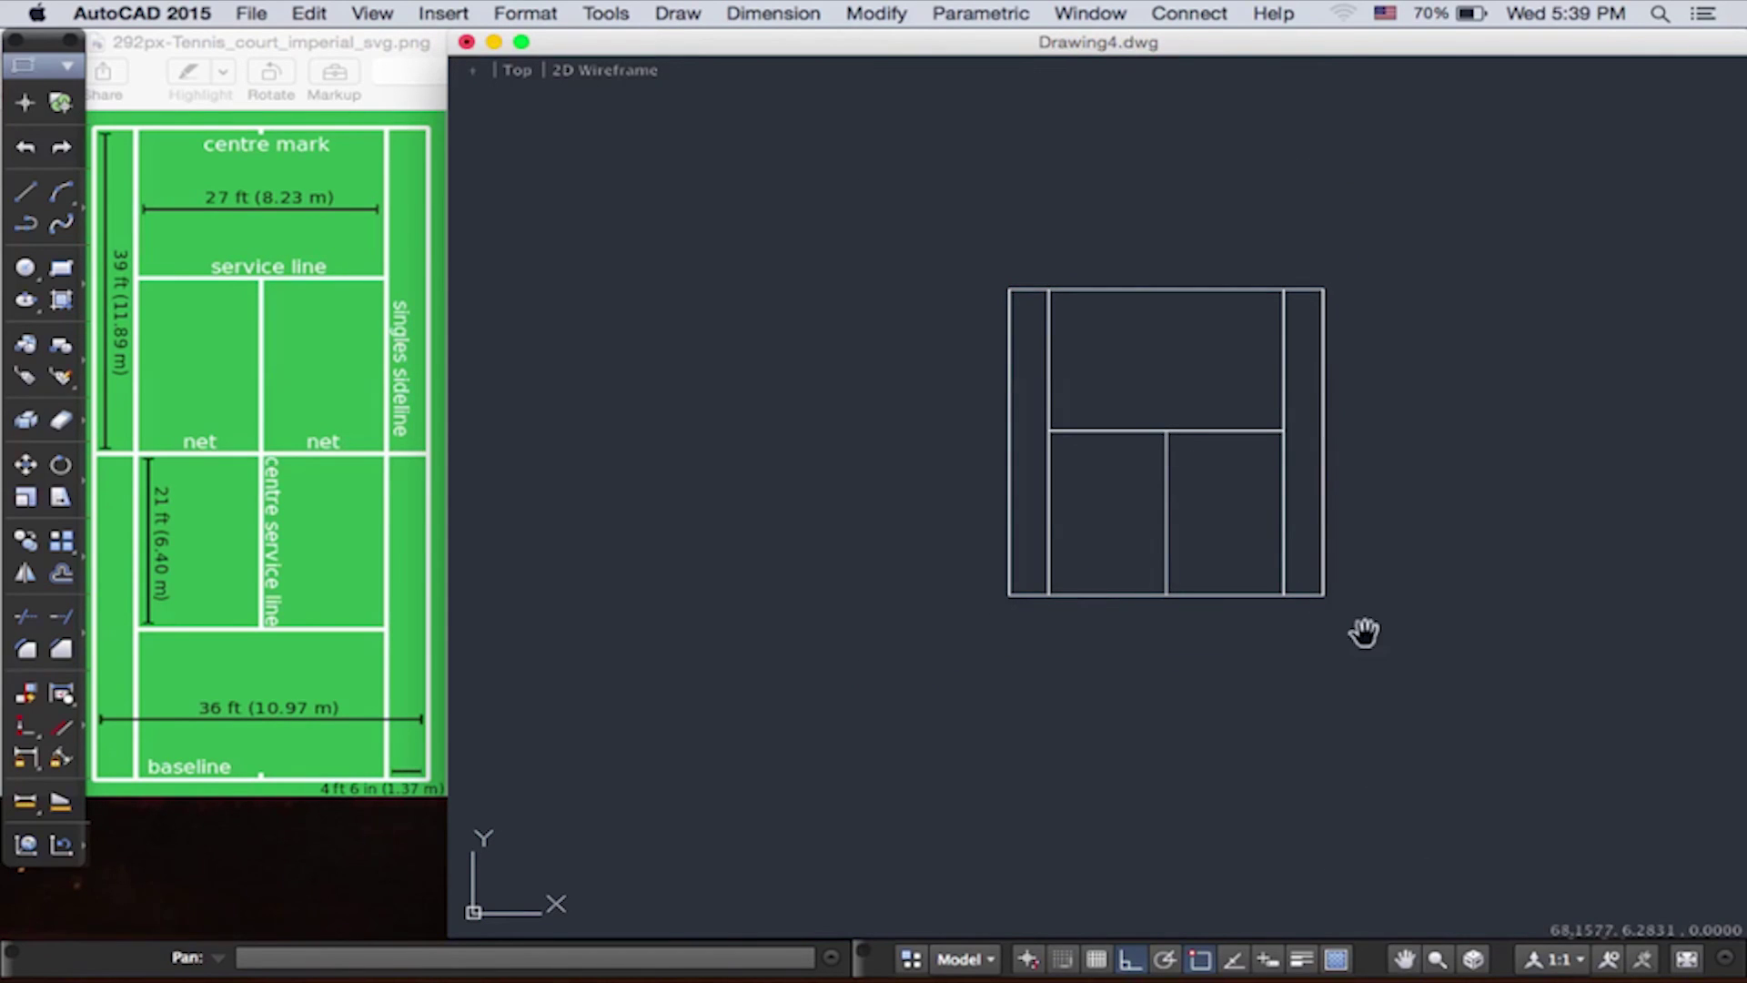
drag(1365, 631, 1224, 538)
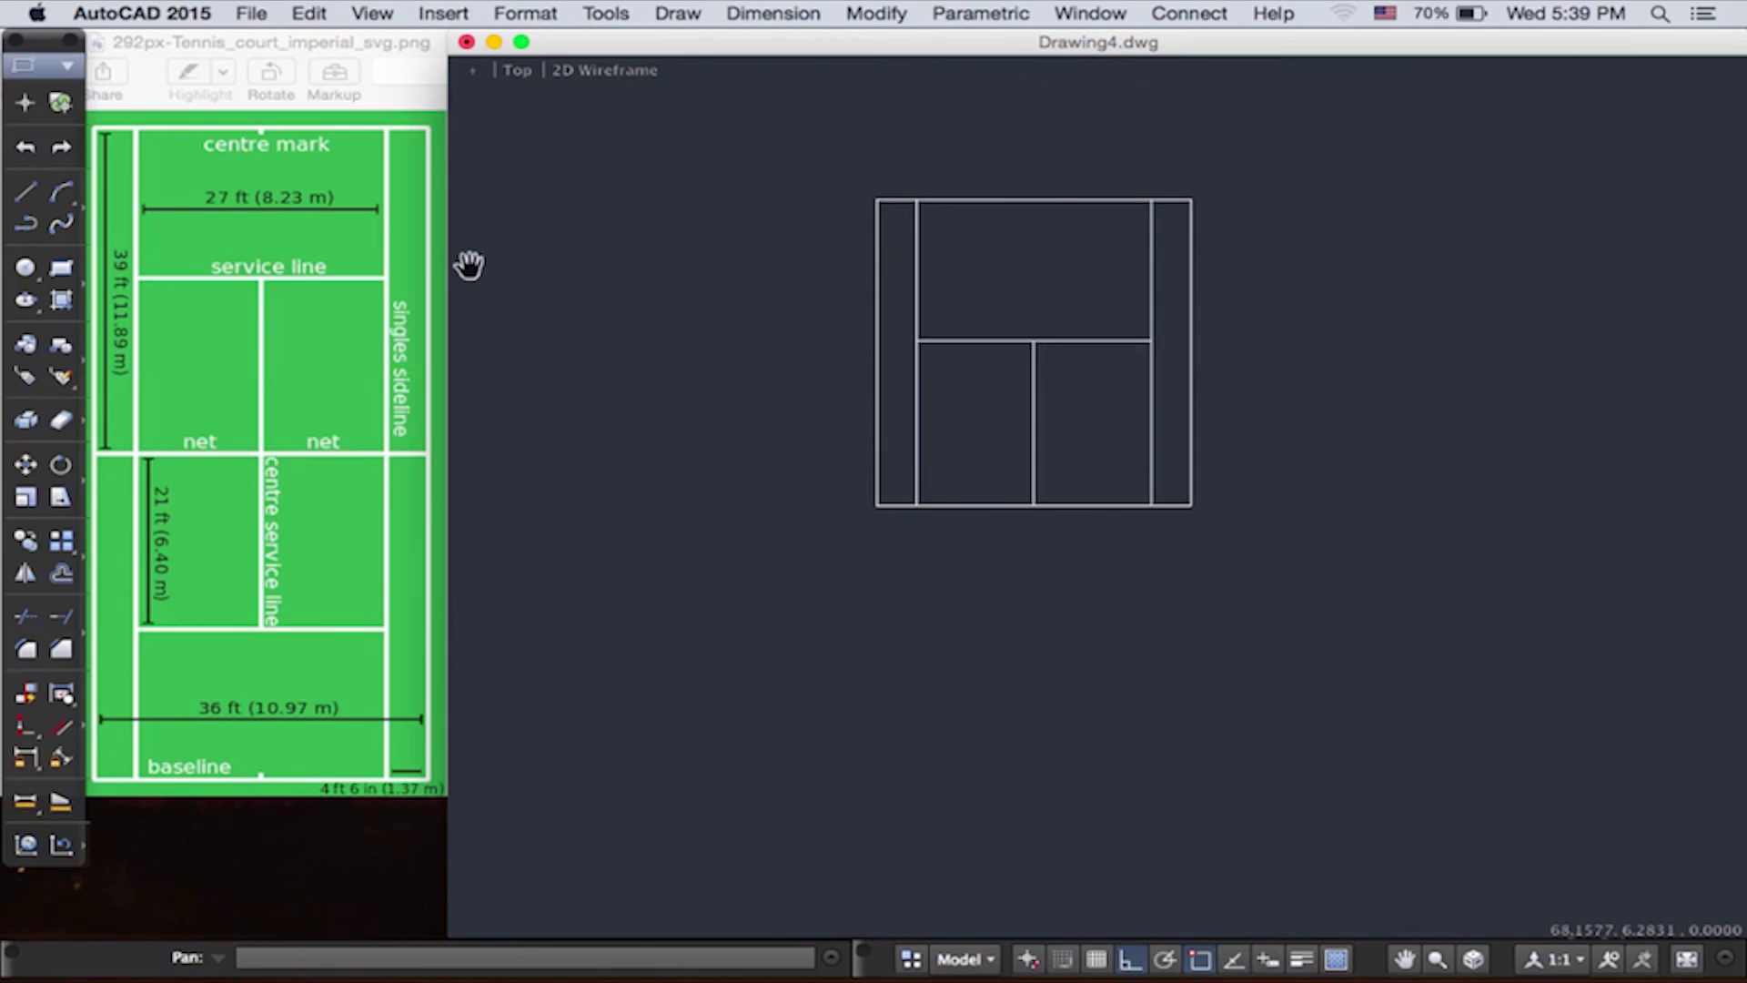
Start MIRROR and window-select all the half-court lines
click(24, 574)
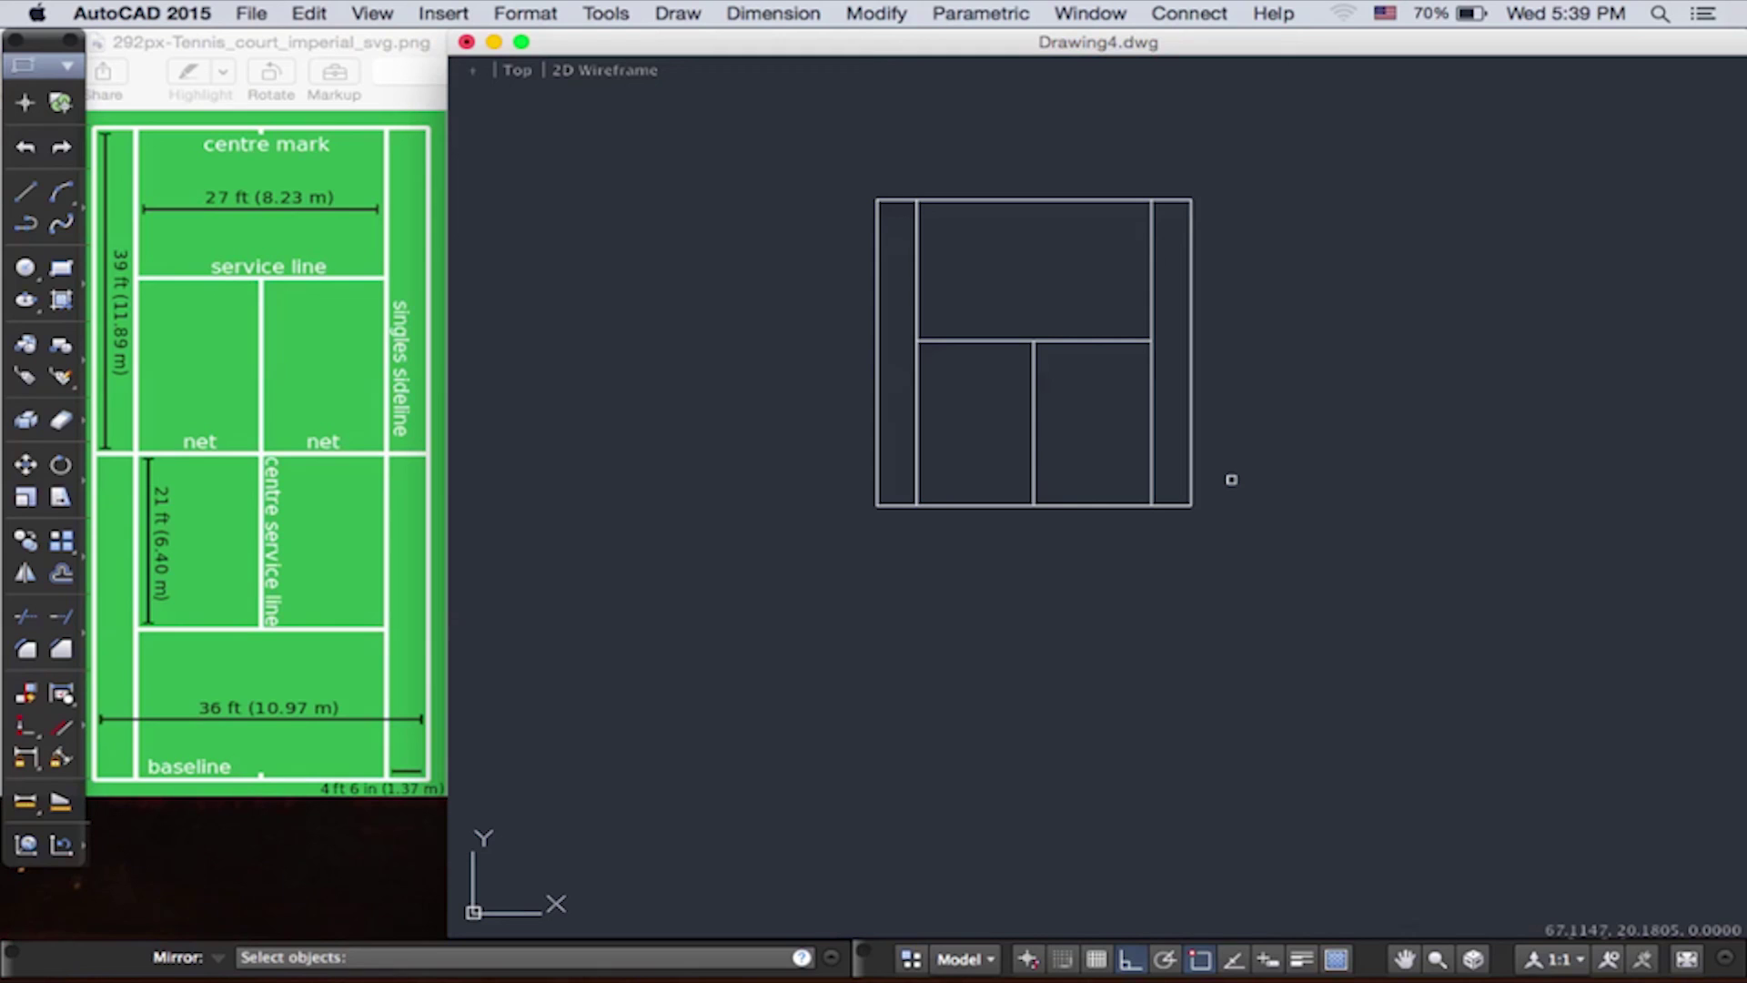
click(1231, 480)
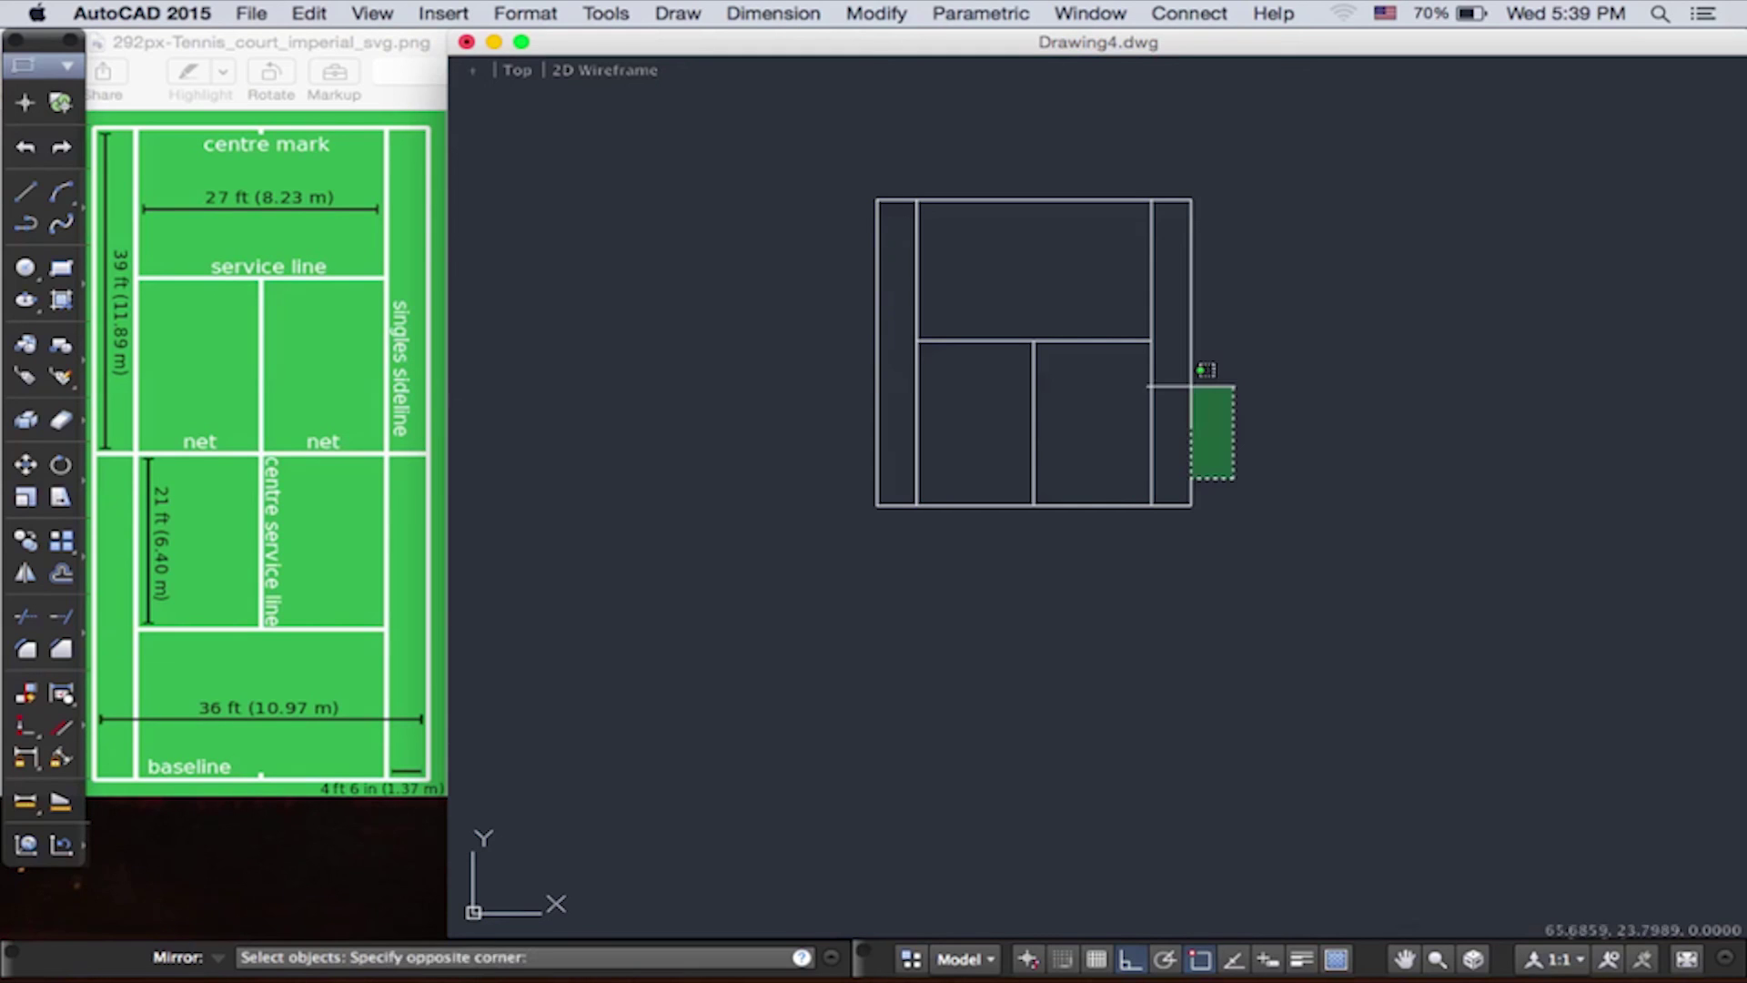
click(827, 179)
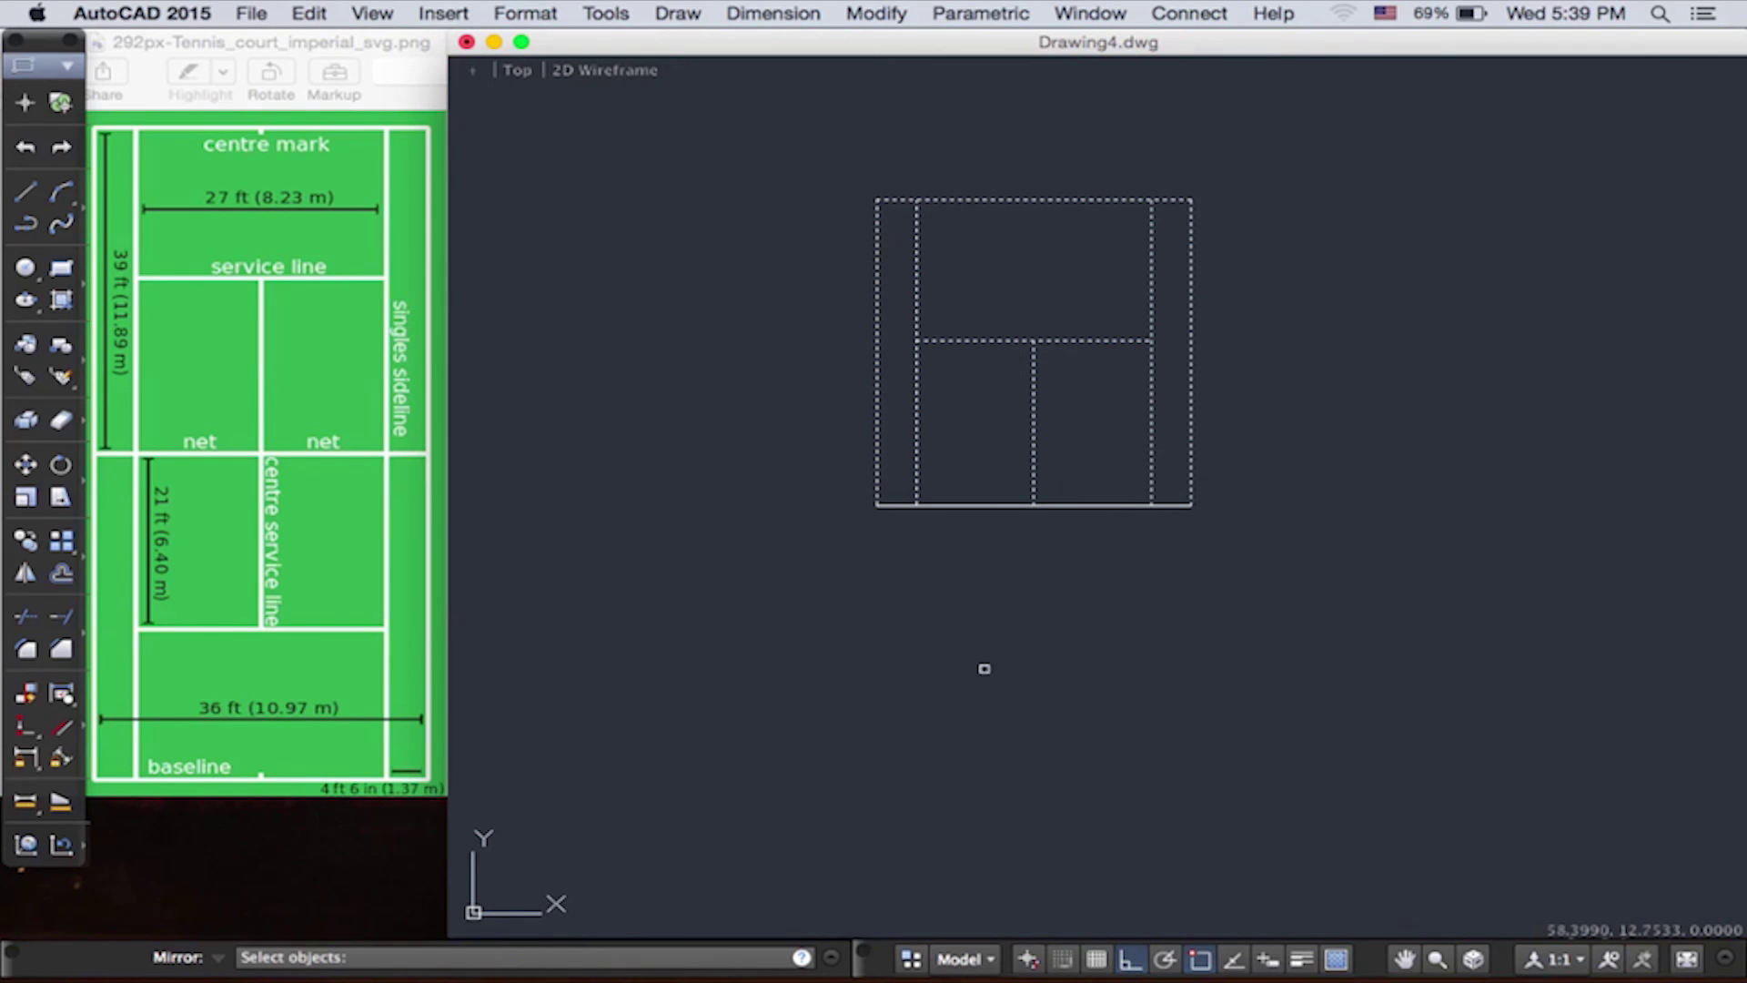
key(Return)
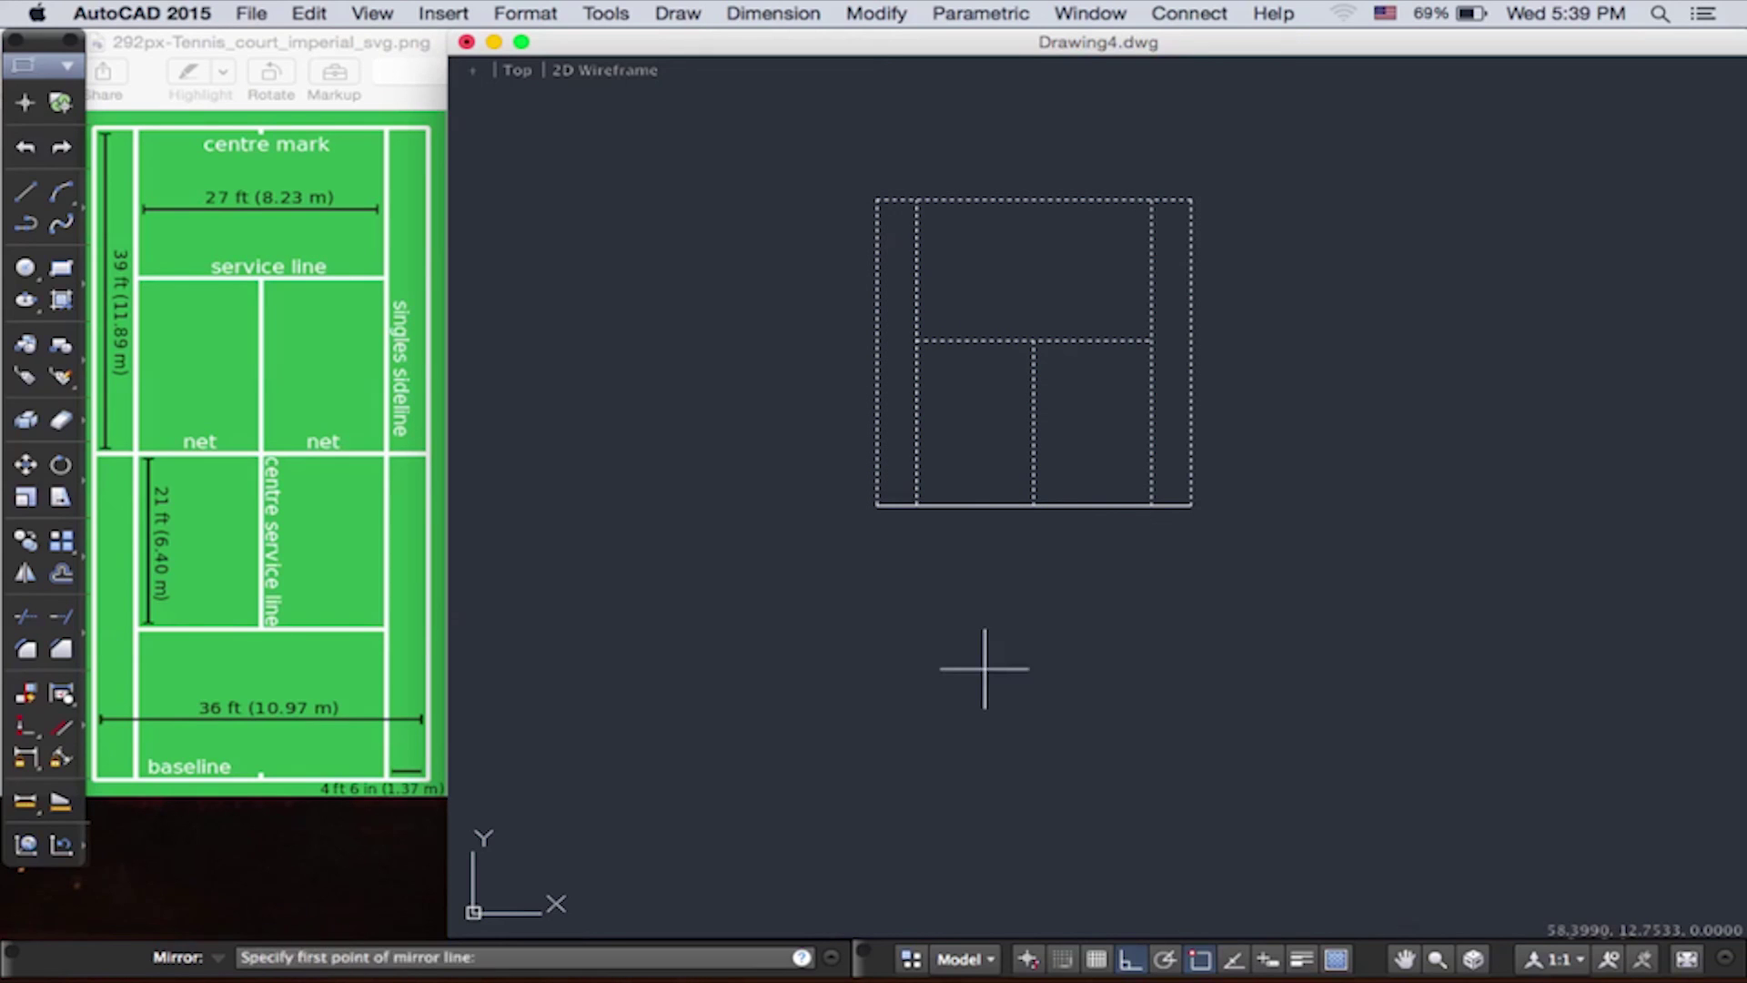
Mirror the selection across the net line, keeping the original half
click(877, 505)
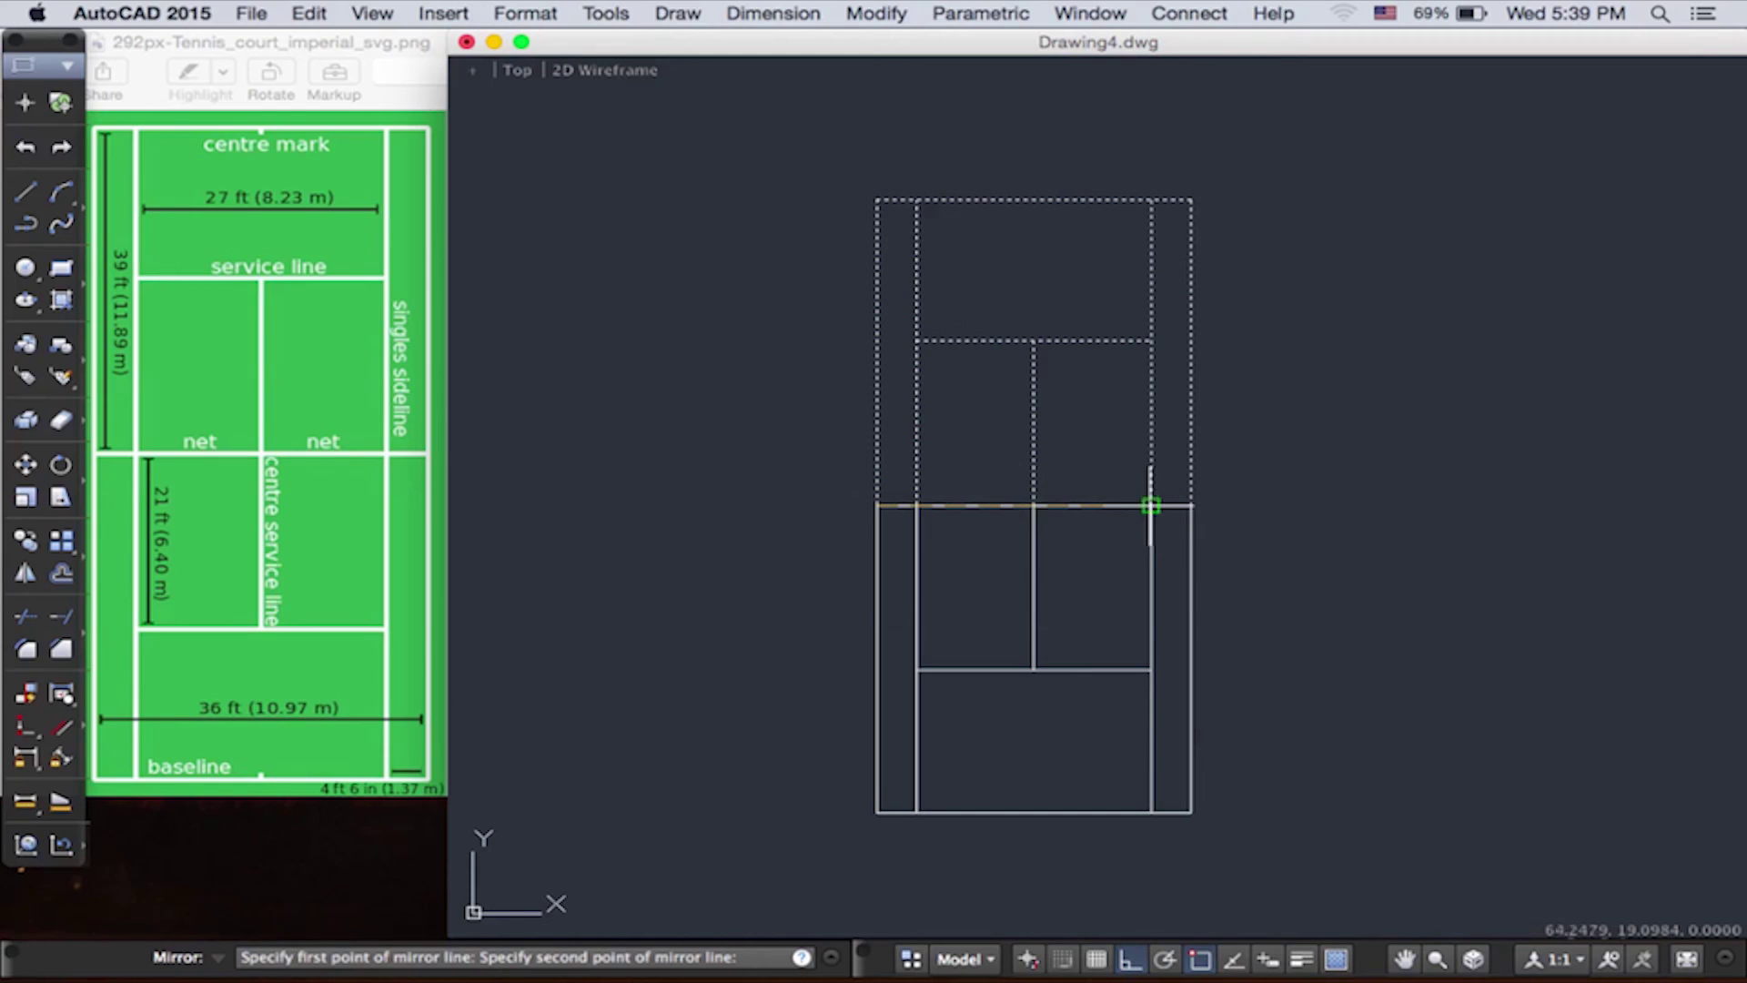
click(1190, 505)
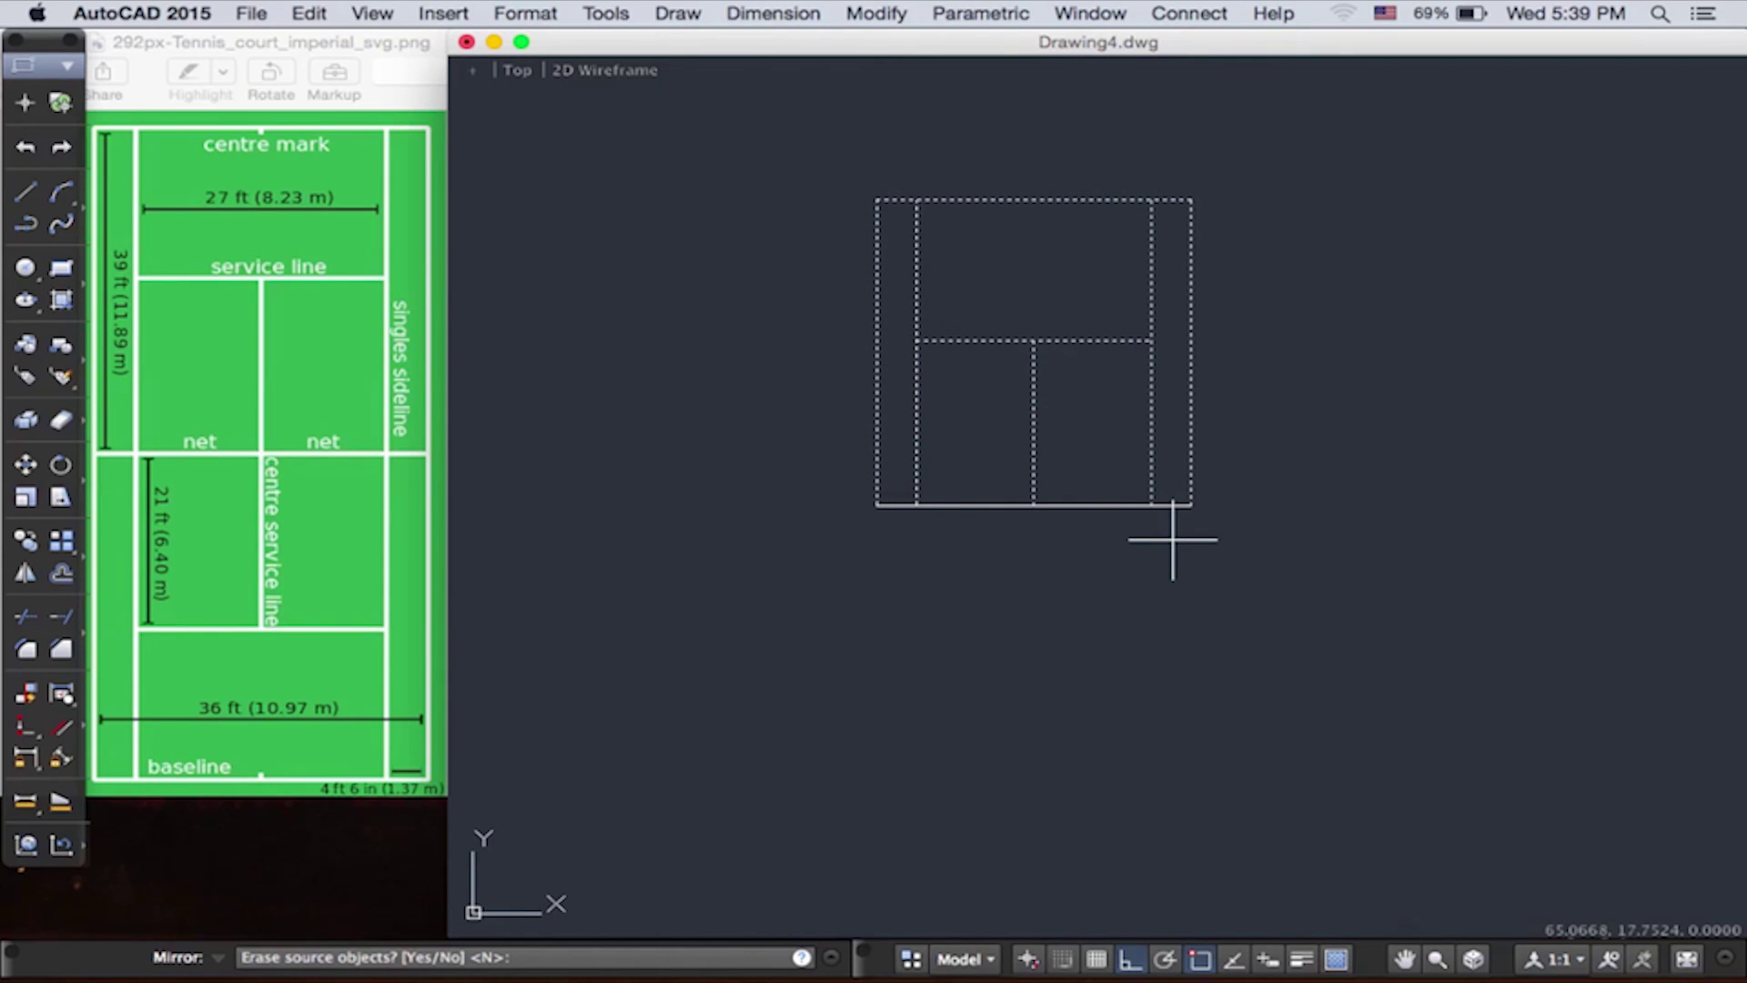
key(Return)
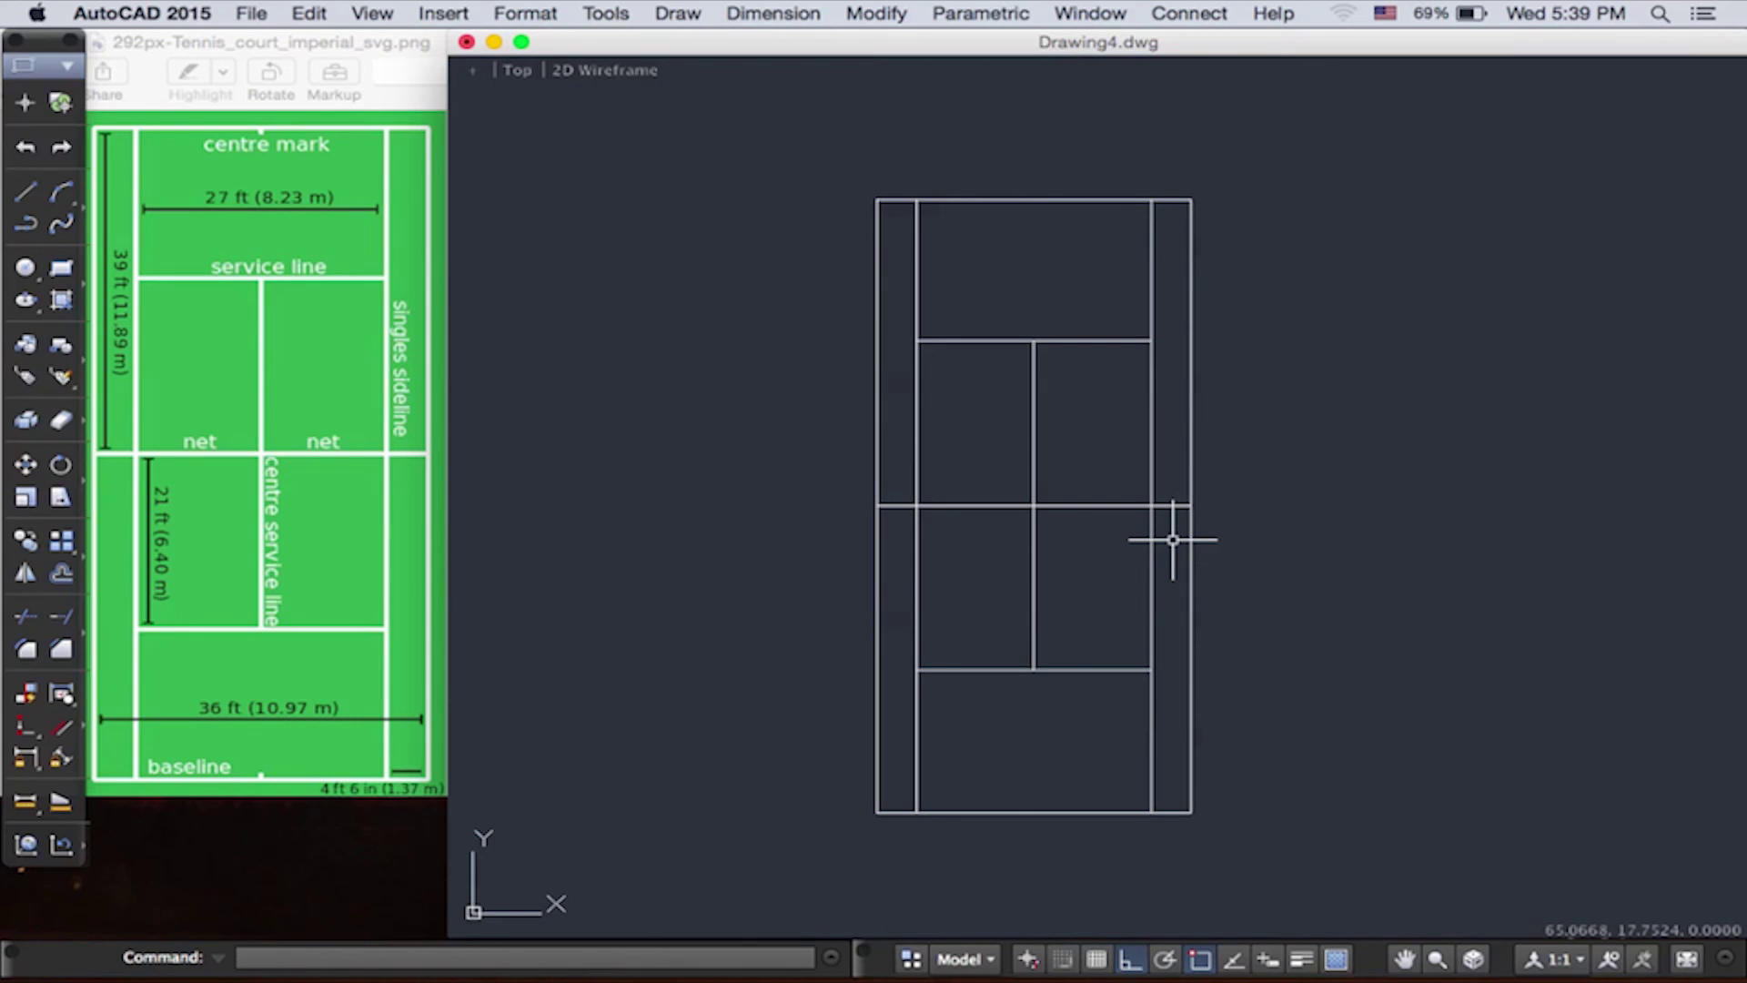